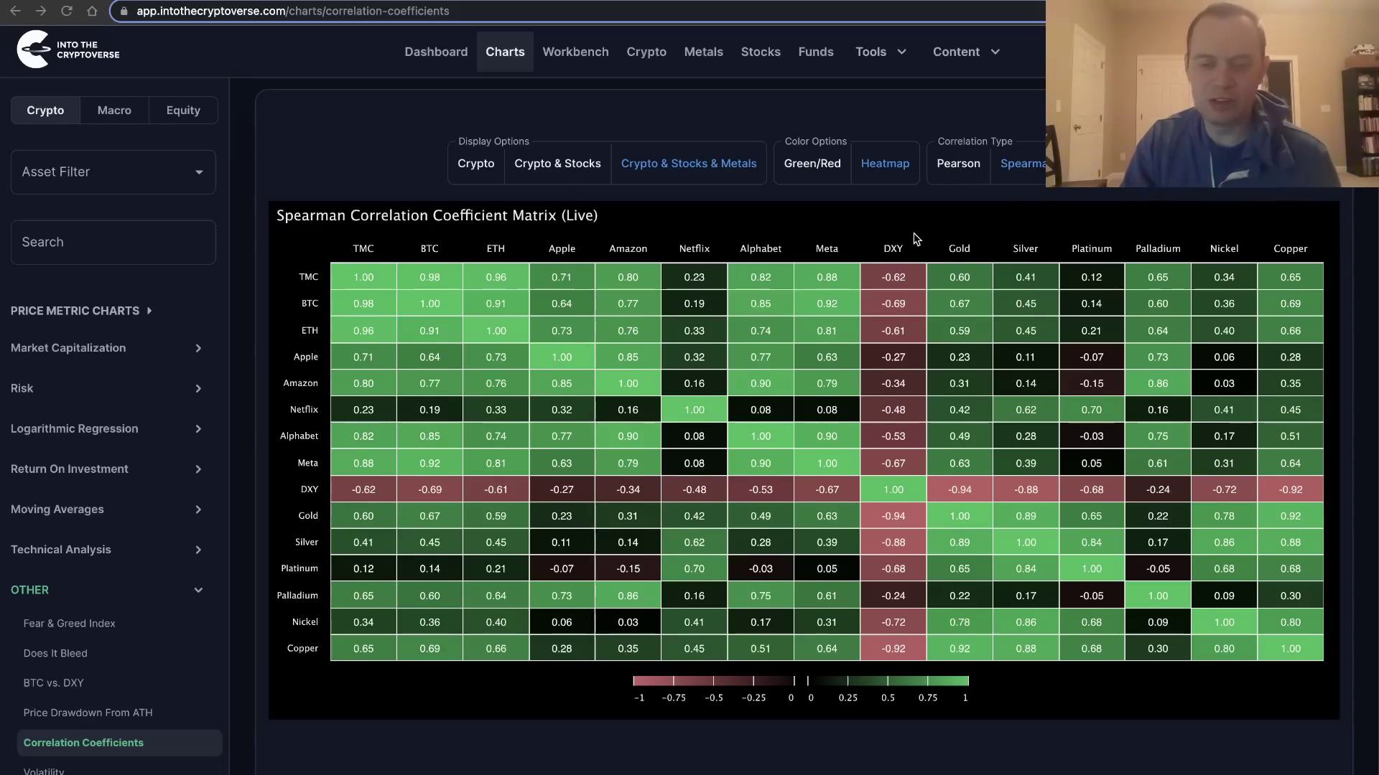
scroll(913, 232, "down", 5)
scroll(913, 233, "down", 8)
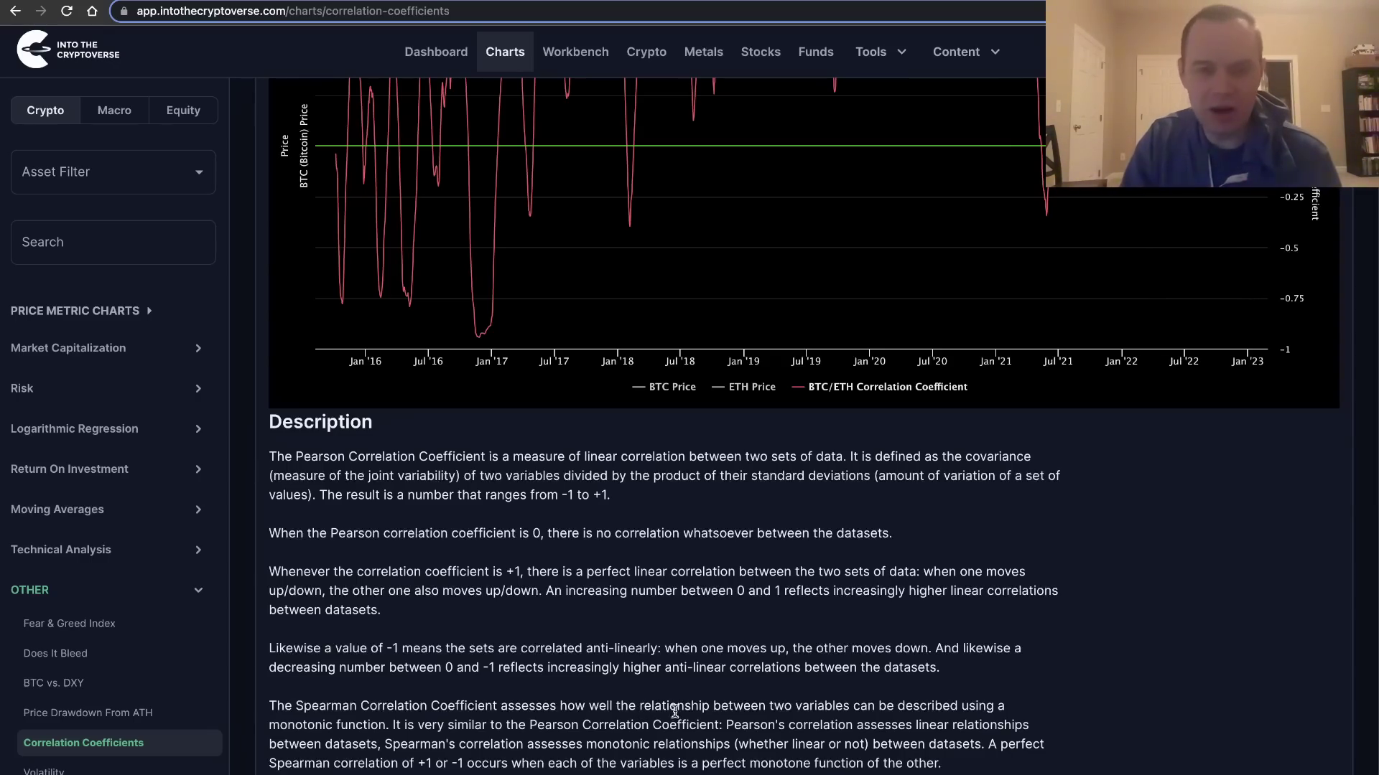
scroll(749, 708, "up", 7)
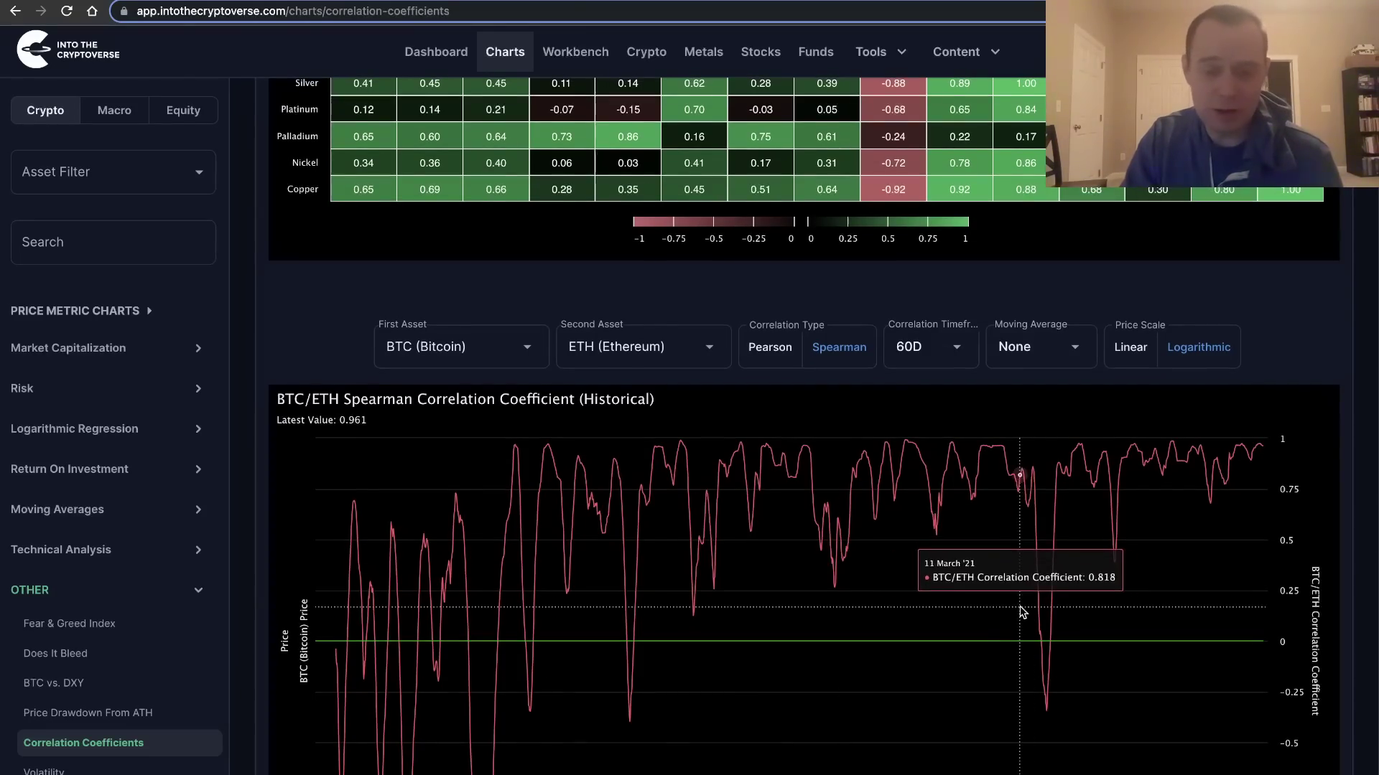
scroll(1019, 603, "up", 8)
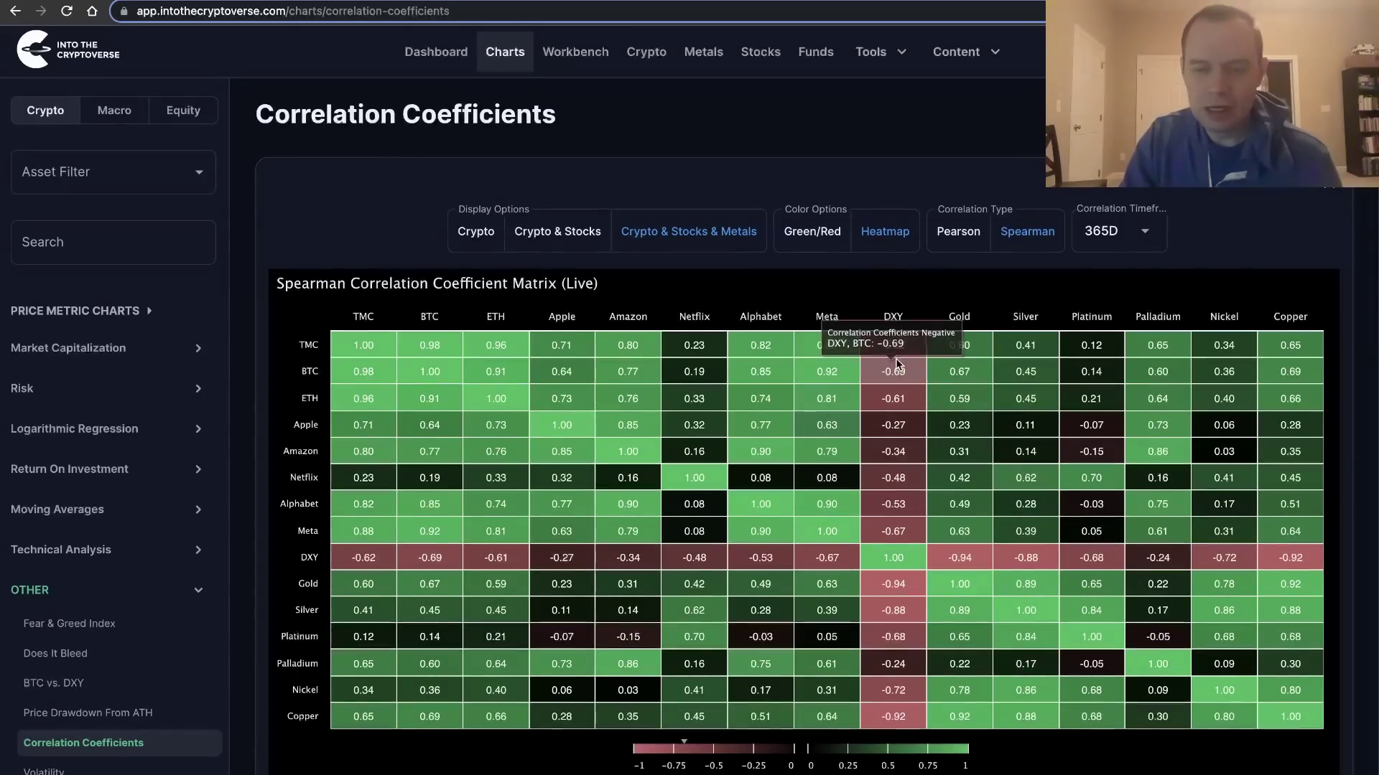
mouse_move(785, 443)
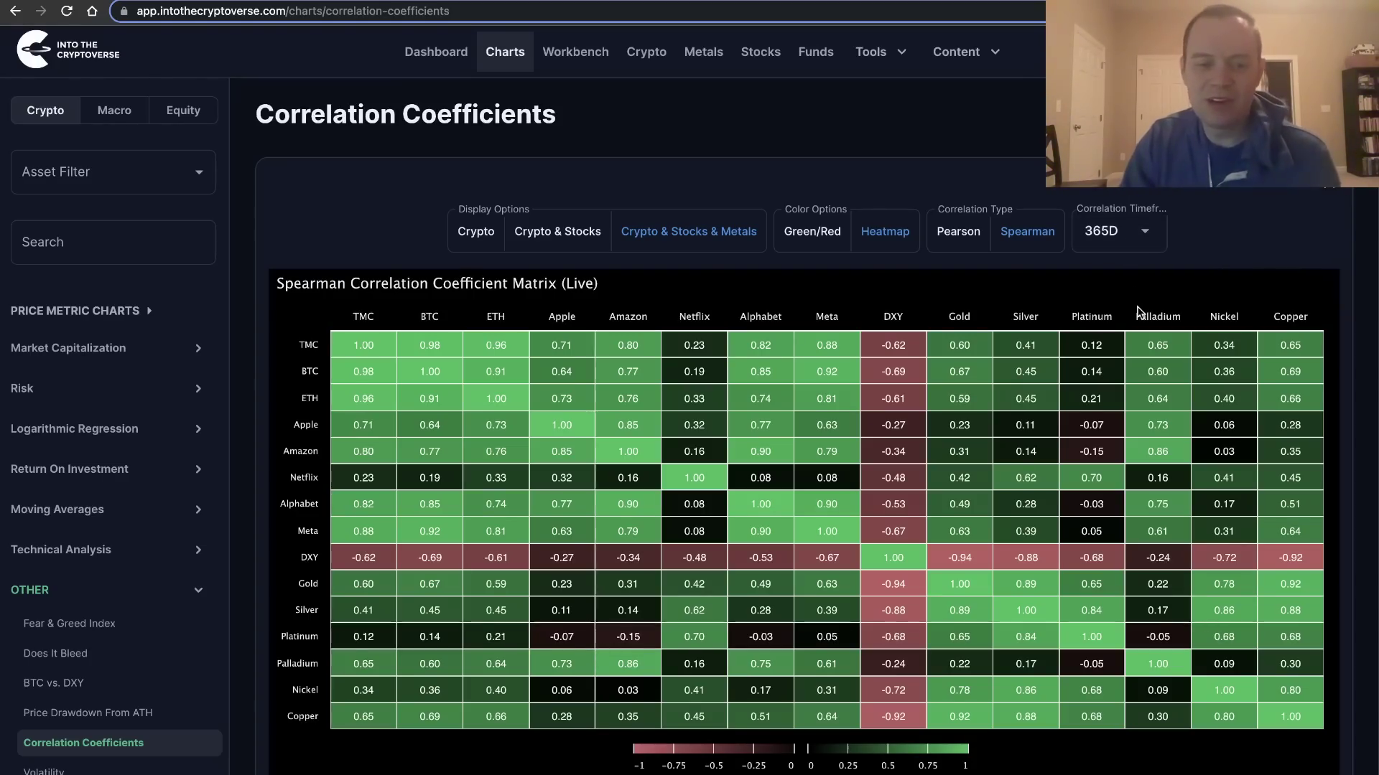
scroll(1136, 306, "down", 1)
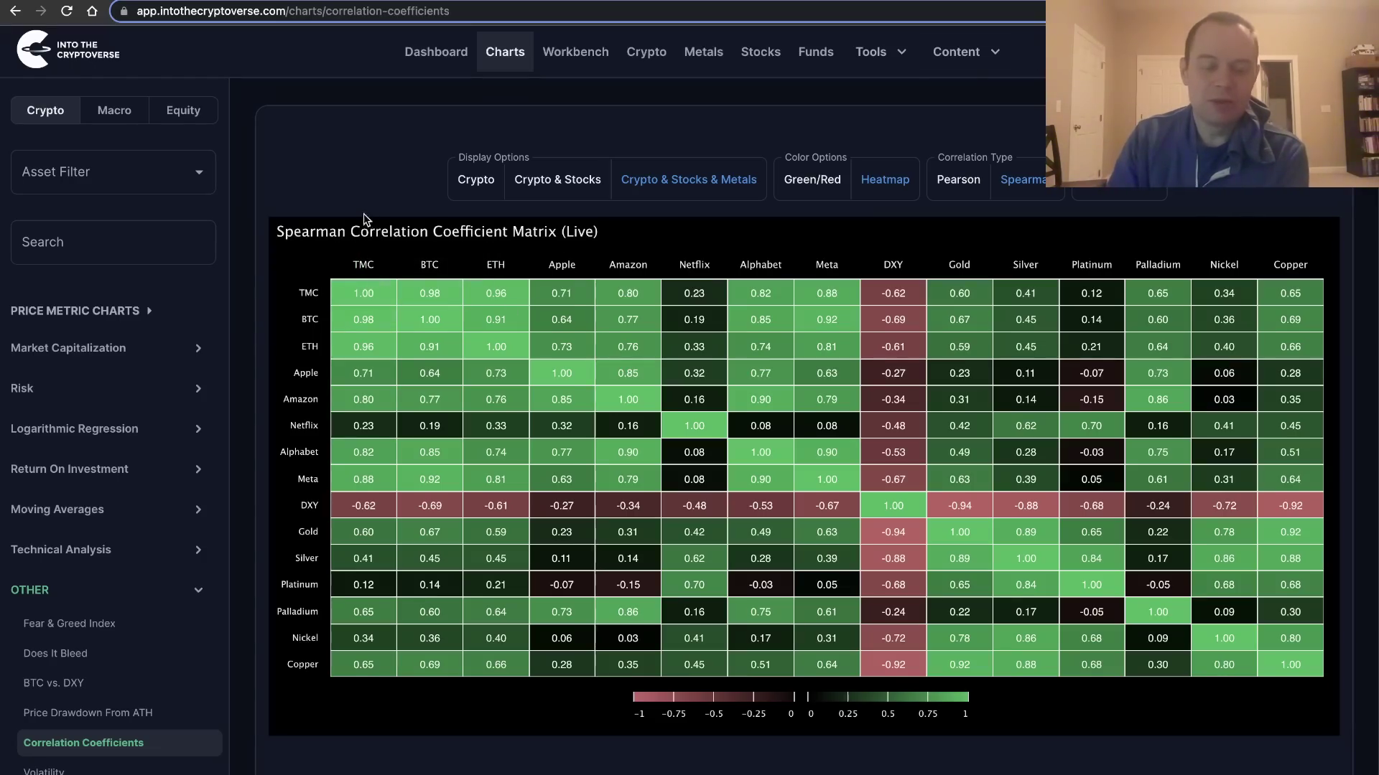
mouse_move(343, 295)
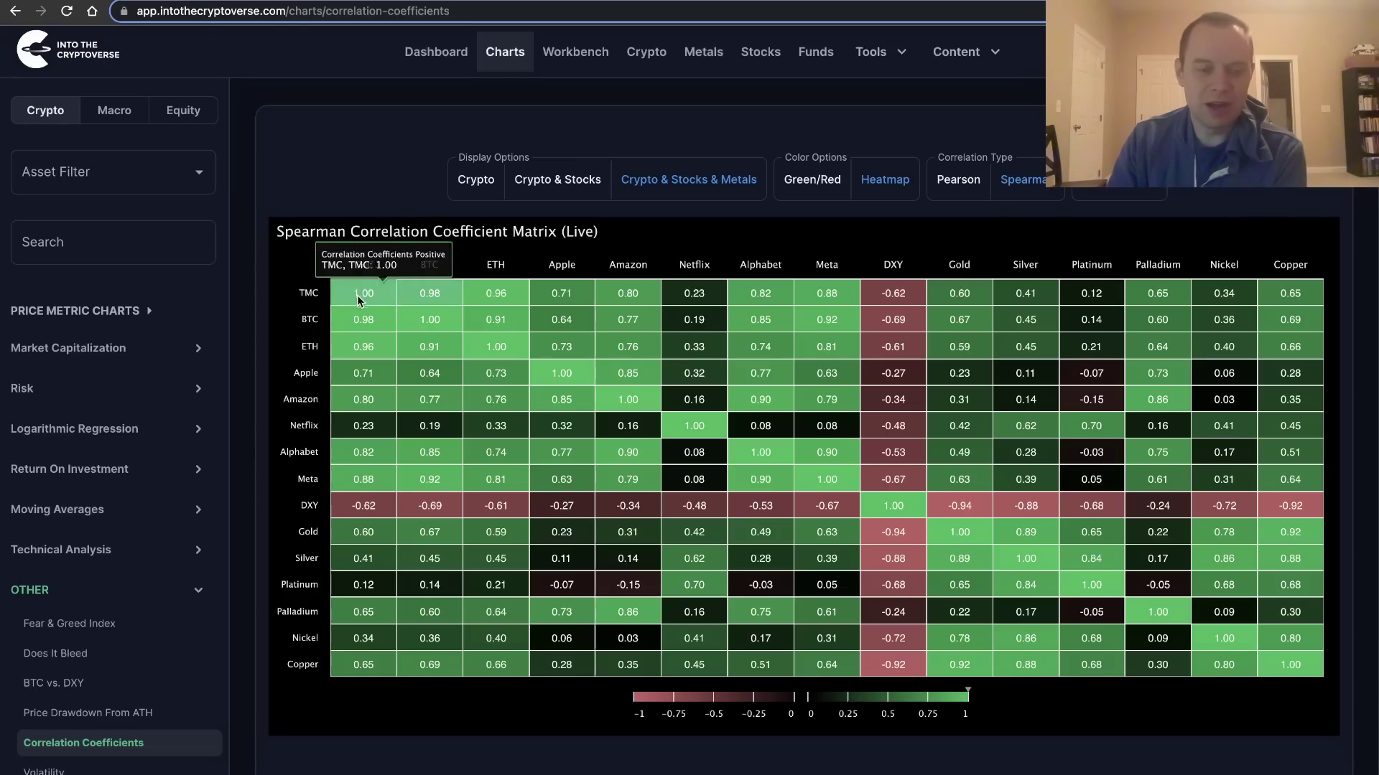
mouse_move(538, 371)
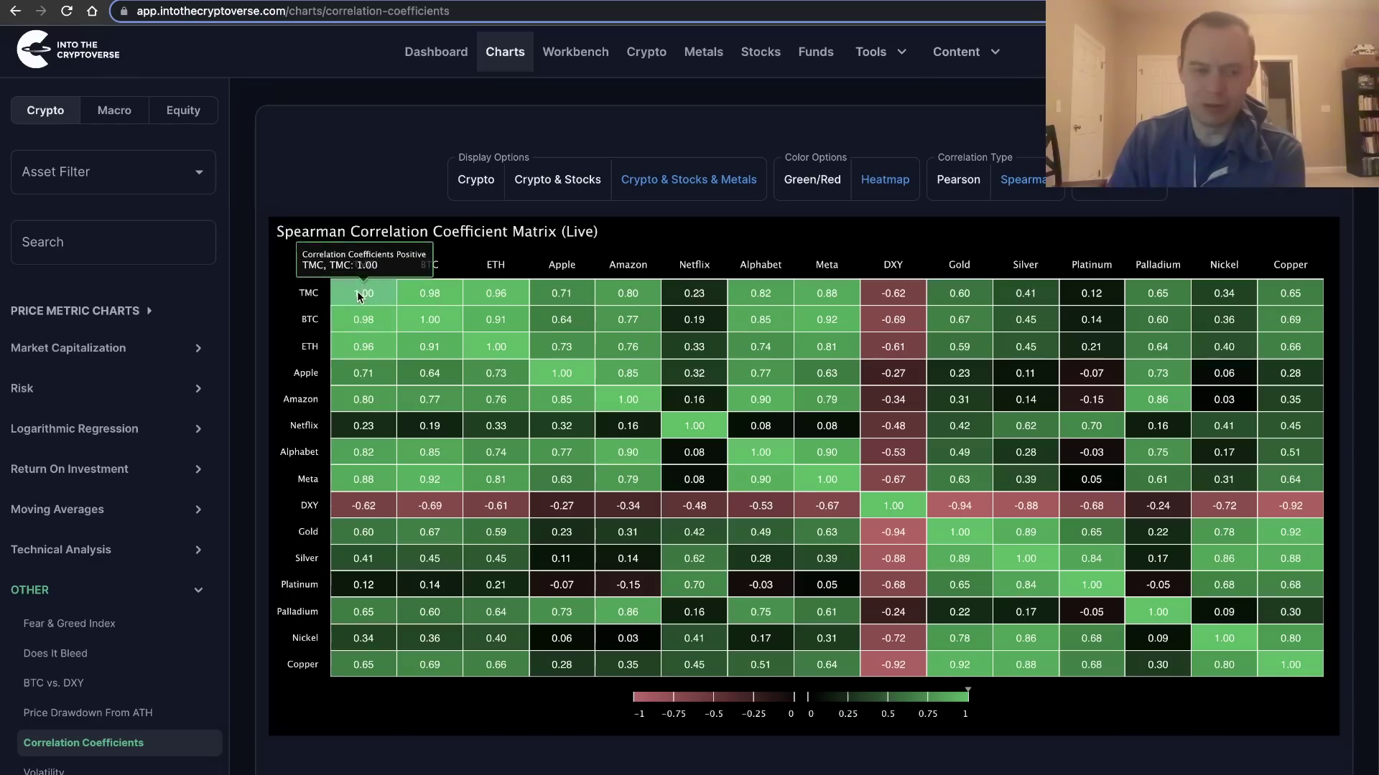
mouse_move(431, 291)
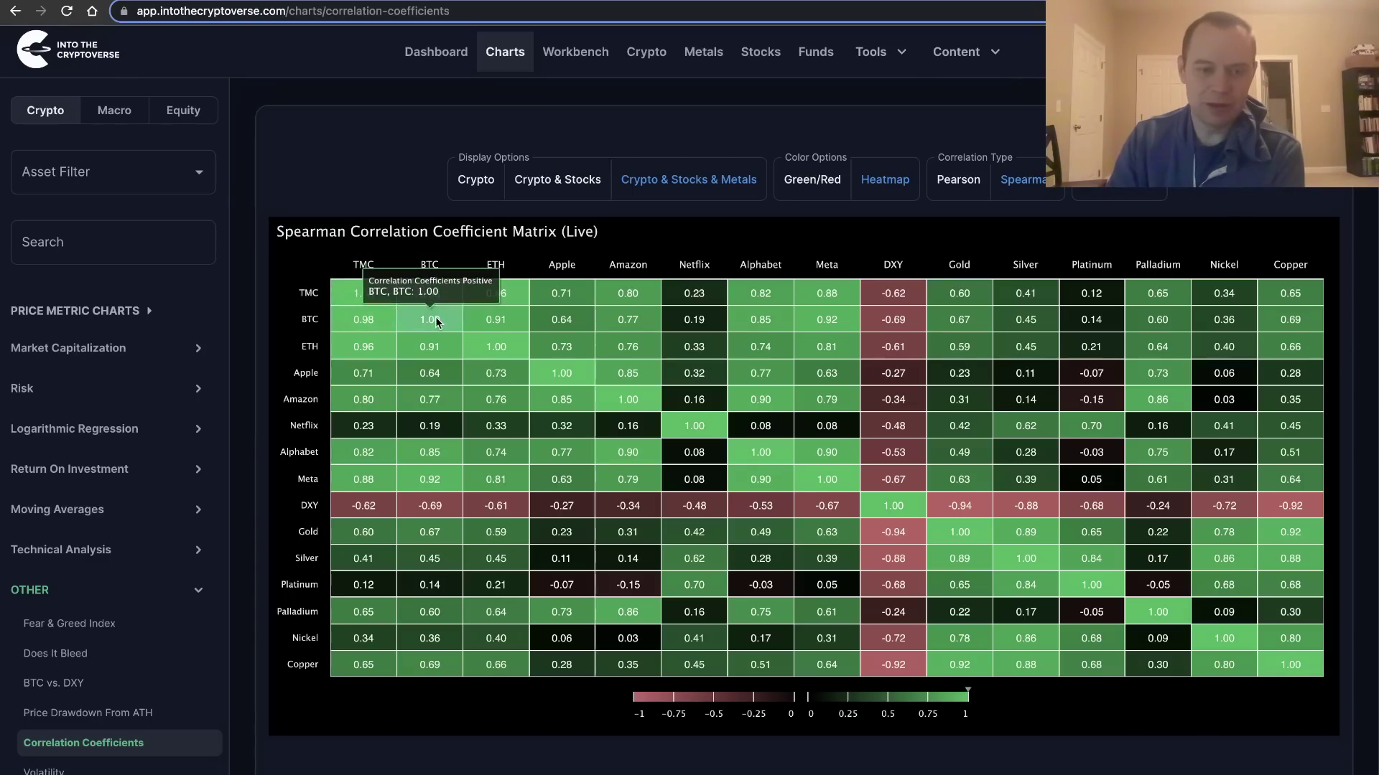
mouse_move(503, 340)
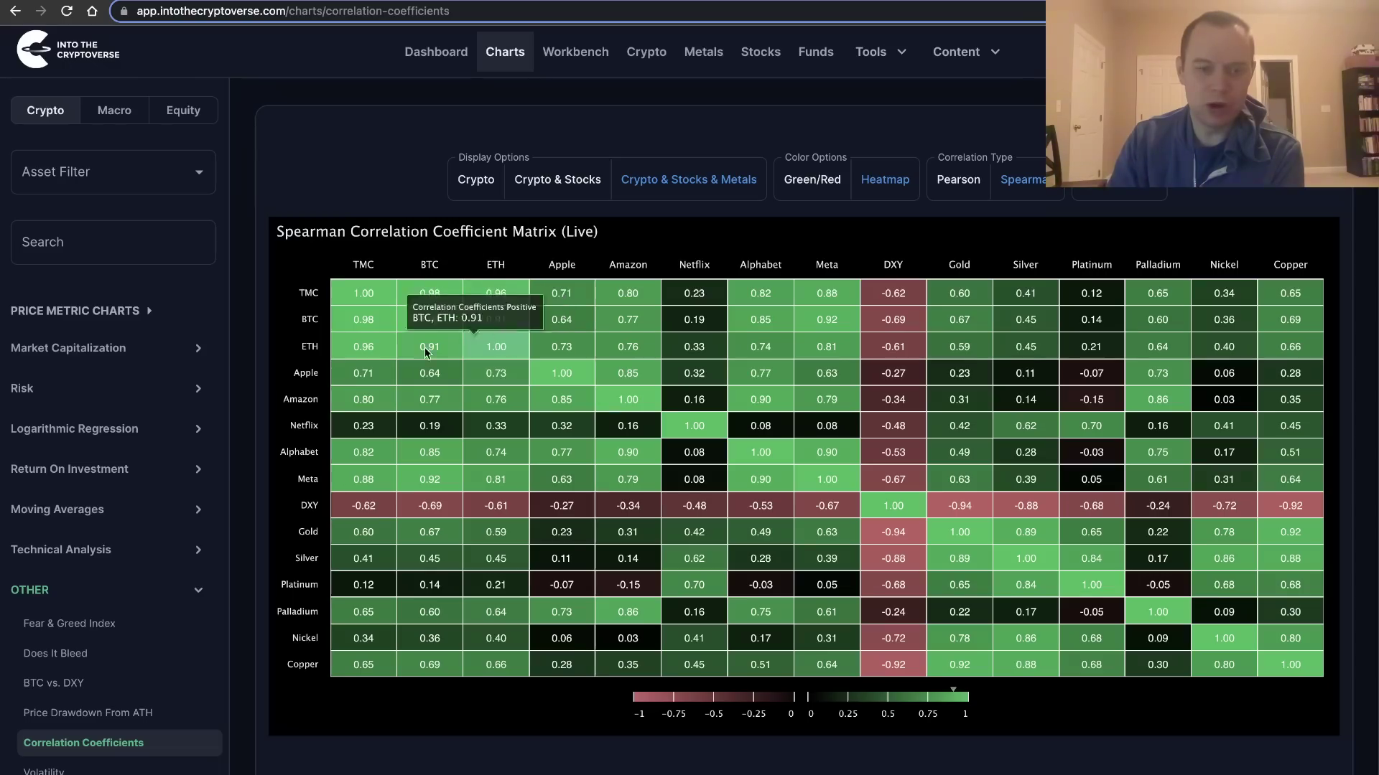
mouse_move(596, 398)
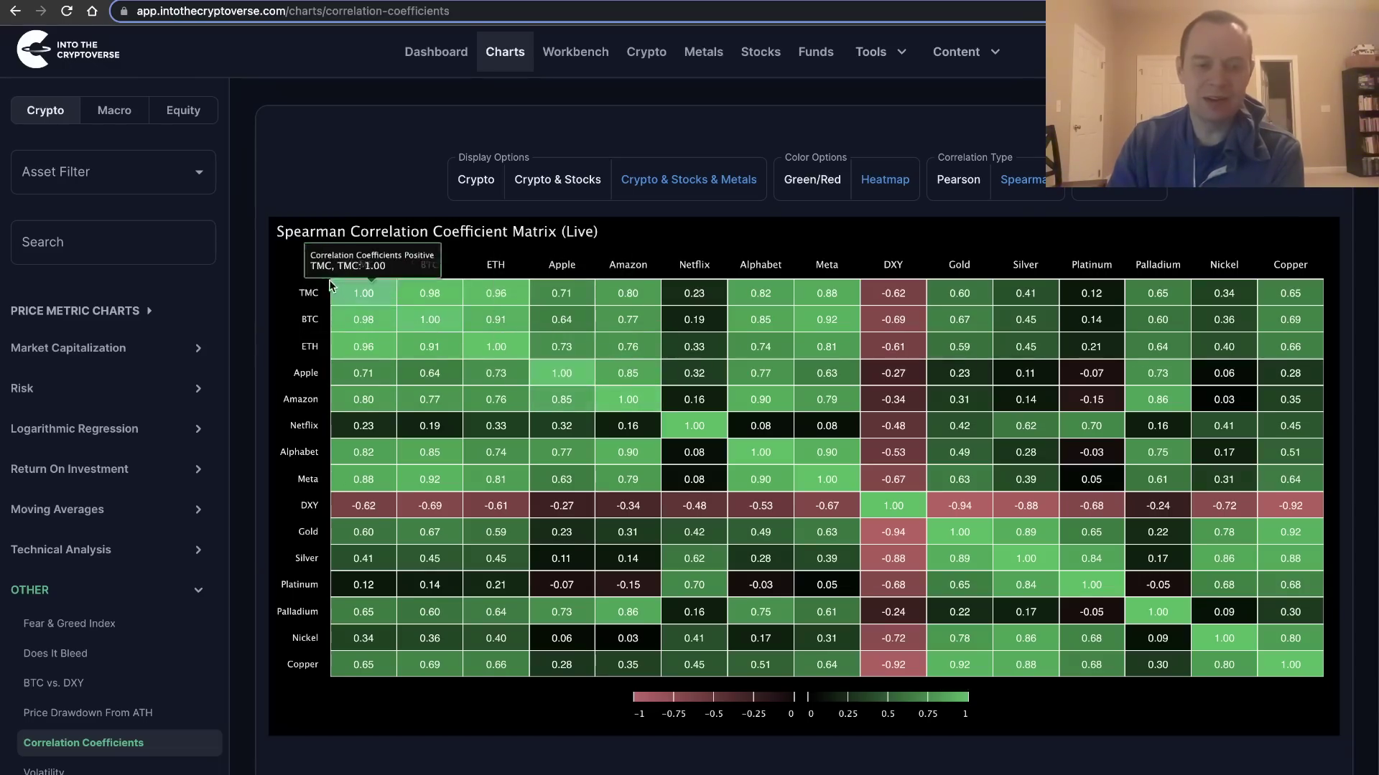
mouse_move(1238, 643)
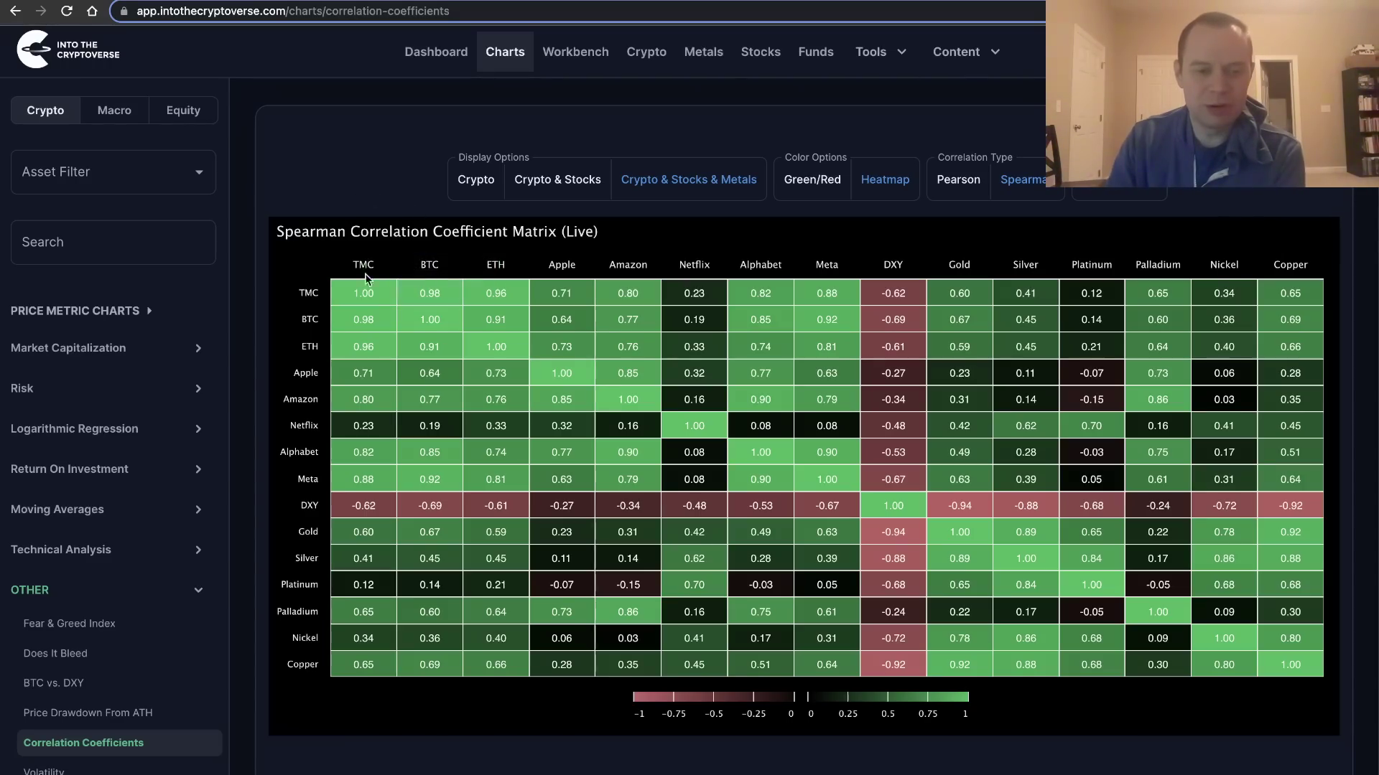
mouse_move(363, 291)
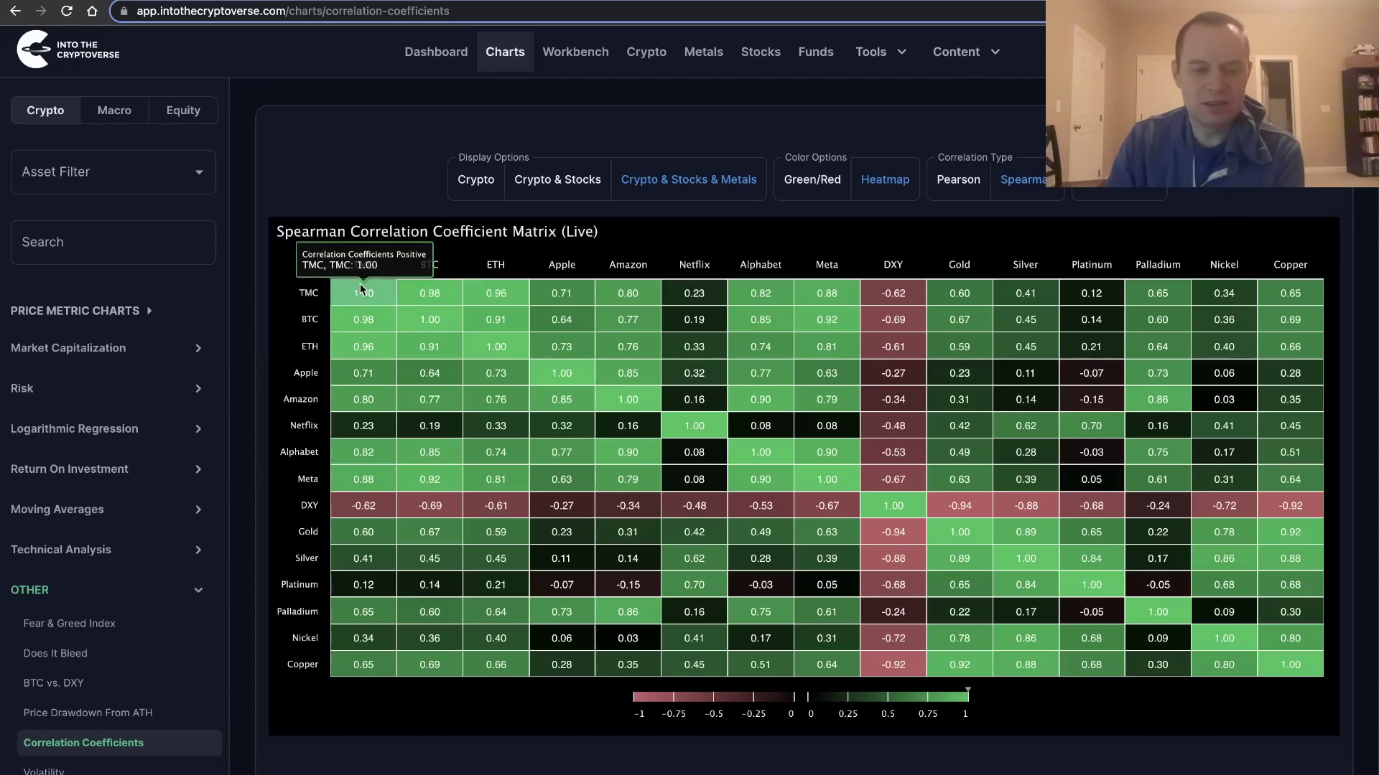
mouse_move(442, 302)
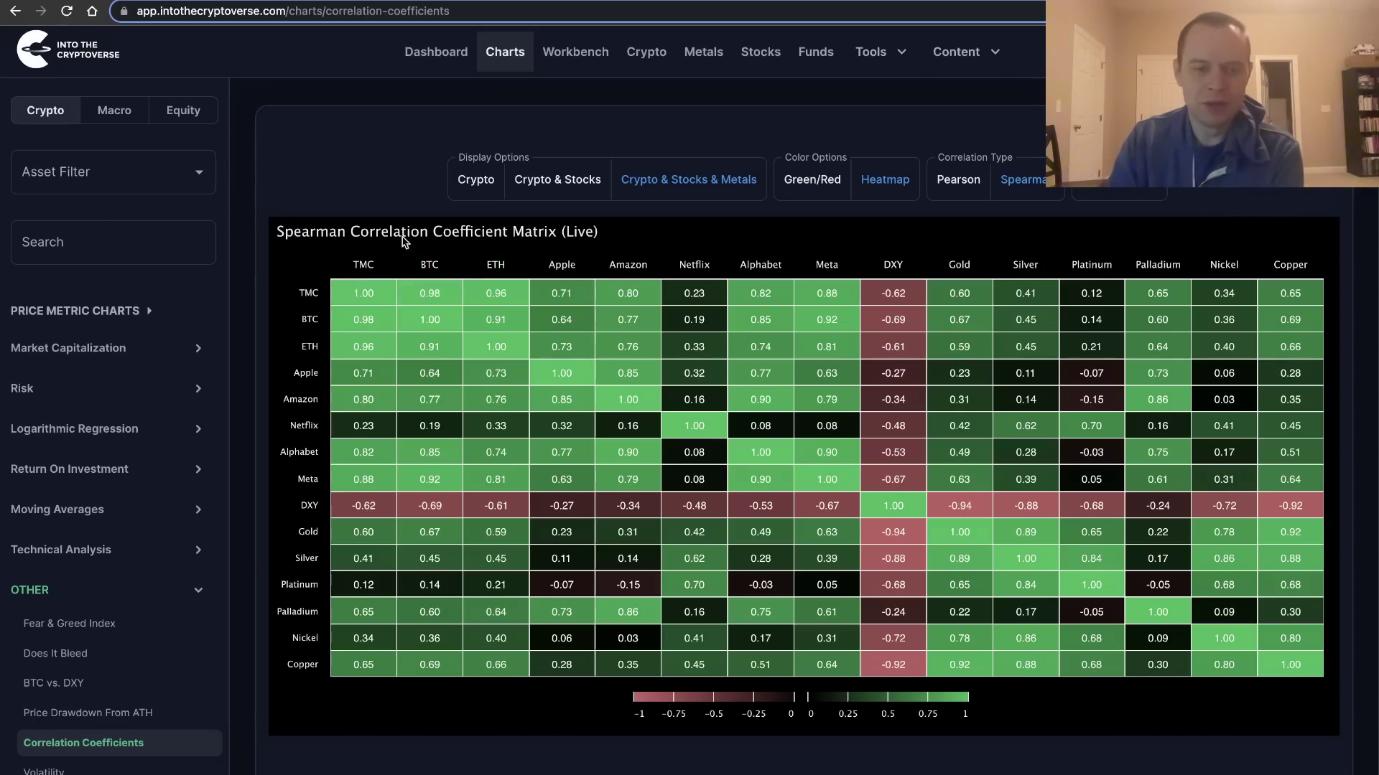
mouse_move(384, 323)
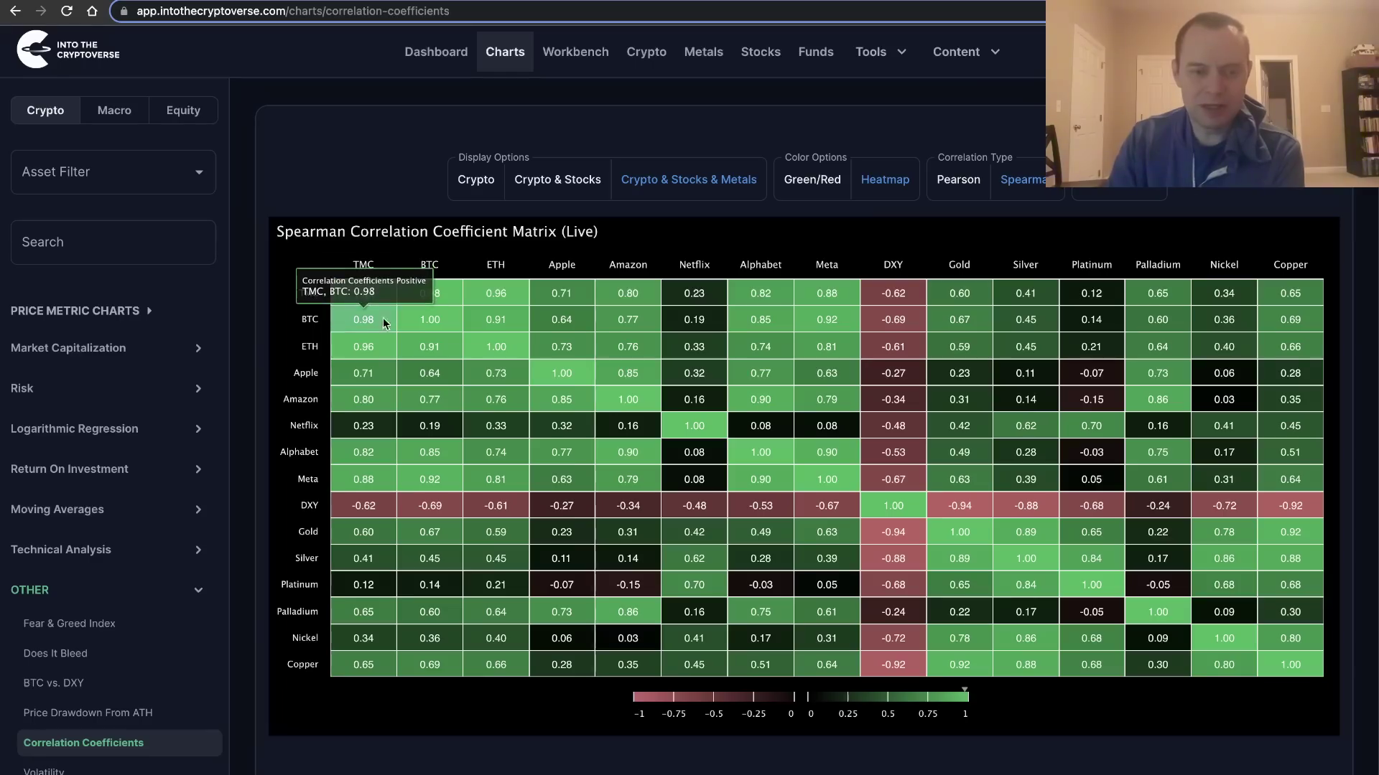
mouse_move(525, 327)
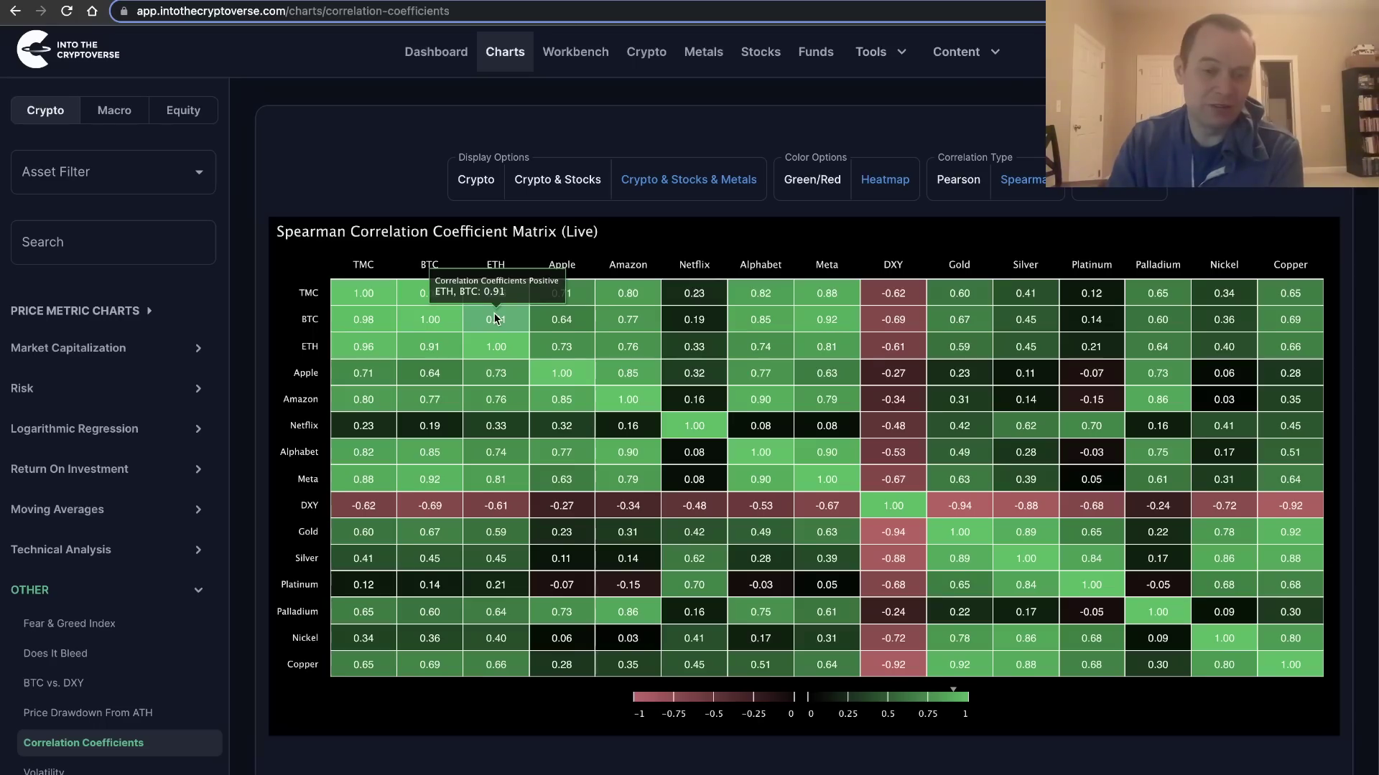
mouse_move(427, 343)
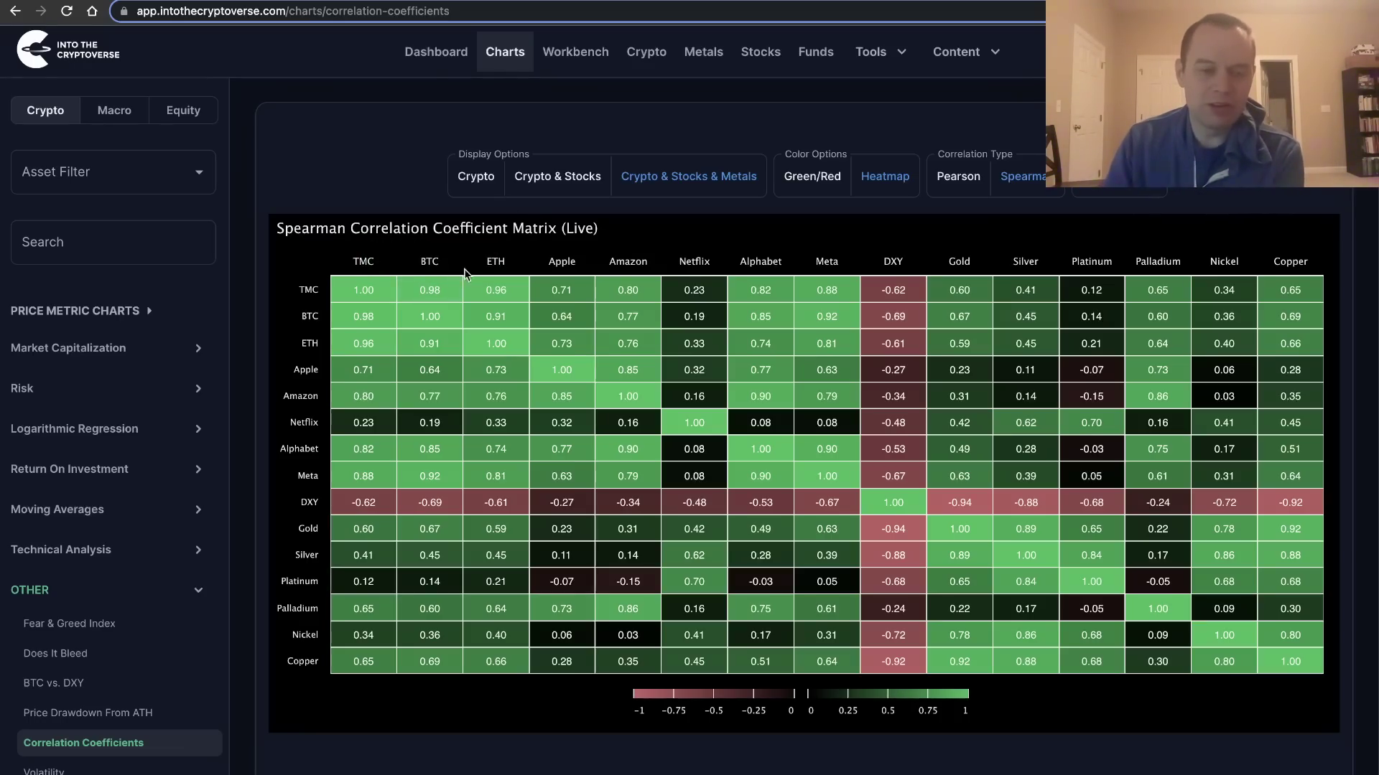
mouse_move(576, 271)
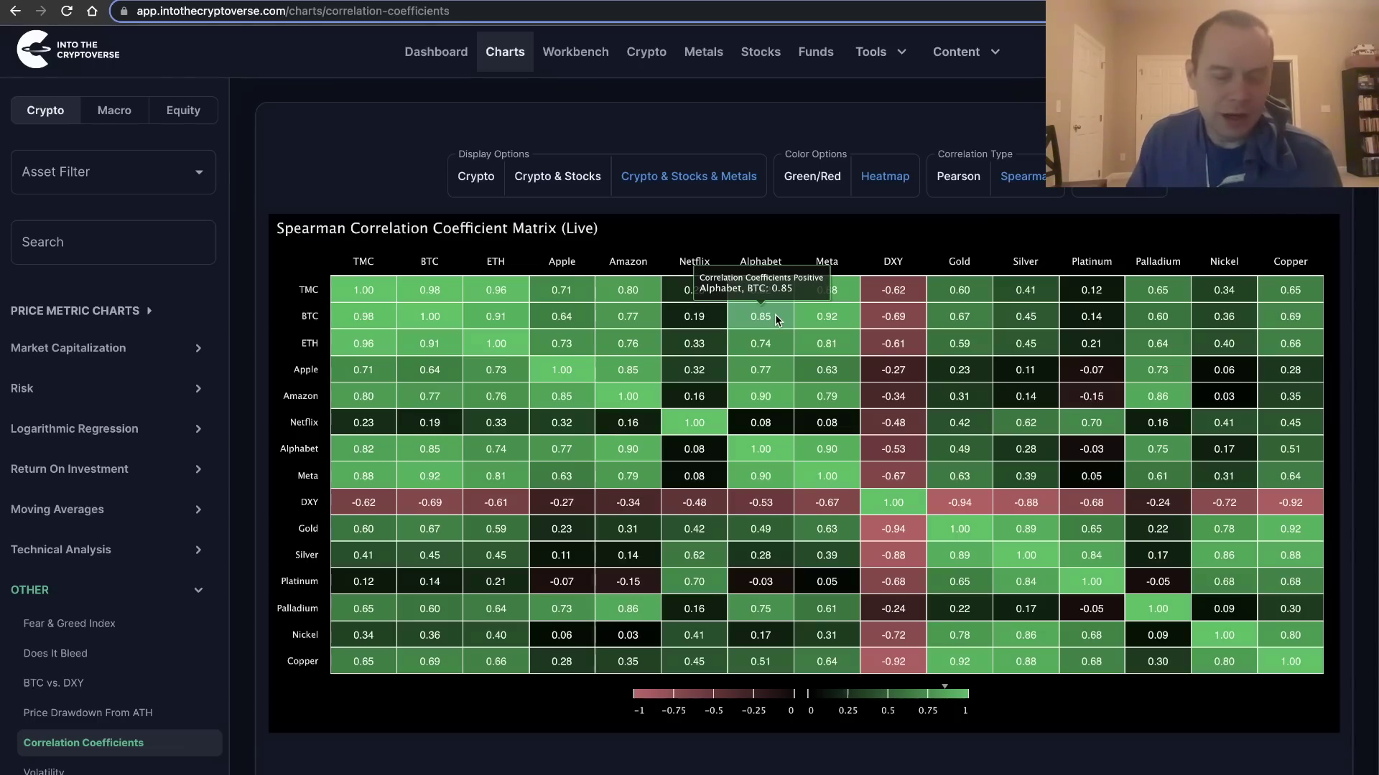
Bring up the TradingView page and load the S&P 500 (SPX) weekly chart
key("ctrl+Tab")
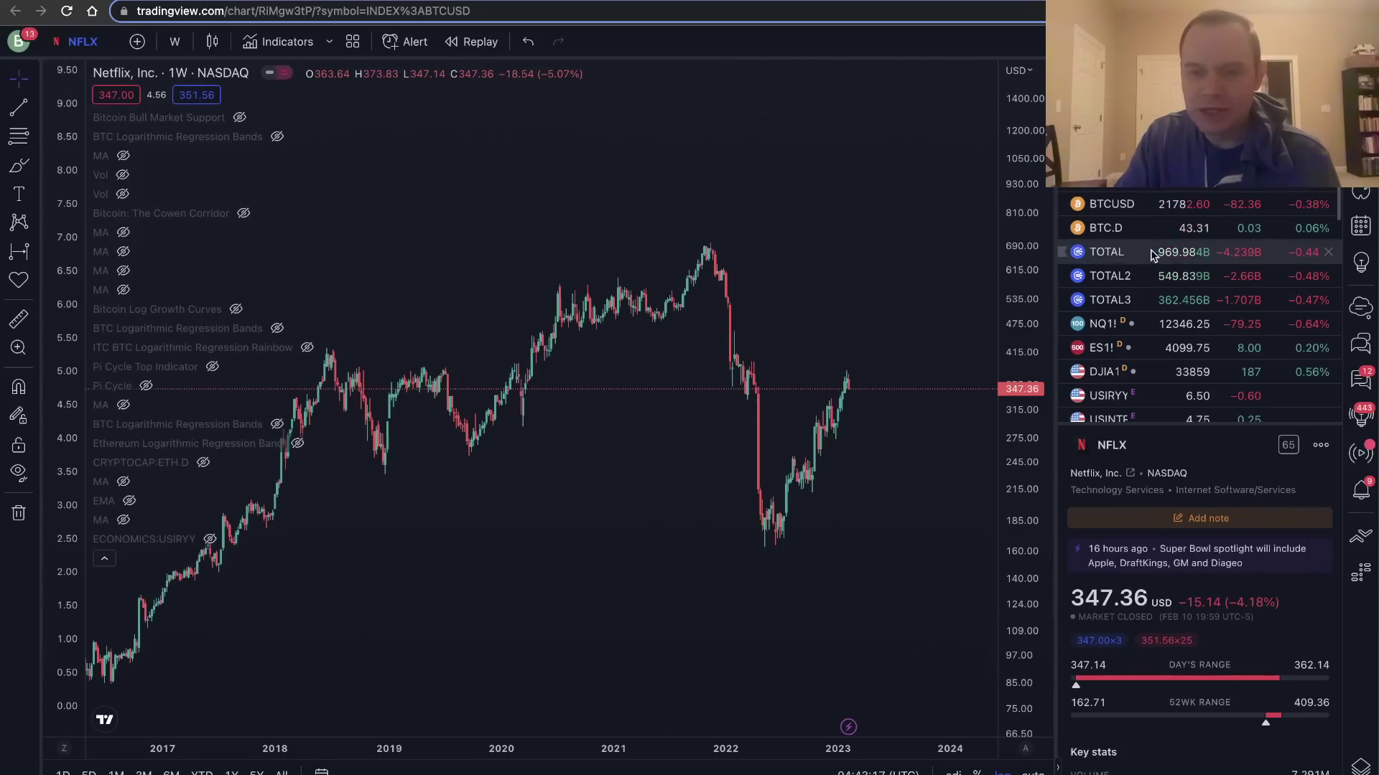
scroll(1151, 255, "up", 5)
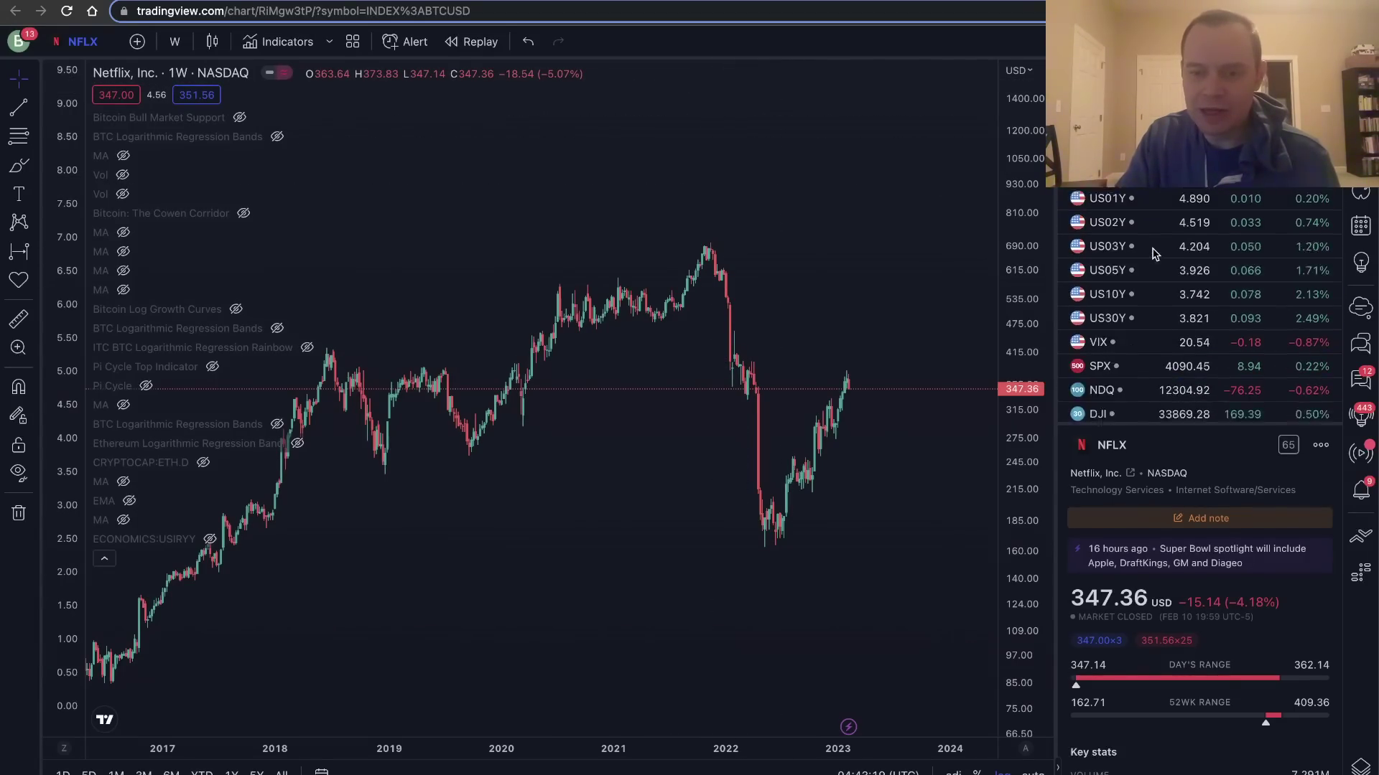
scroll(1151, 254, "down", 1)
left_click(1152, 288)
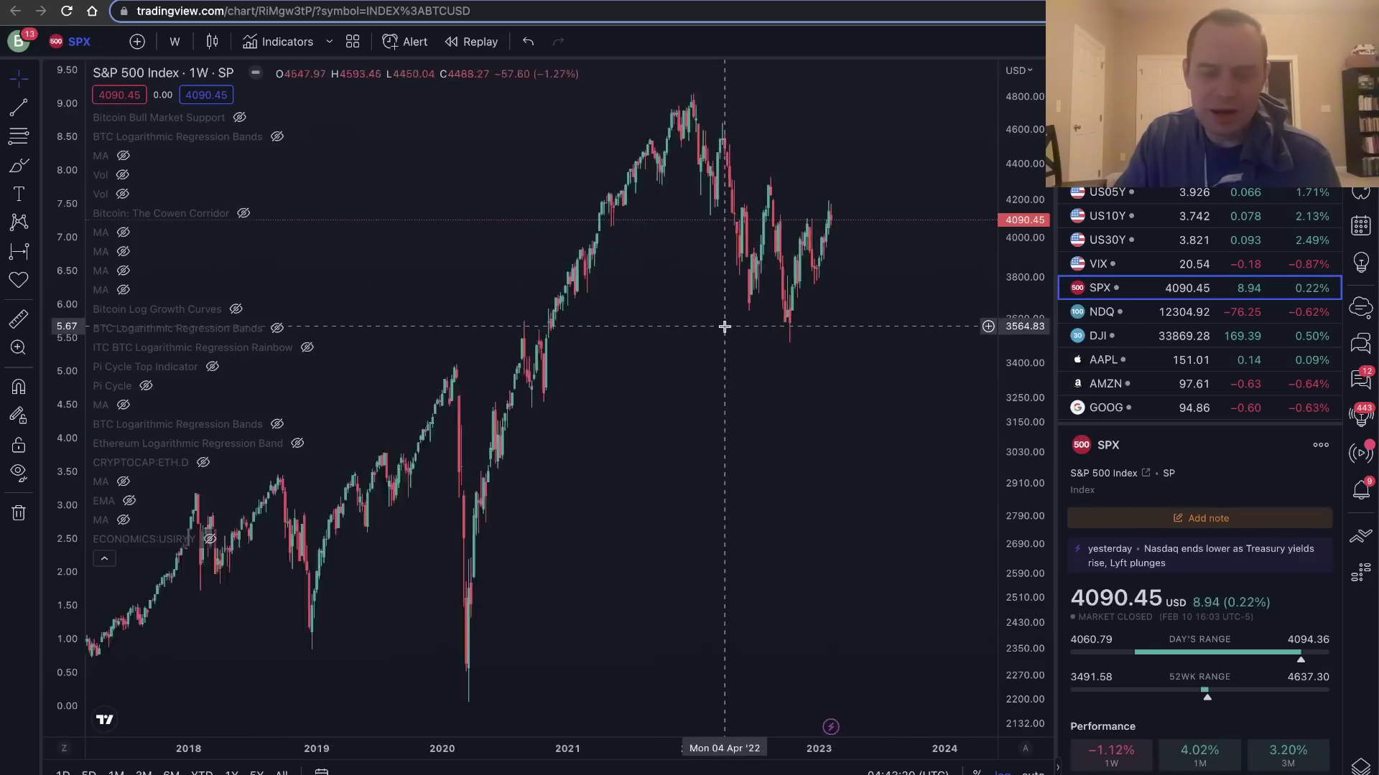
scroll(722, 326, "up", 3)
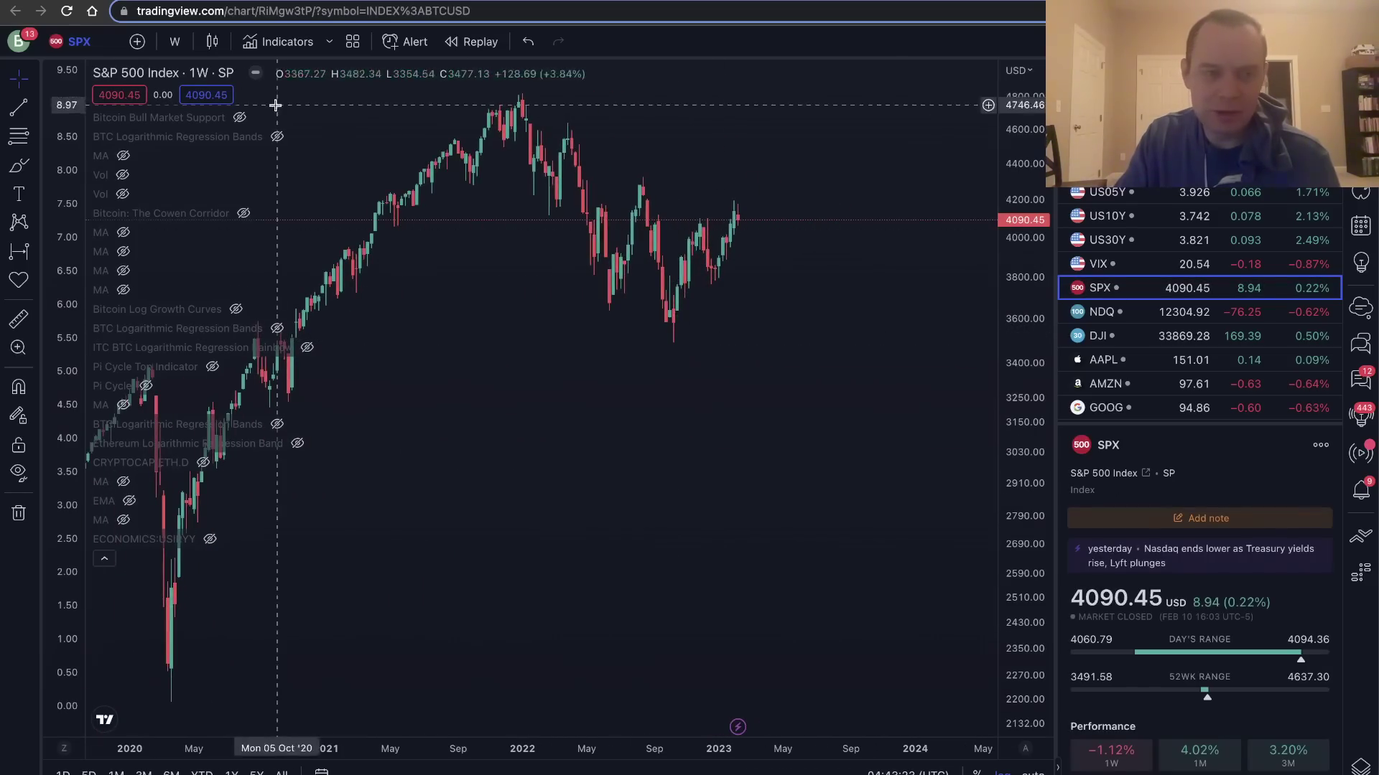
Overlay BTCUSD as a comparison line on its own price scale
left_click(137, 41)
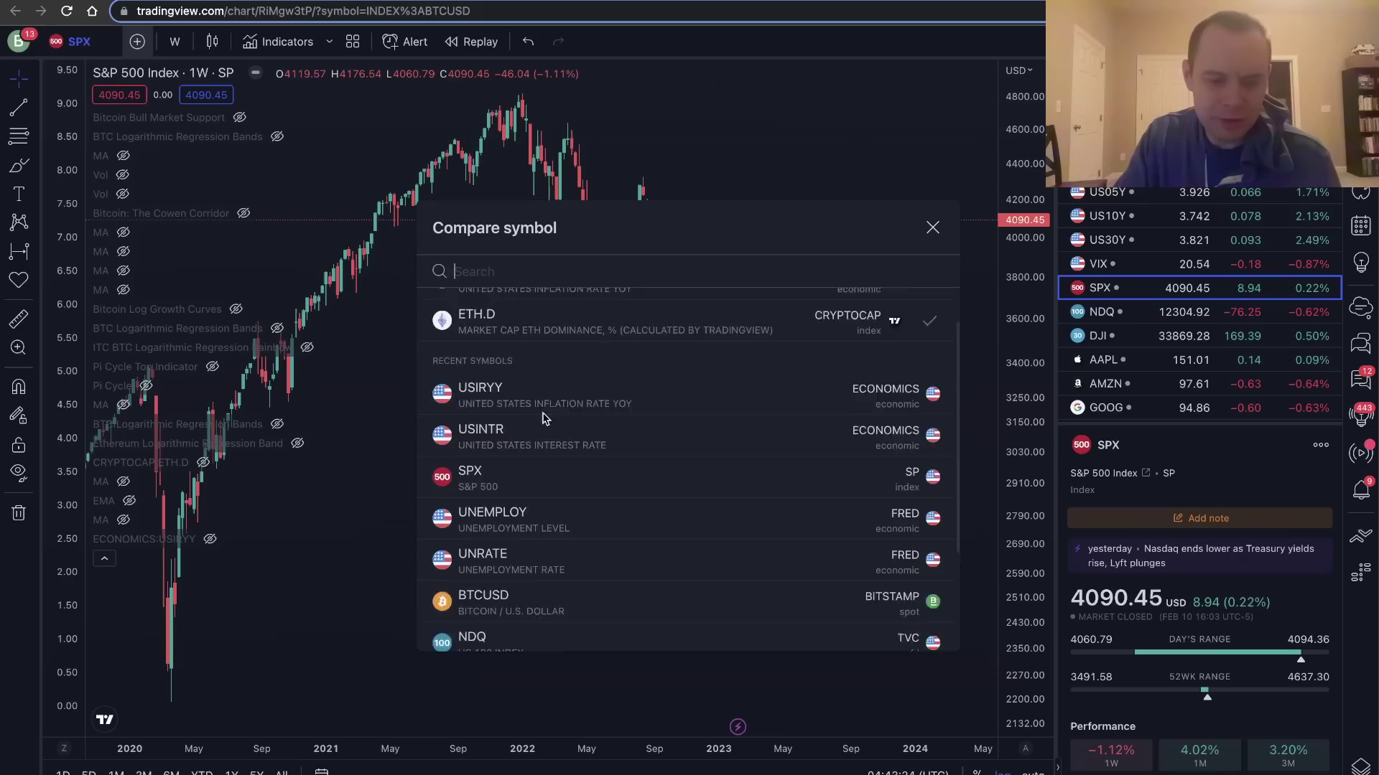
scroll(543, 418, "down", 2)
left_click(819, 465)
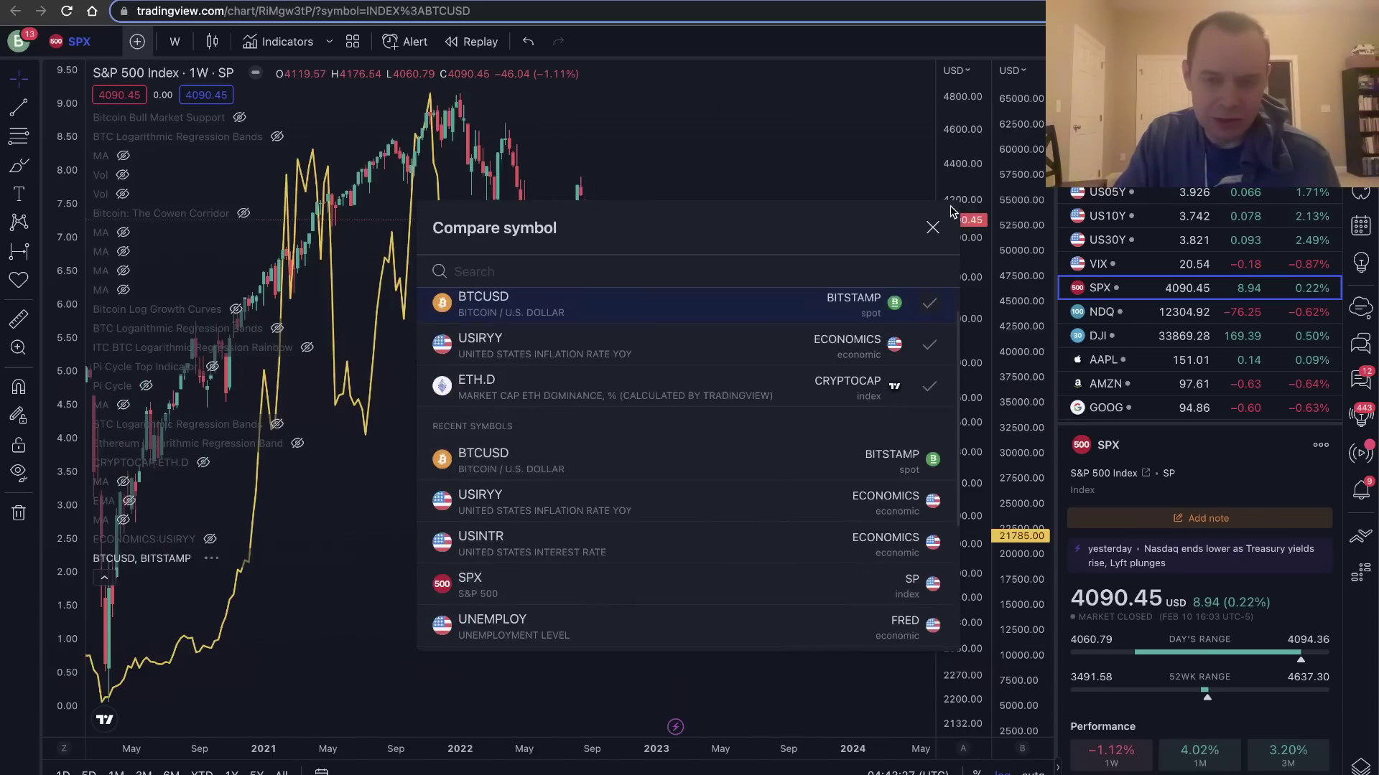
left_click(932, 226)
scroll(625, 379, "up", 3)
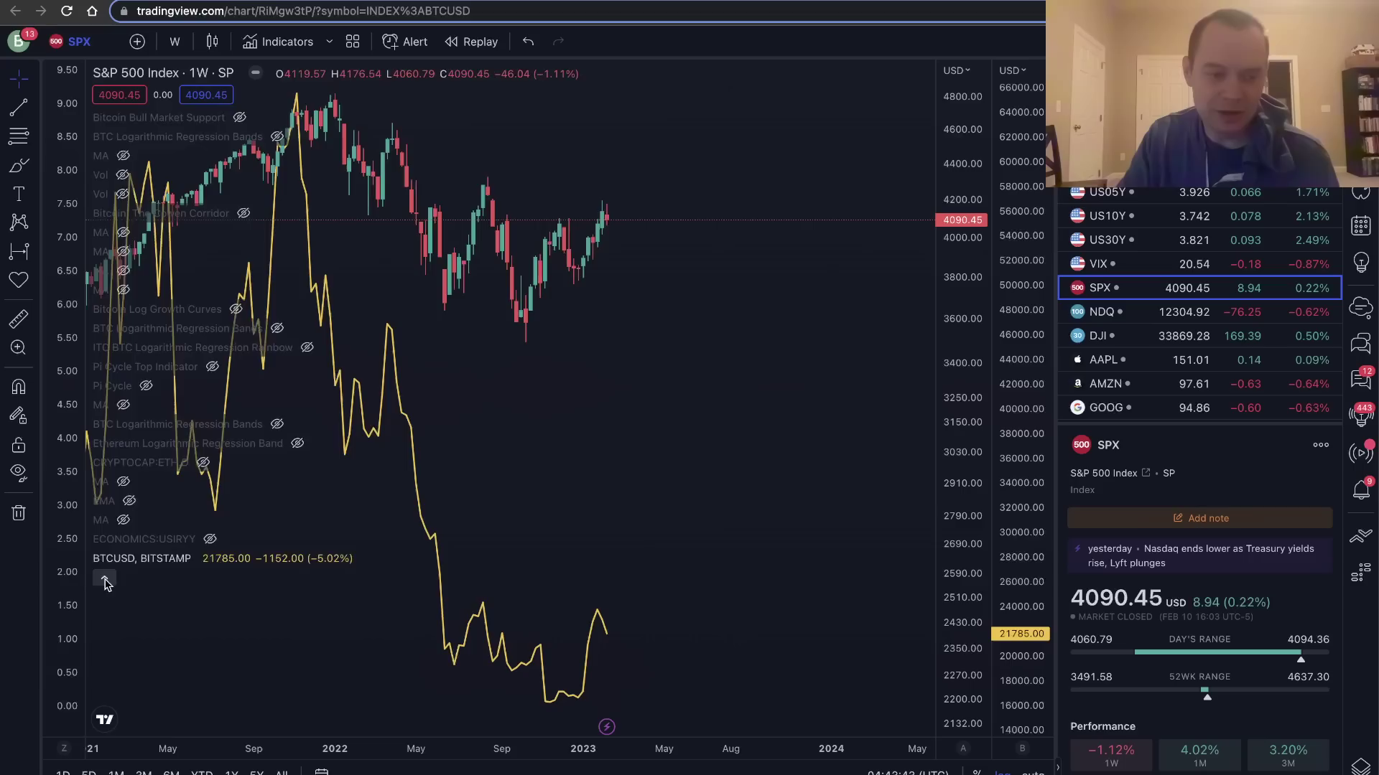
Collapse the indicator list and pan the SPX/BTCUSD chart to bring 2021–2022 into view
left_click(105, 583)
scroll(369, 574, "up", 2)
left_click_drag(369, 576, 665, 512)
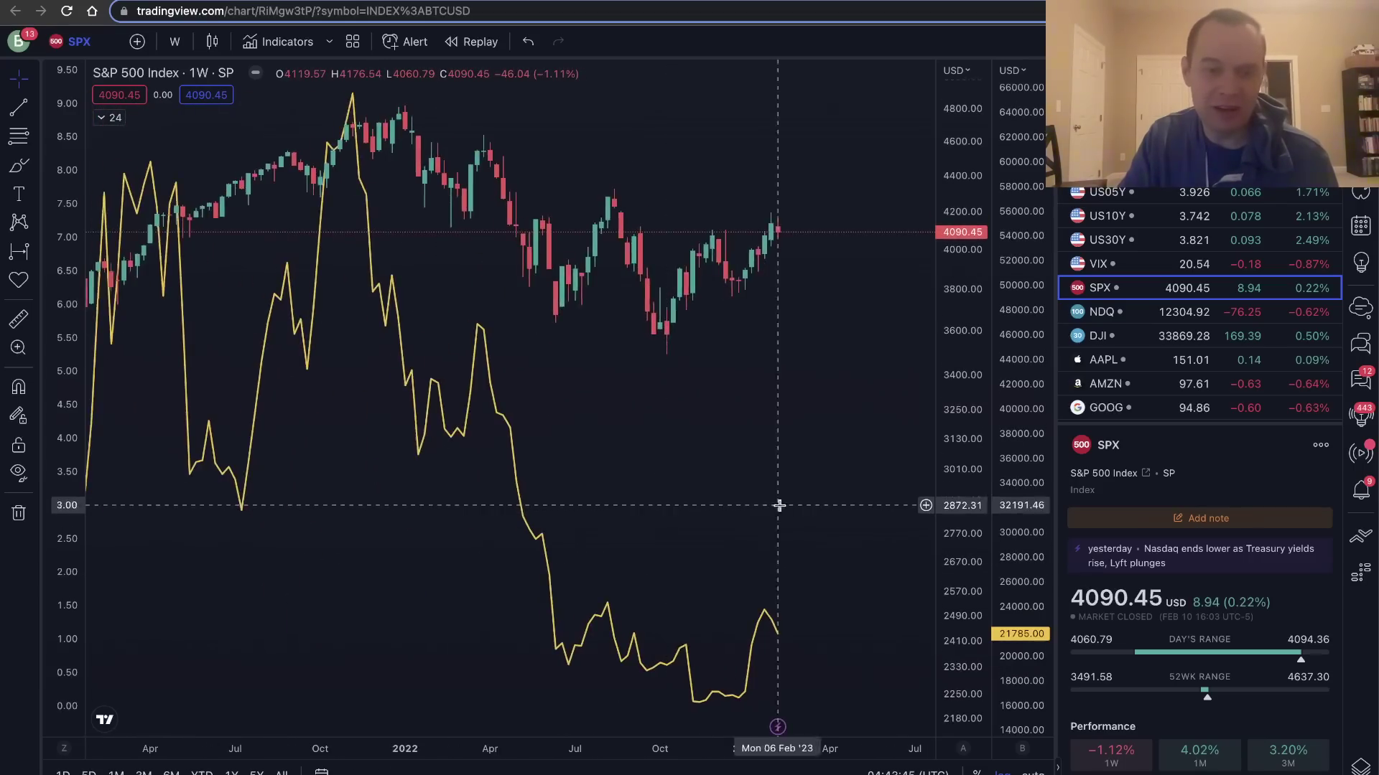
left_click_drag(779, 506, 834, 477)
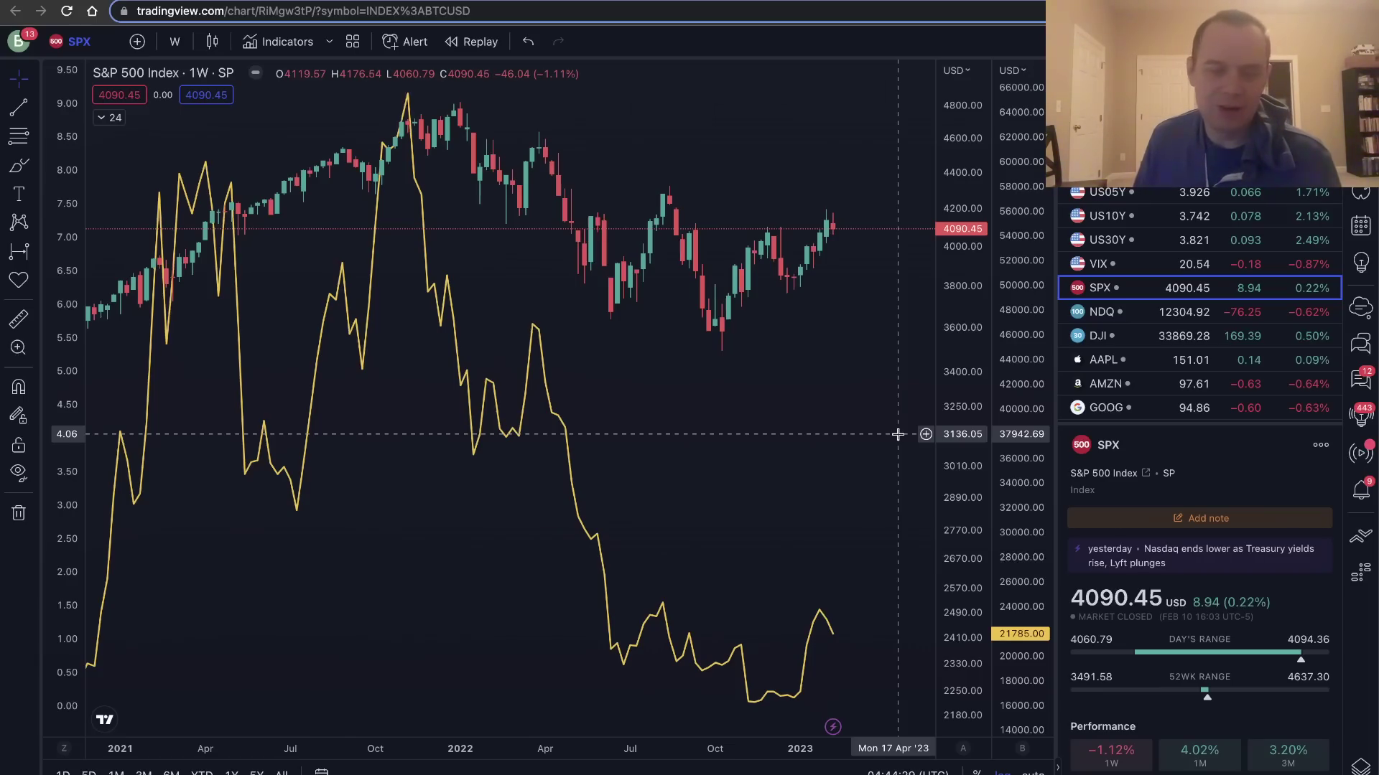
scroll(898, 435, "right", 2)
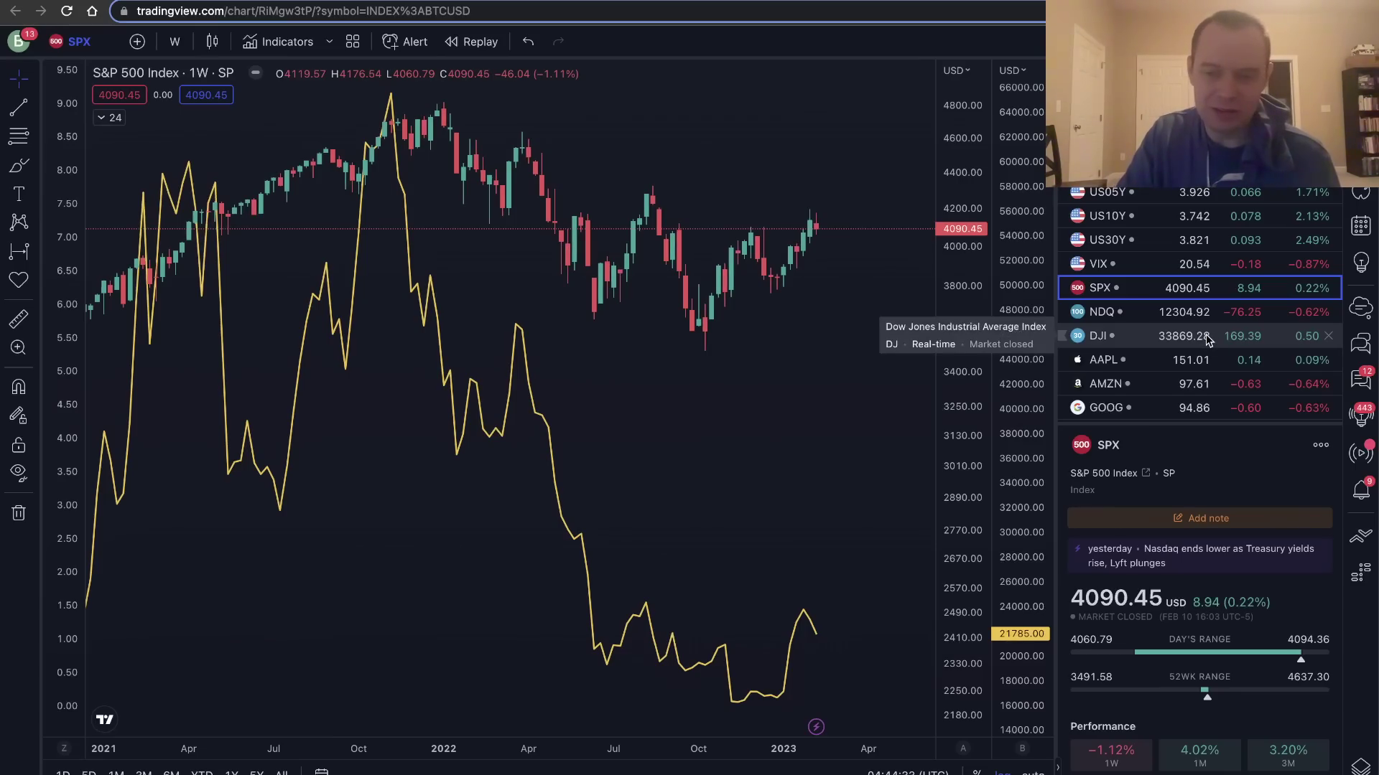
scroll(1206, 340, "down", 3)
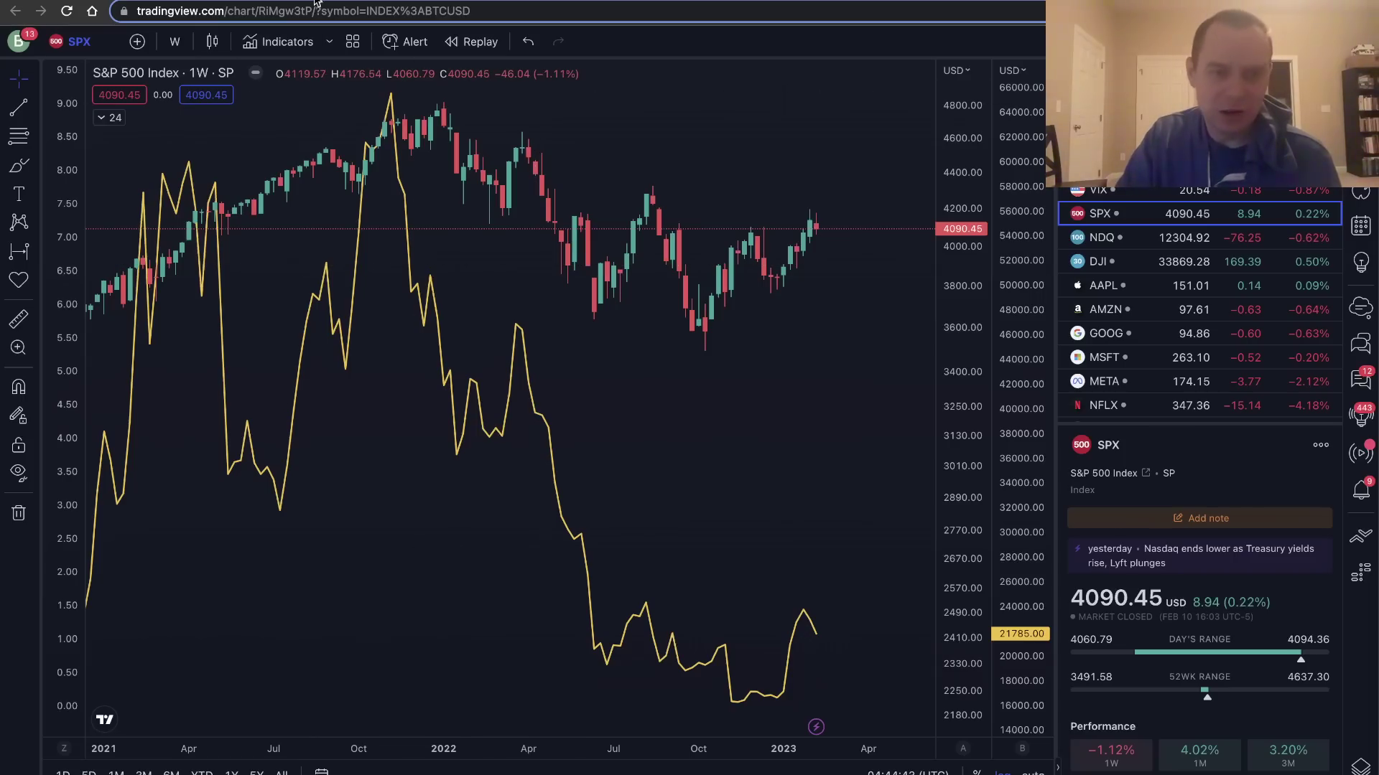
left_click(352, 9)
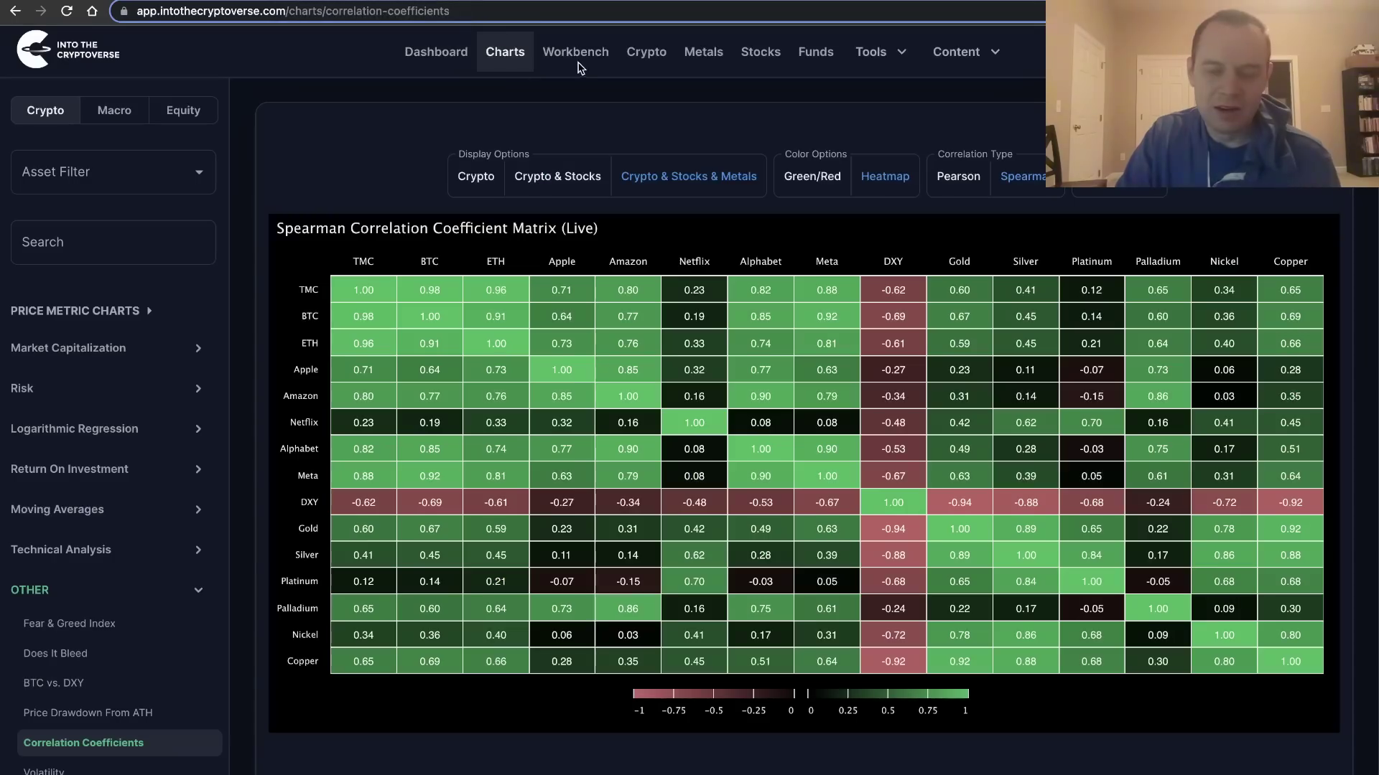
mouse_move(341, 291)
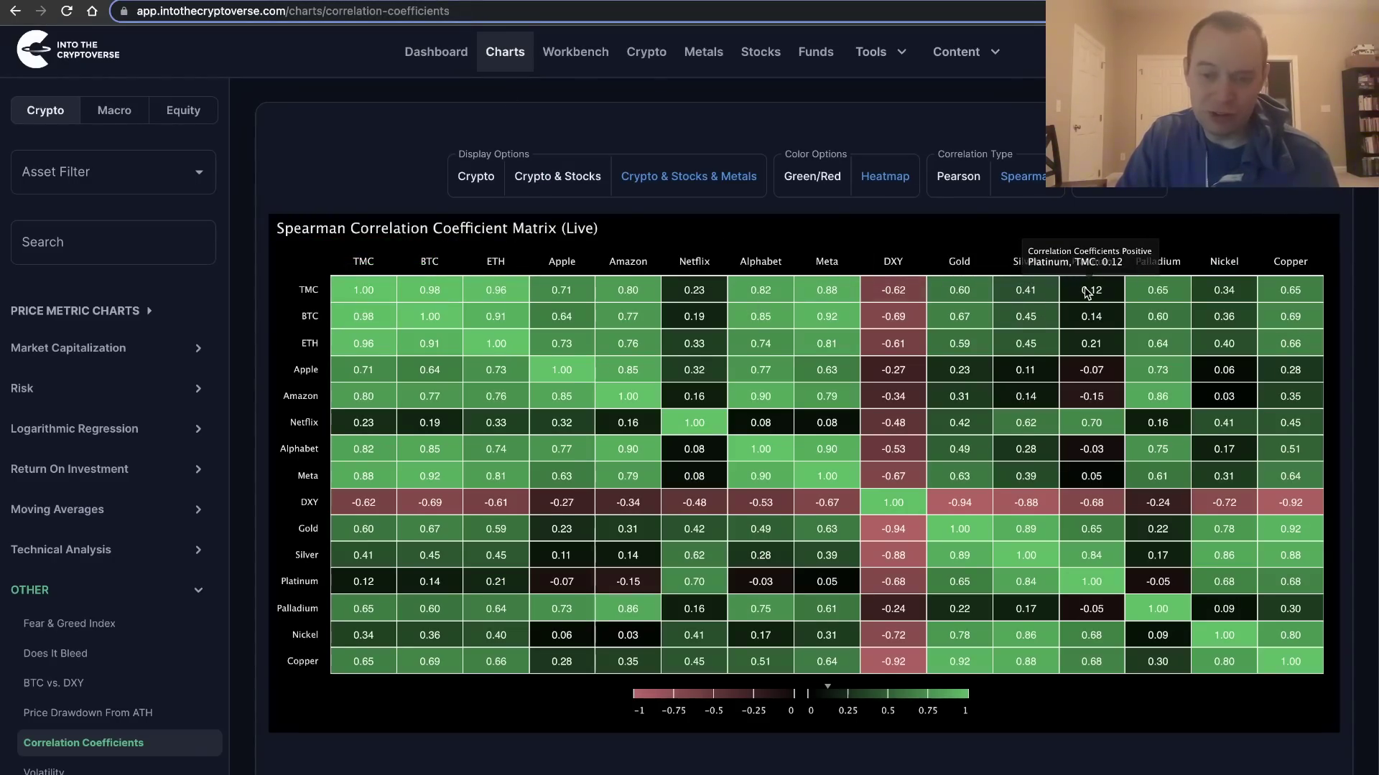
mouse_move(1088, 292)
mouse_move(962, 325)
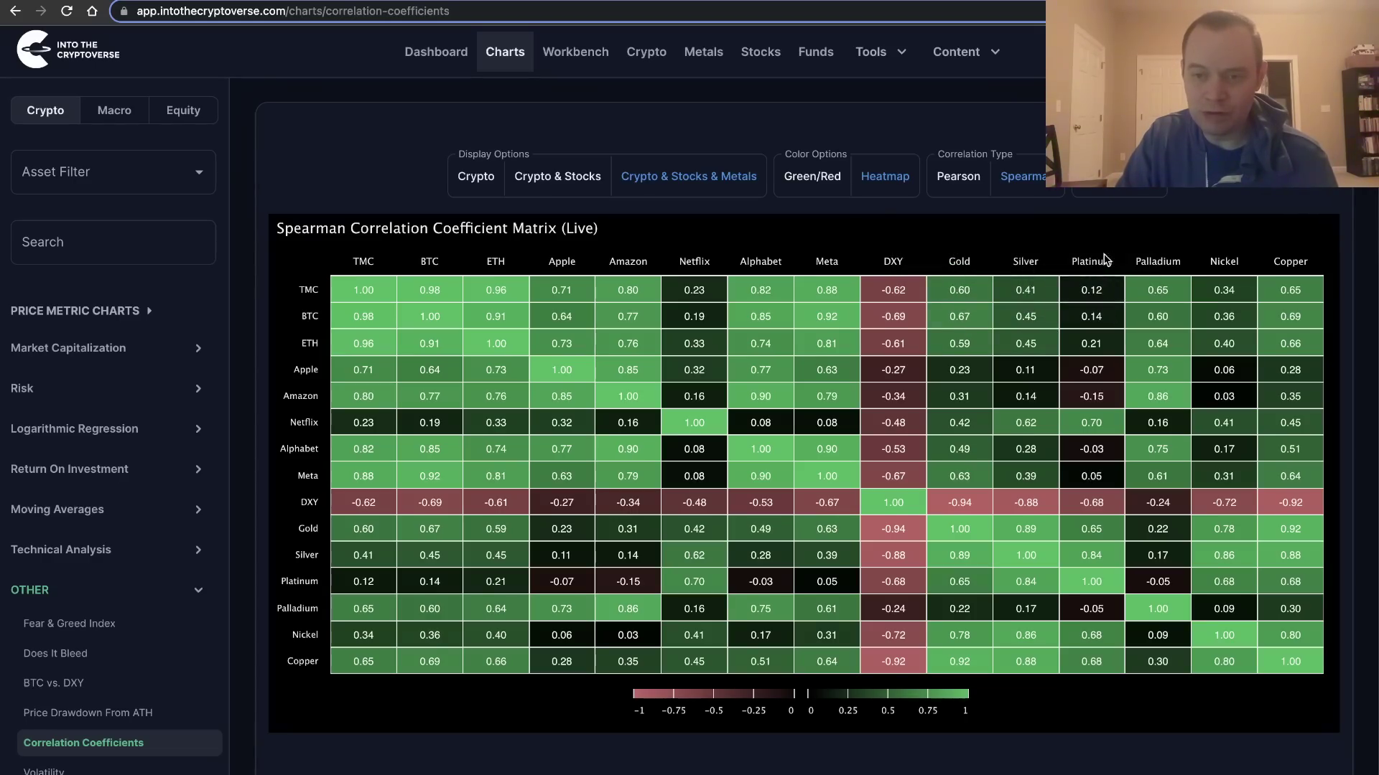
mouse_move(1161, 329)
mouse_move(1225, 291)
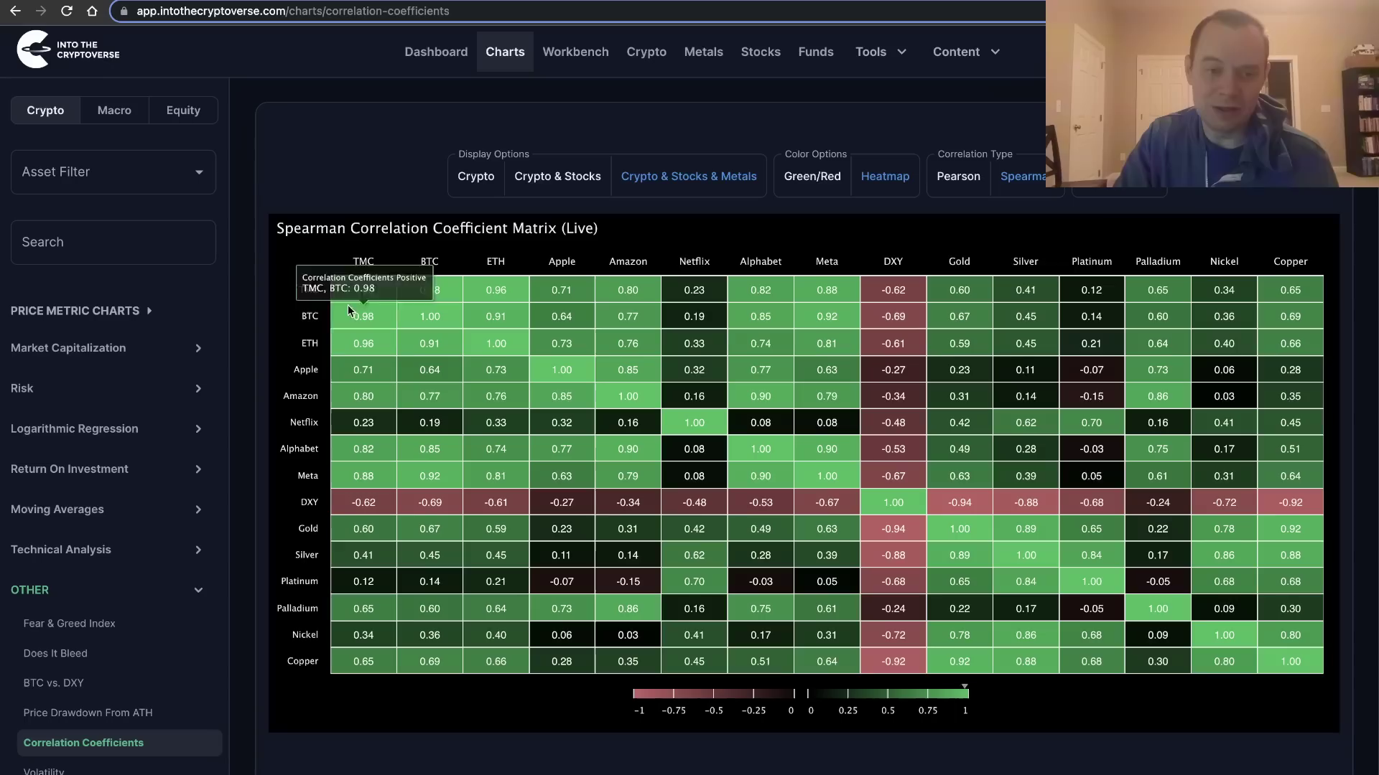
mouse_move(1099, 344)
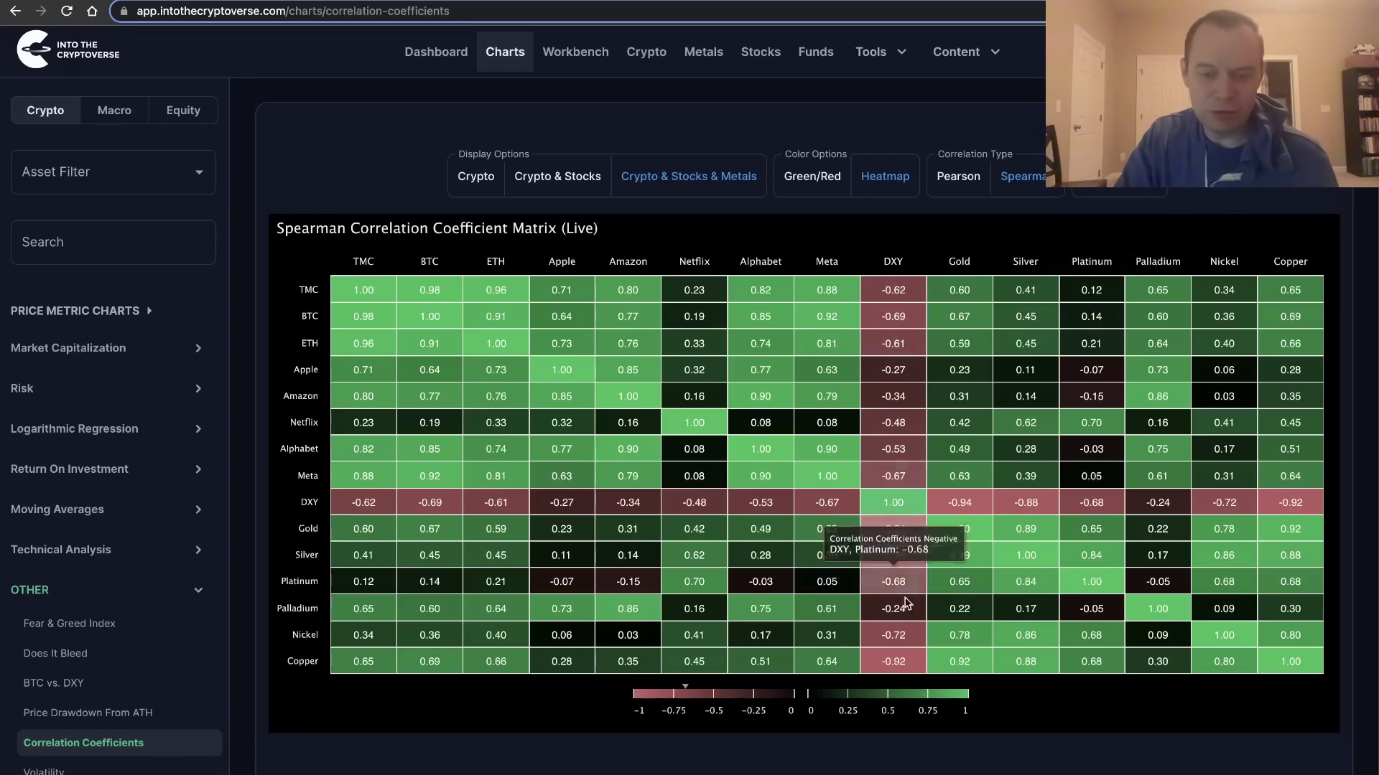
Read the DXY correlation values in the Spearman heatmap
mouse_move(922, 346)
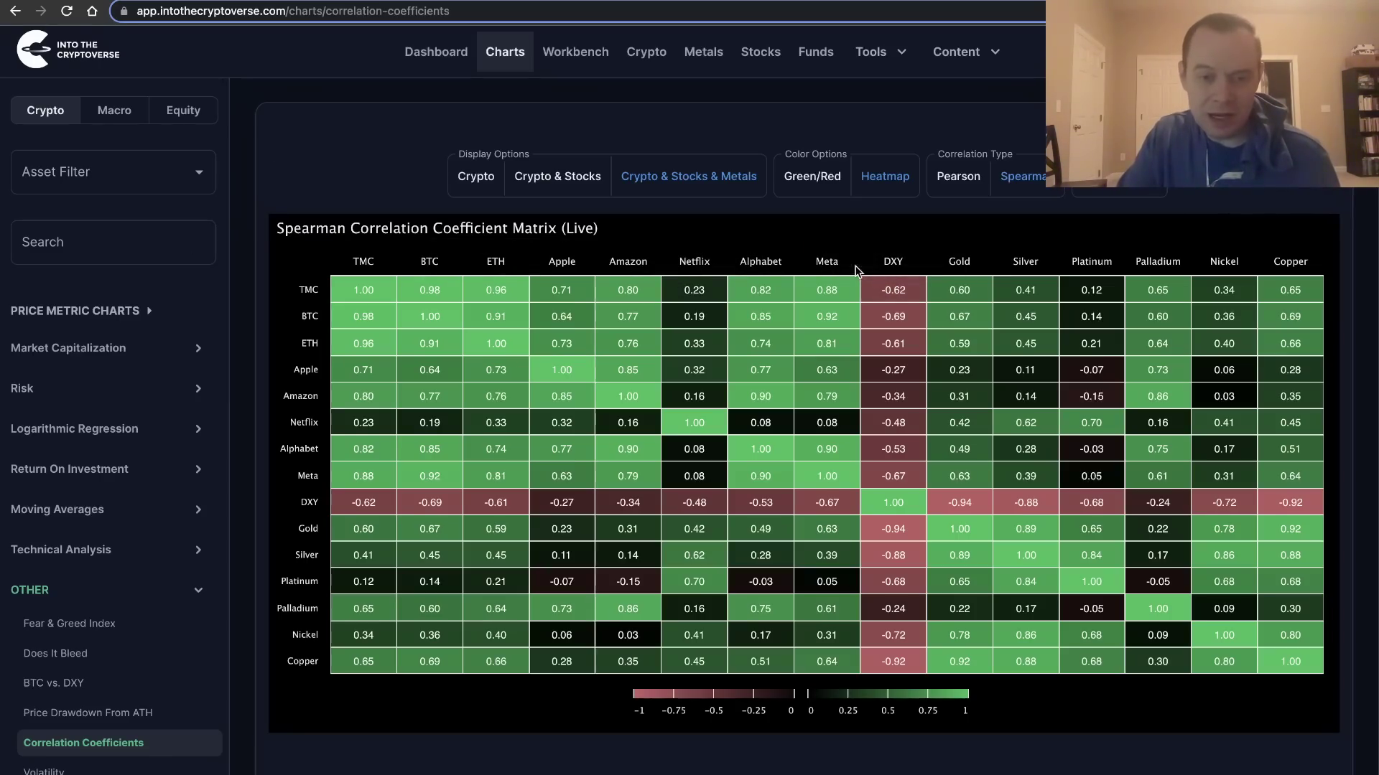
Return to TradingView and load the weekly META chart from the watchlist
mouse_move(853, 388)
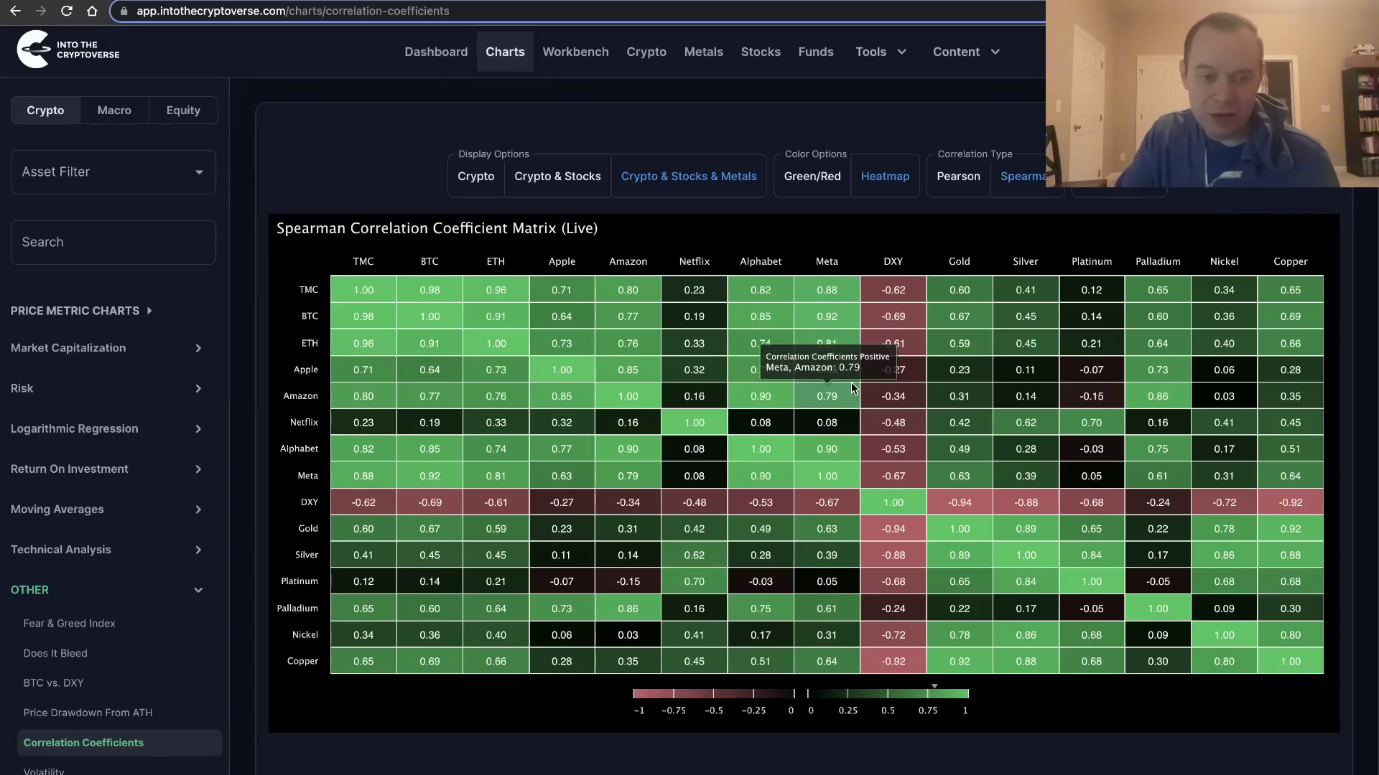
key("ctrl+Tab")
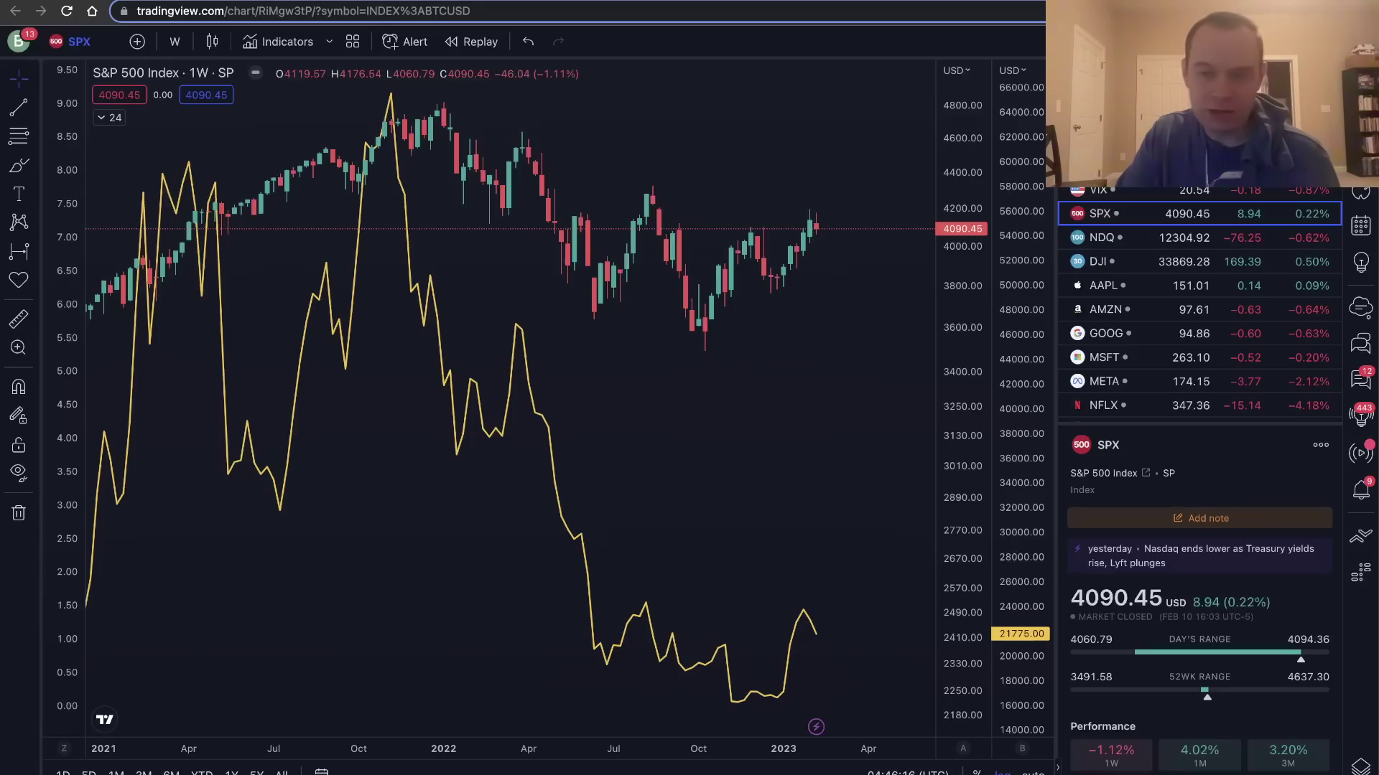
scroll(1203, 244, "down", 3)
scroll(1203, 244, "down", 2)
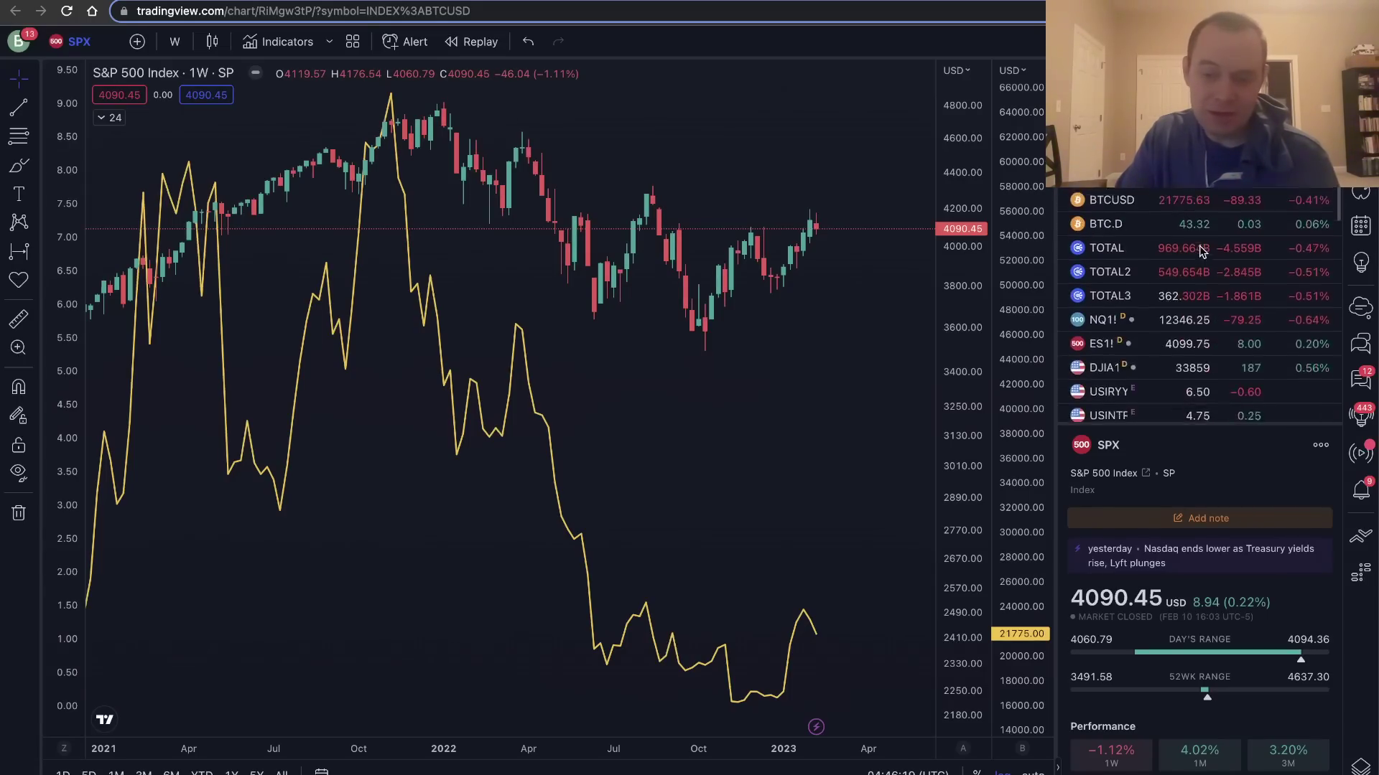
scroll(1202, 244, "up", 6)
scroll(1202, 248, "down", 1)
scroll(1203, 250, "down", 8)
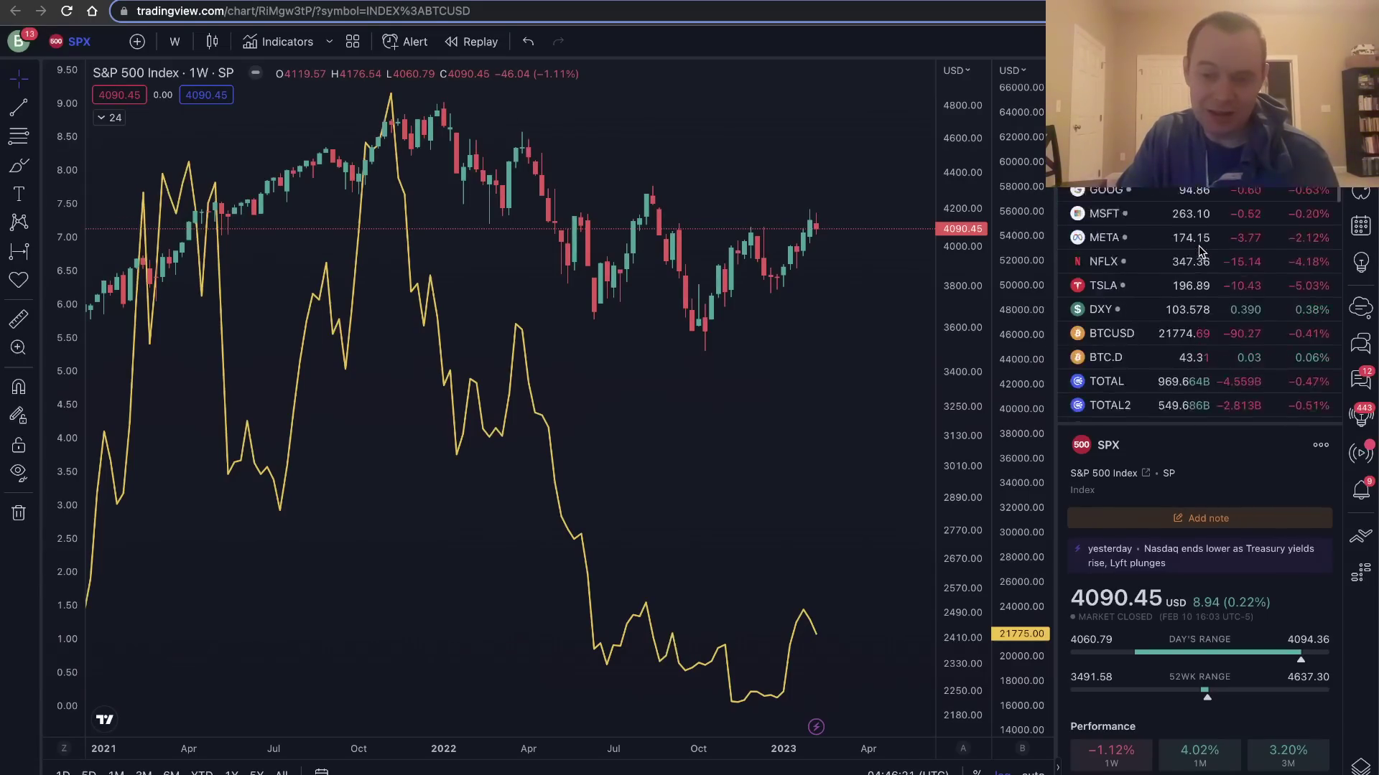
scroll(1200, 248, "up", 1)
scroll(1199, 248, "up", 1)
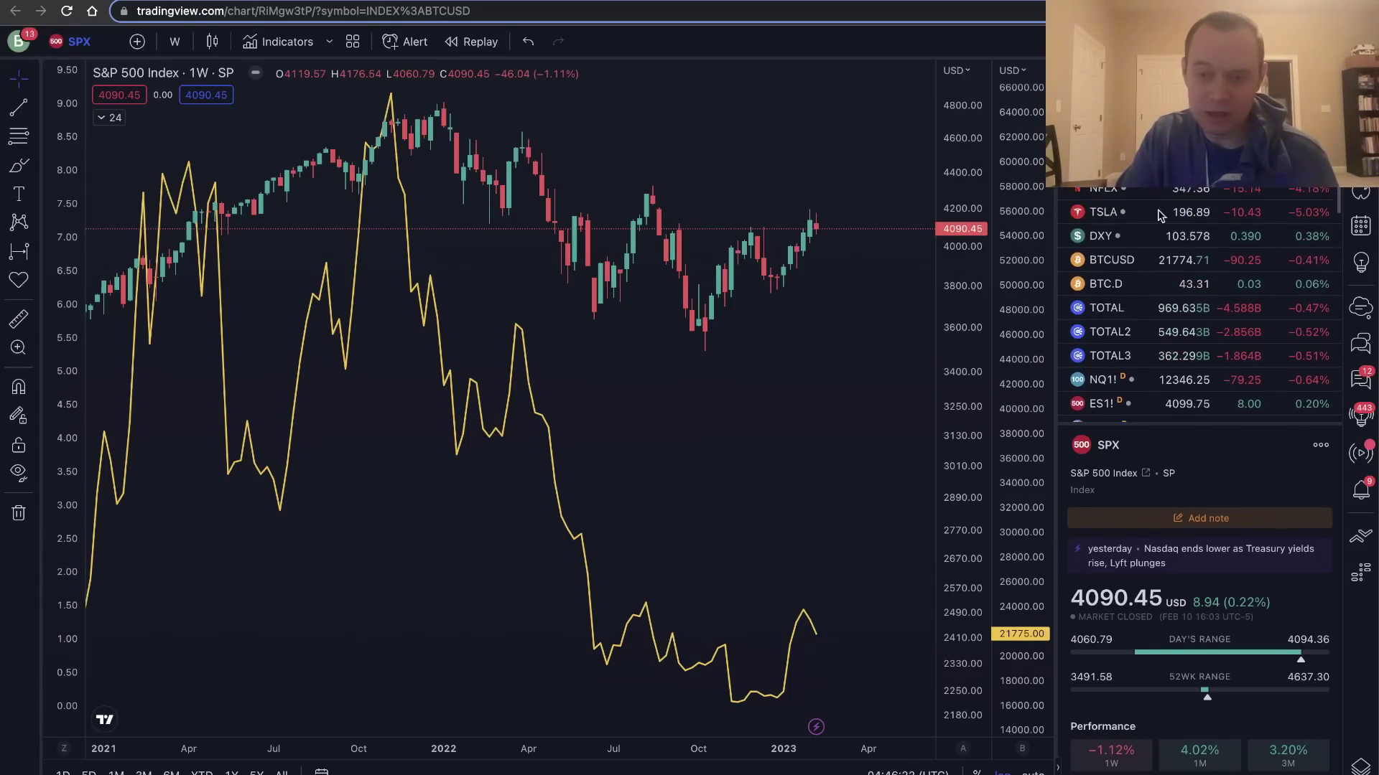
left_click(1102, 165)
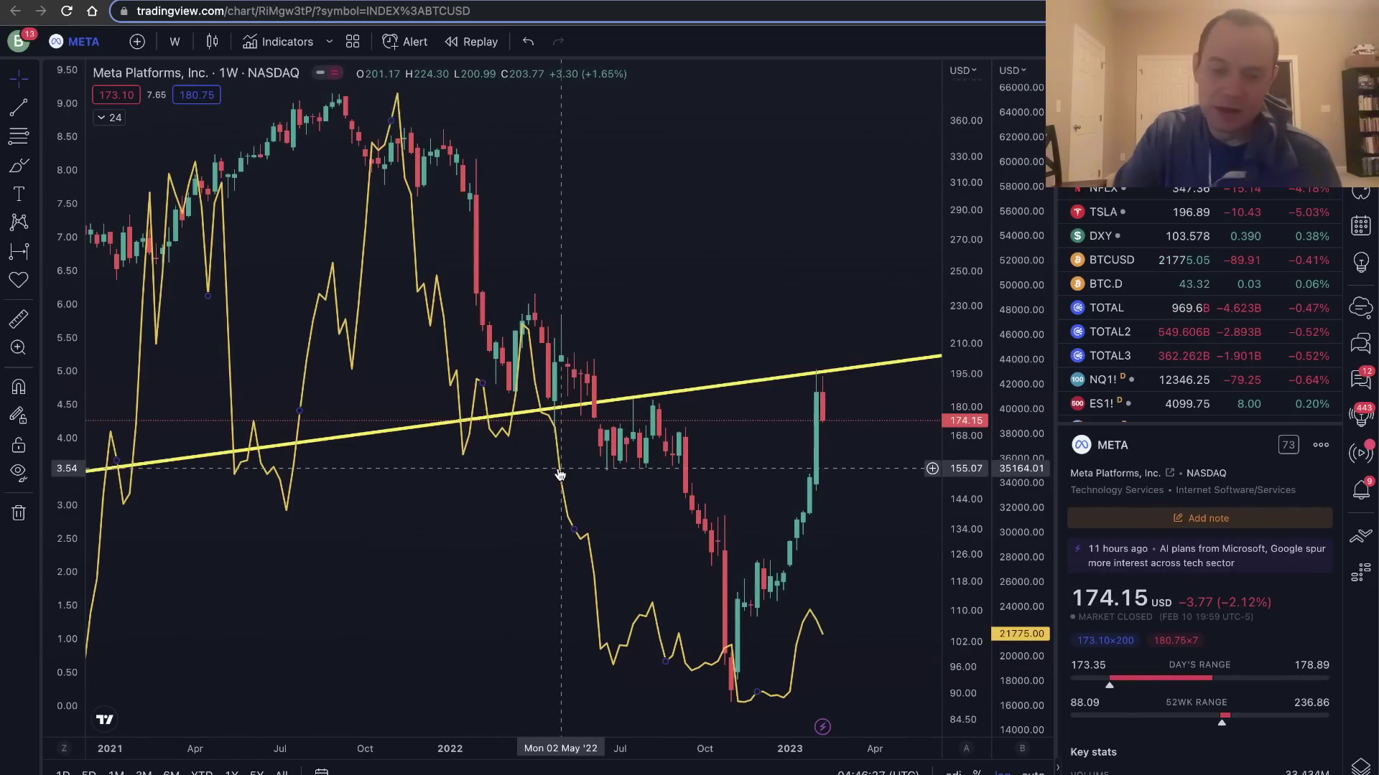
Remove the BTC comparison line and draw a yellow brush line at Meta's 2022 low
key("Delete")
scroll(718, 431, "down", 5)
scroll(894, 427, "down", 3)
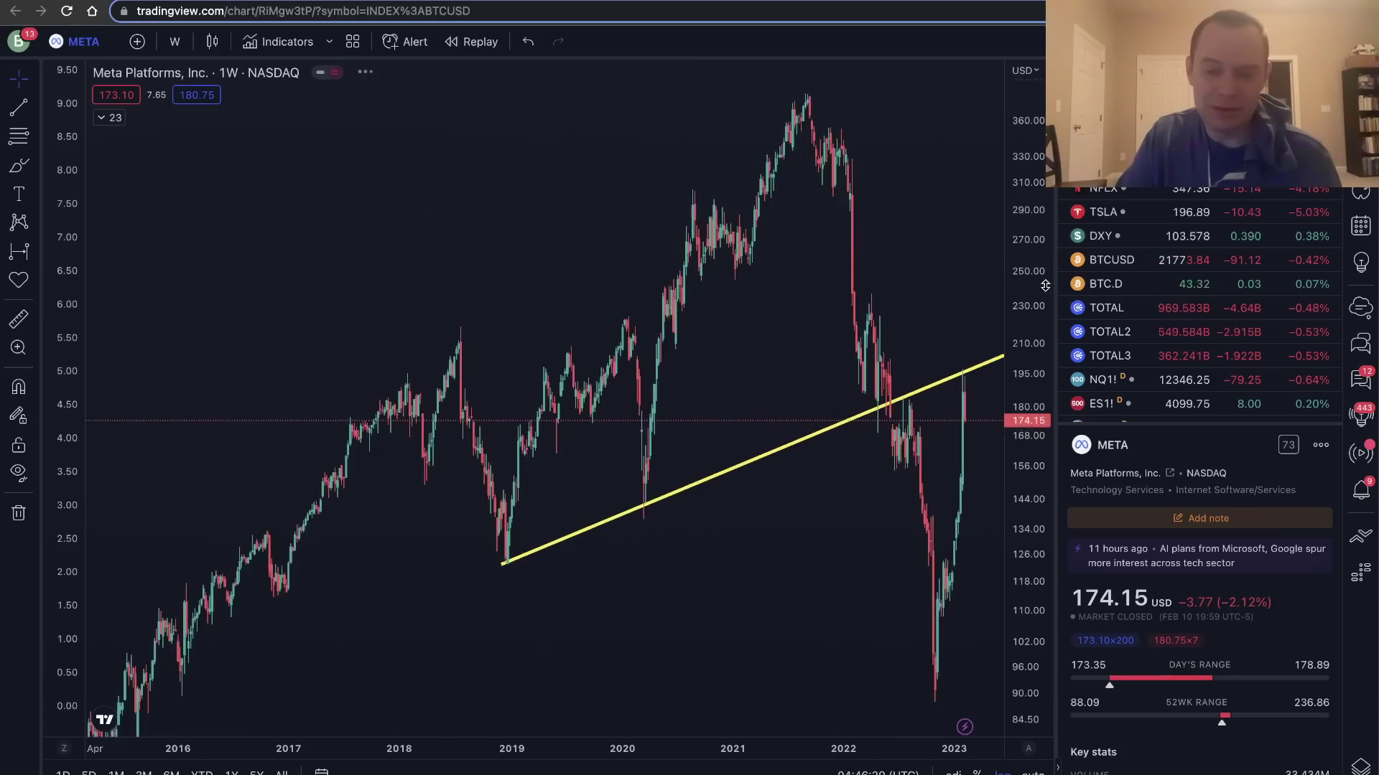
left_click_drag(877, 366, 744, 317)
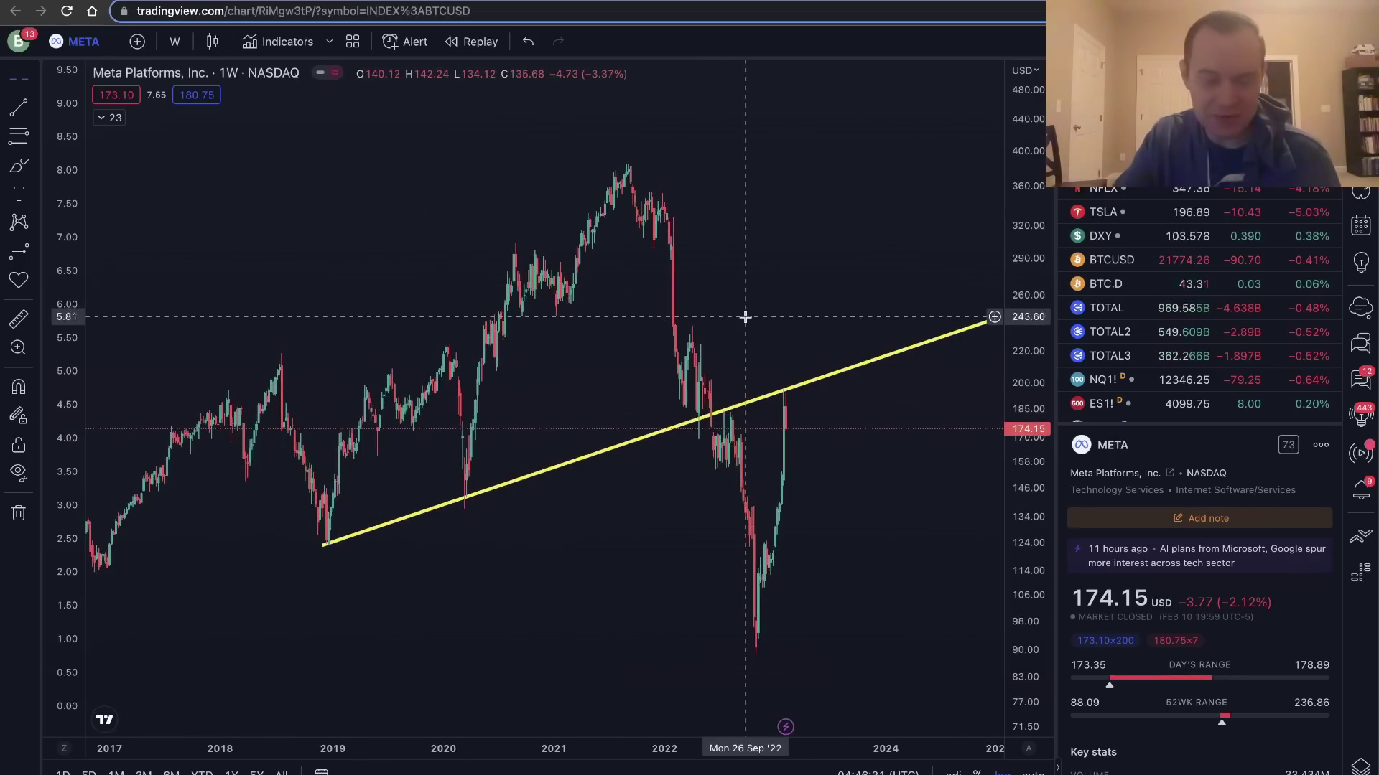
left_click(19, 165)
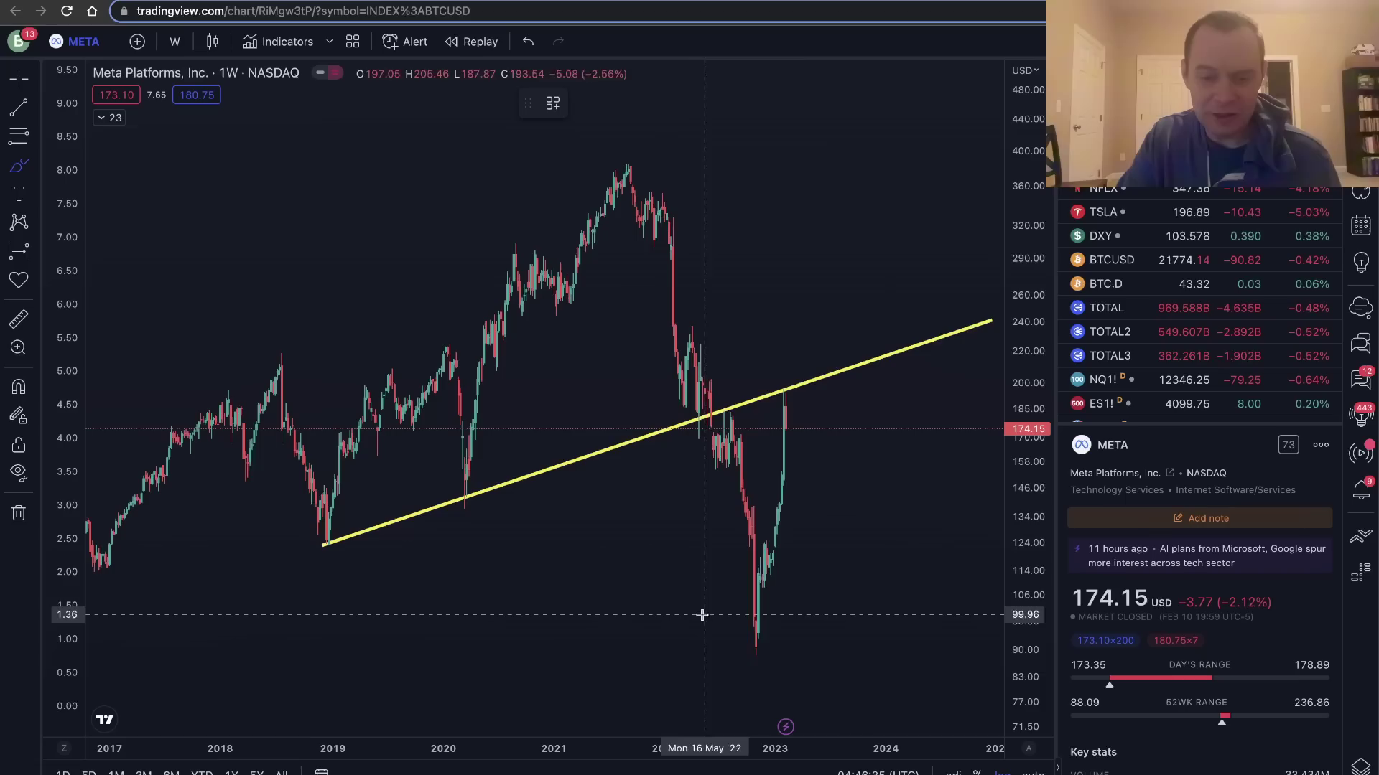
left_click_drag(702, 616, 804, 616)
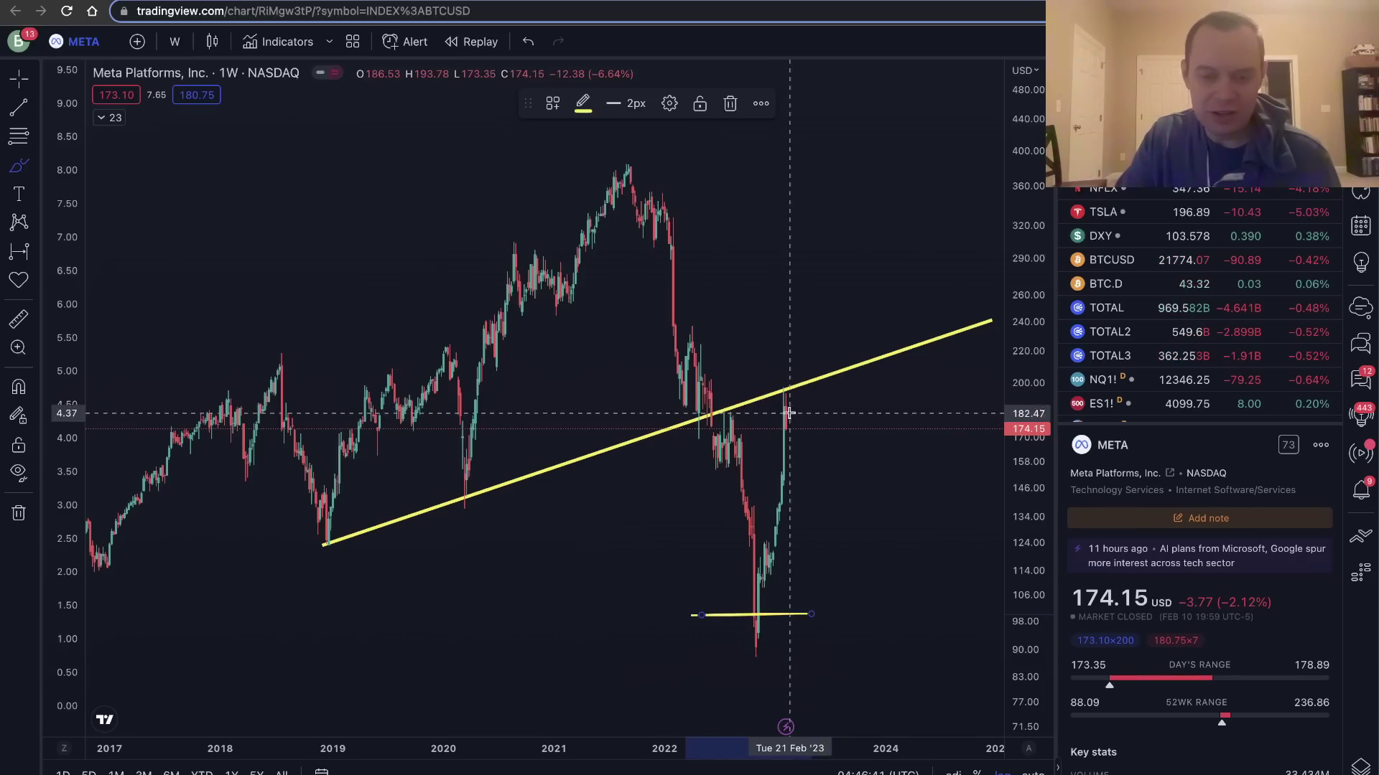
Refit the chart and circle the latest candles where they meet the trendline
scroll(764, 578, "down", 2)
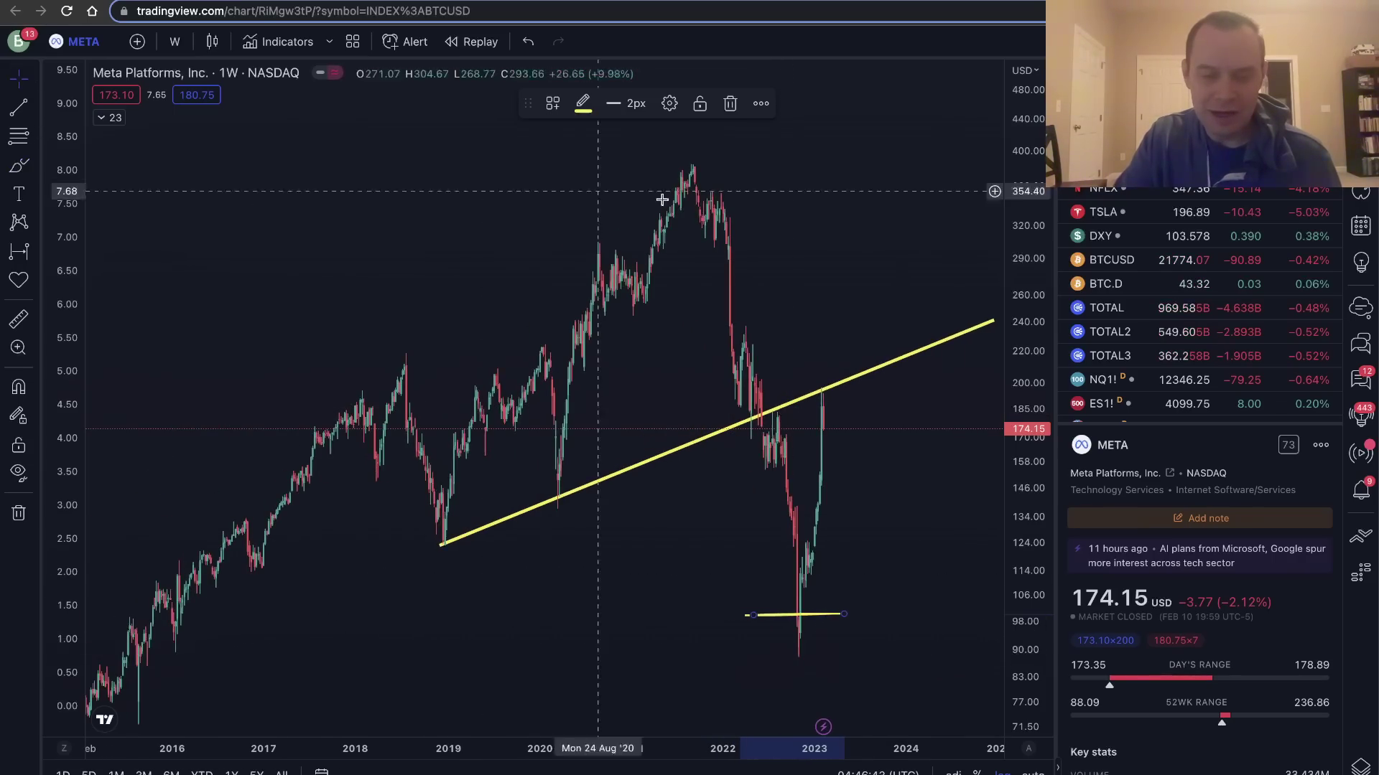
left_click_drag(877, 195, 782, 200)
left_click_drag(1013, 224, 1011, 333)
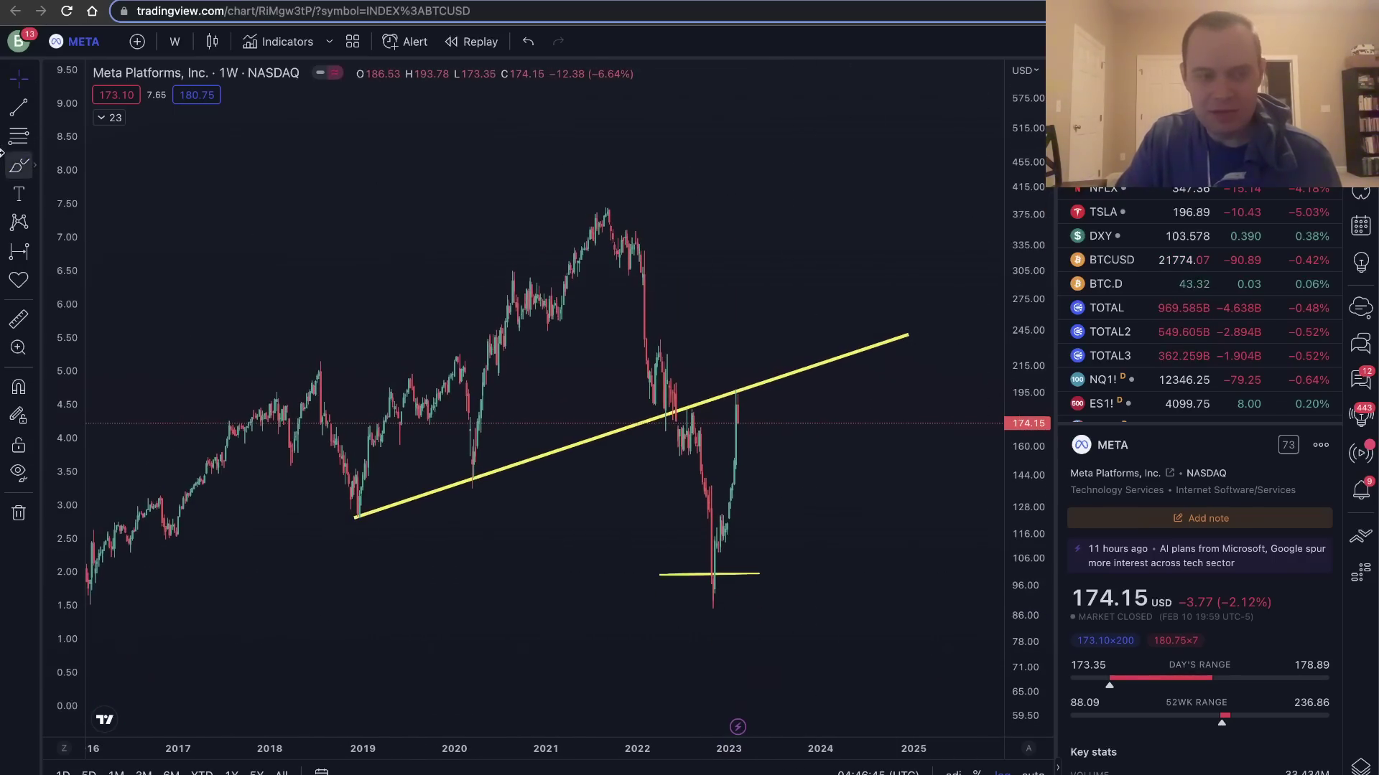
left_click(19, 165)
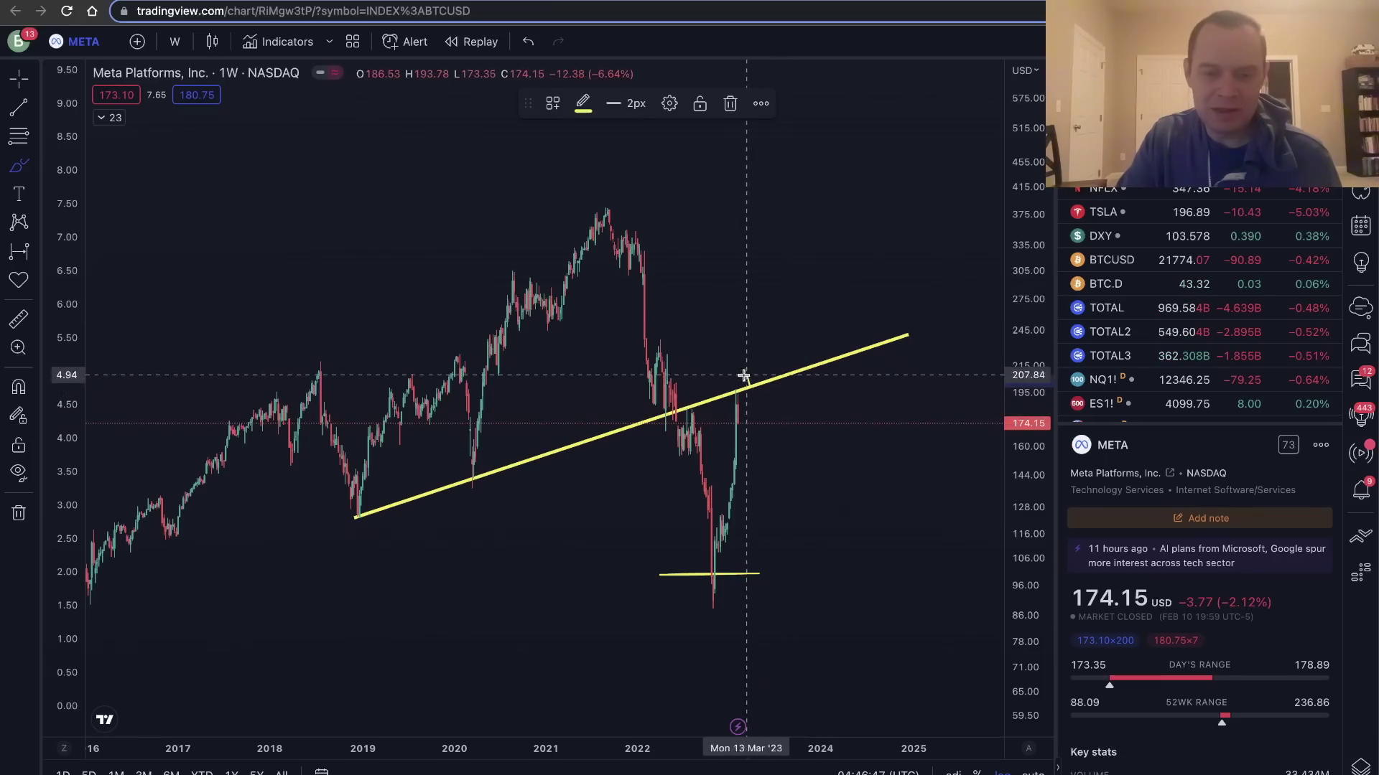
mouse_move(743, 376)
left_mouse_down()
mouse_move(731, 425)
mouse_move(749, 429)
mouse_move(746, 379)
left_mouse_up()
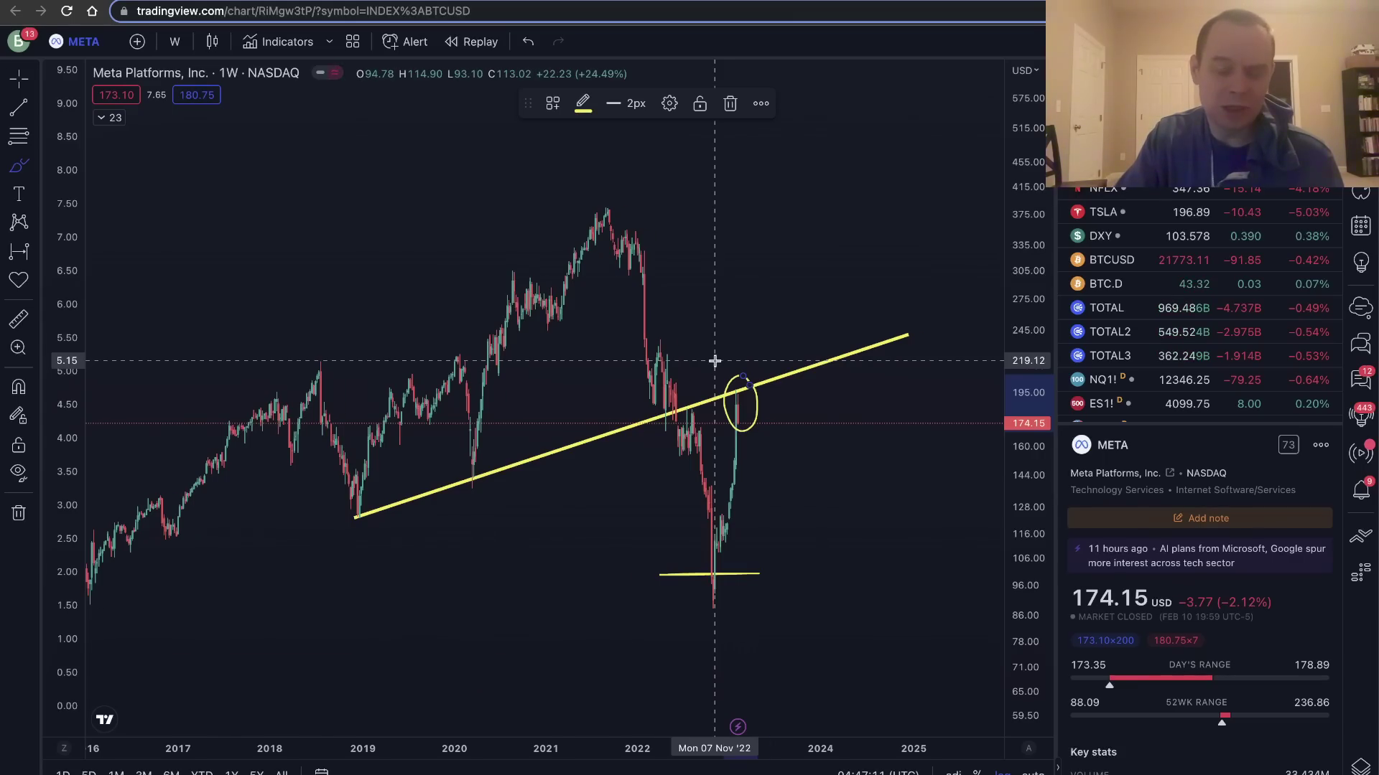
Recentre the Meta chart and delete the ellipse around the latest candles
left_click_drag(715, 361, 807, 474)
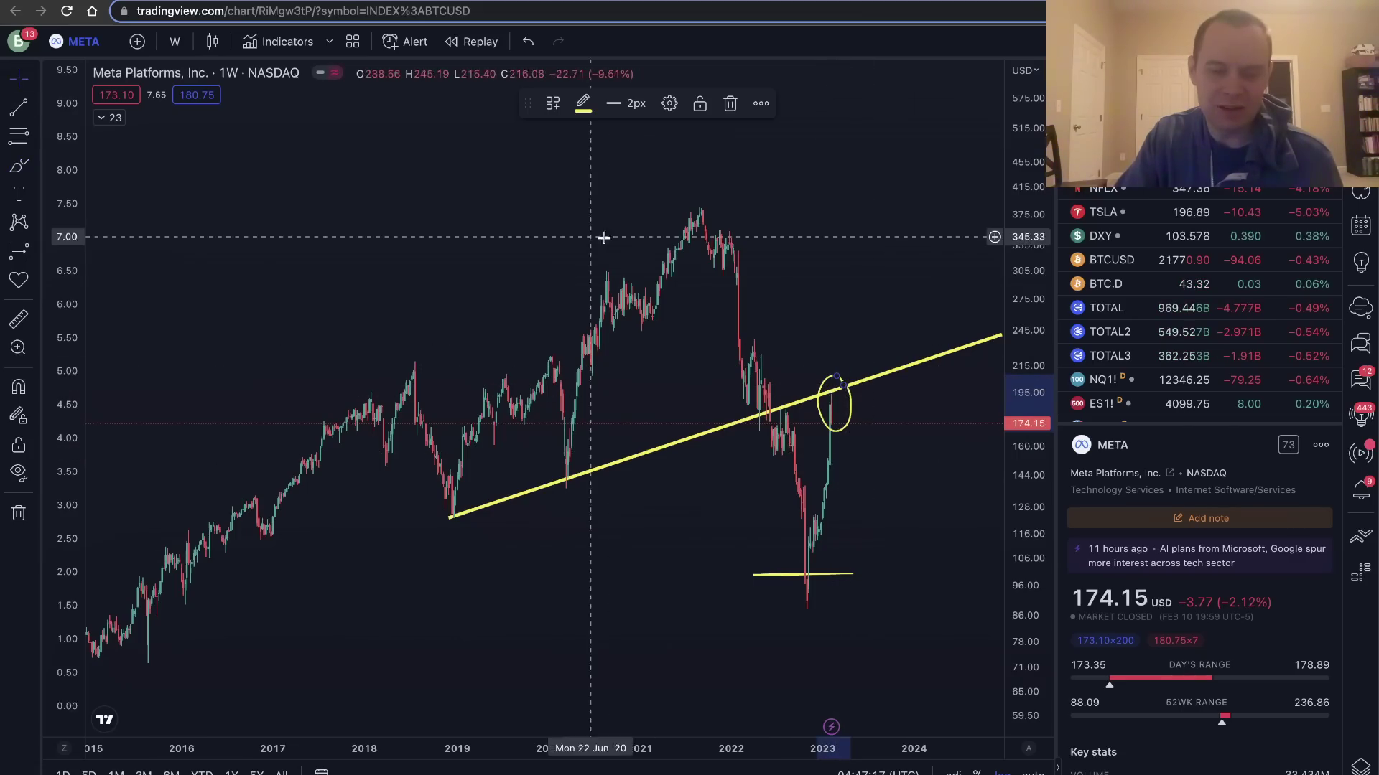
left_click_drag(576, 236, 336, 242)
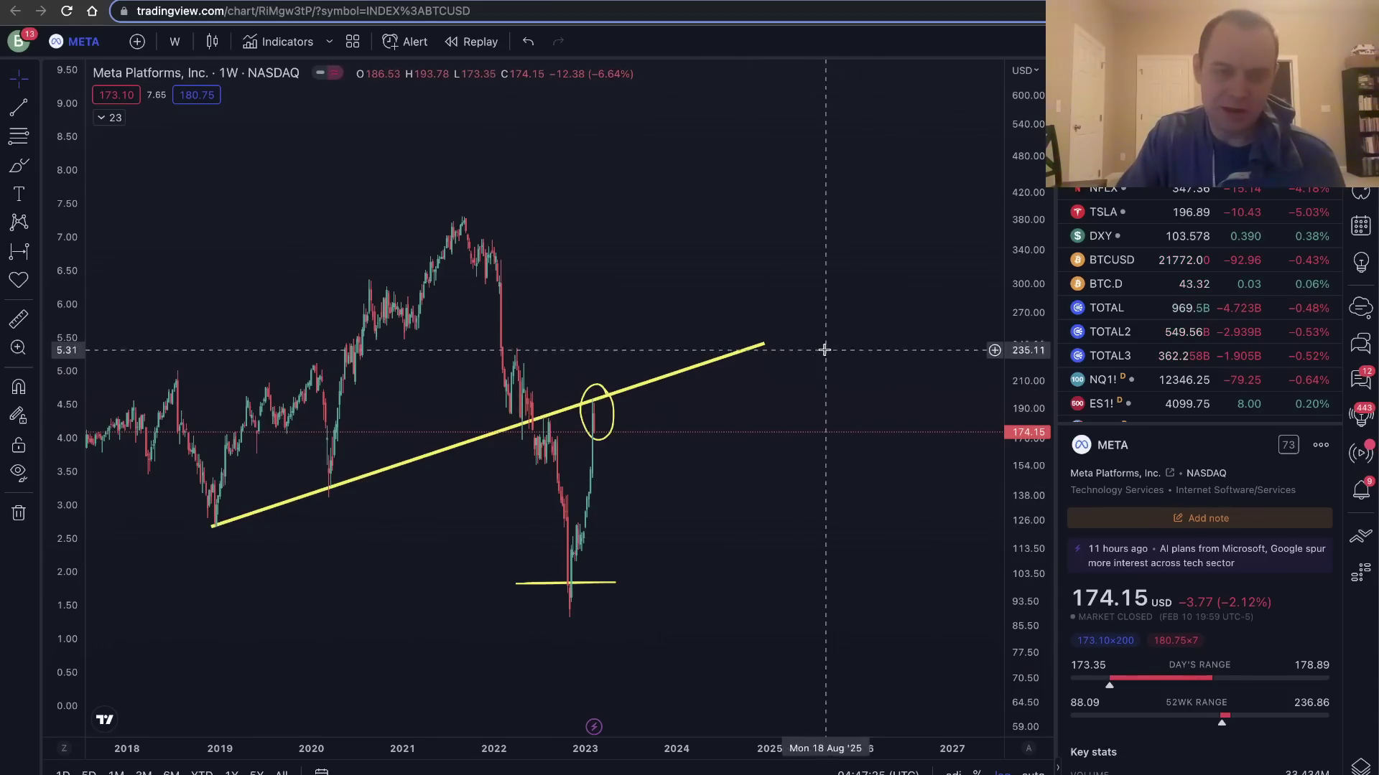
left_click_drag(624, 264, 853, 226)
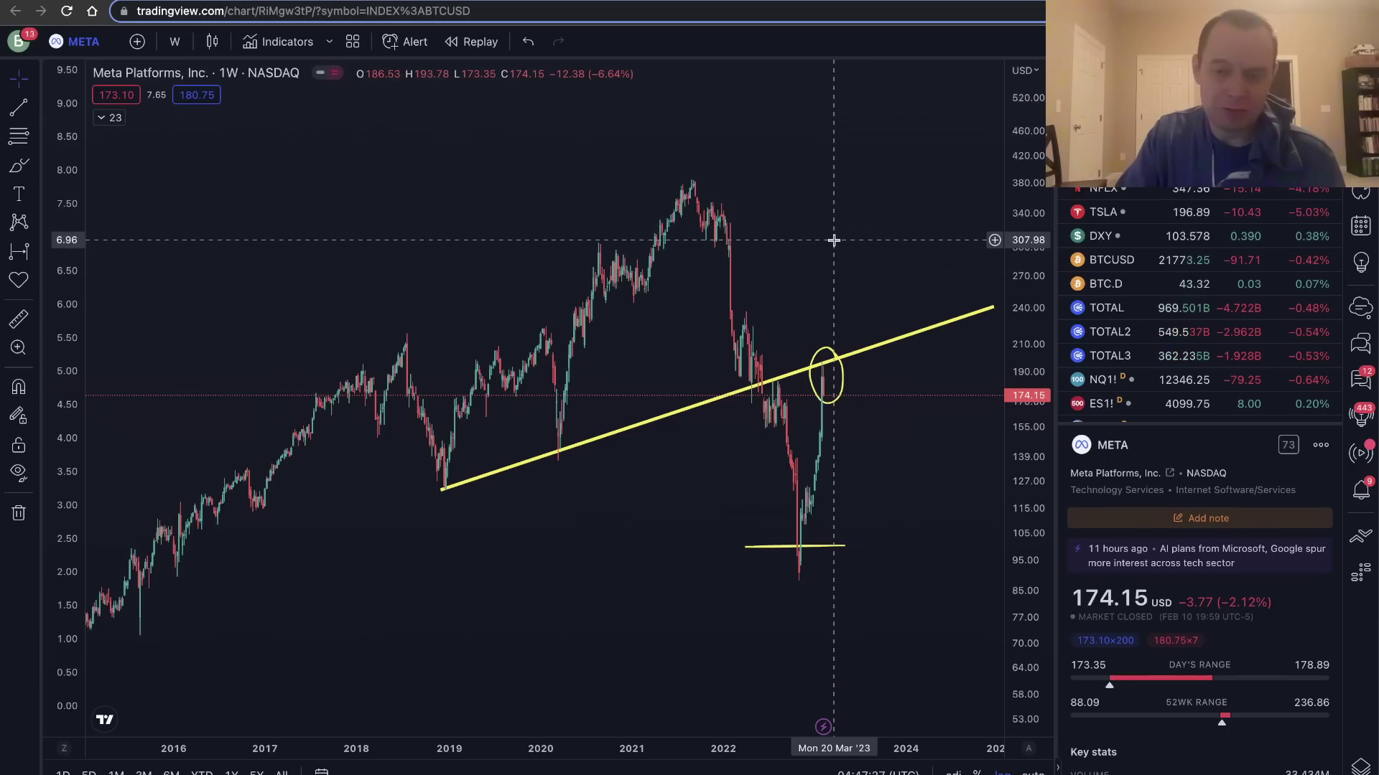
scroll(833, 240, "up", 3)
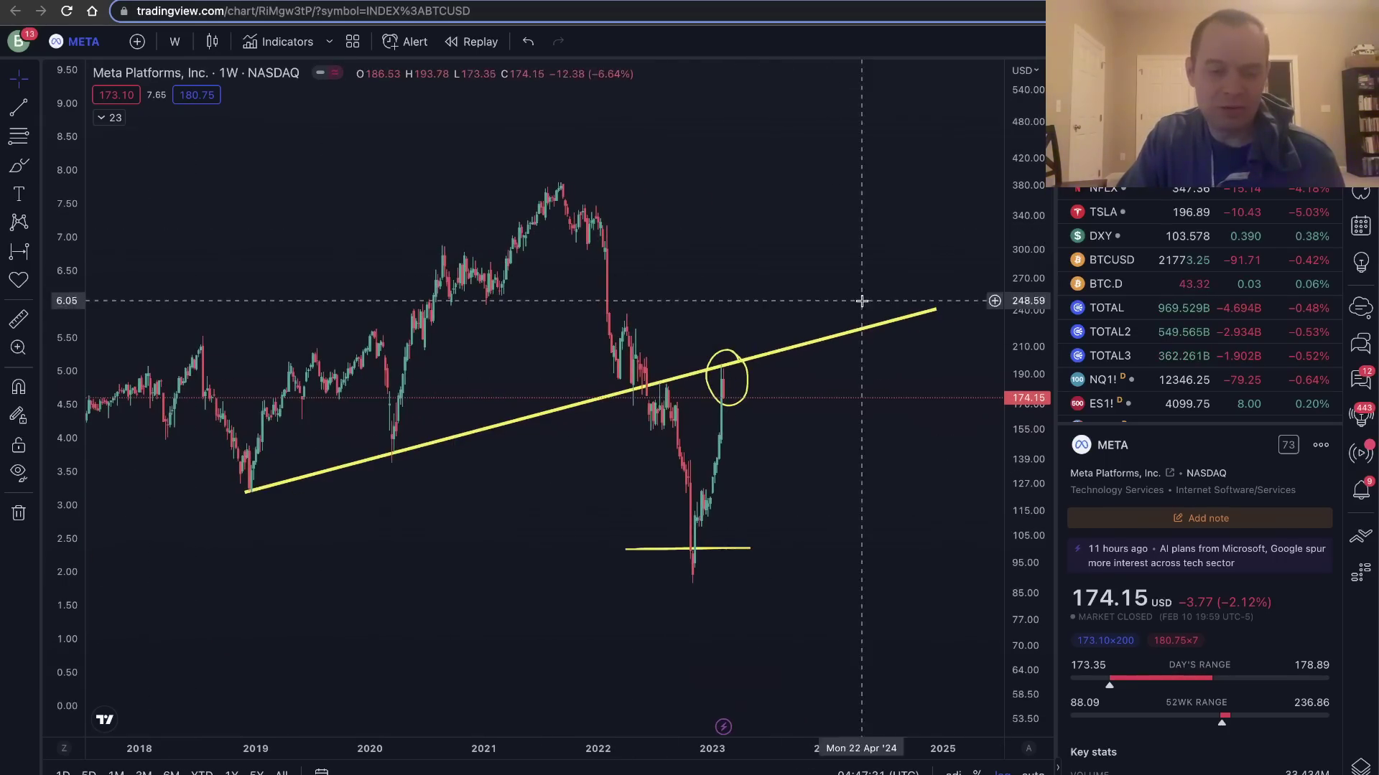
left_click(728, 352)
key("Delete")
Measure Meta's −77.15% drawdown from the 2021 peak to the 2022 low with Date and Price Range
left_click(38, 254)
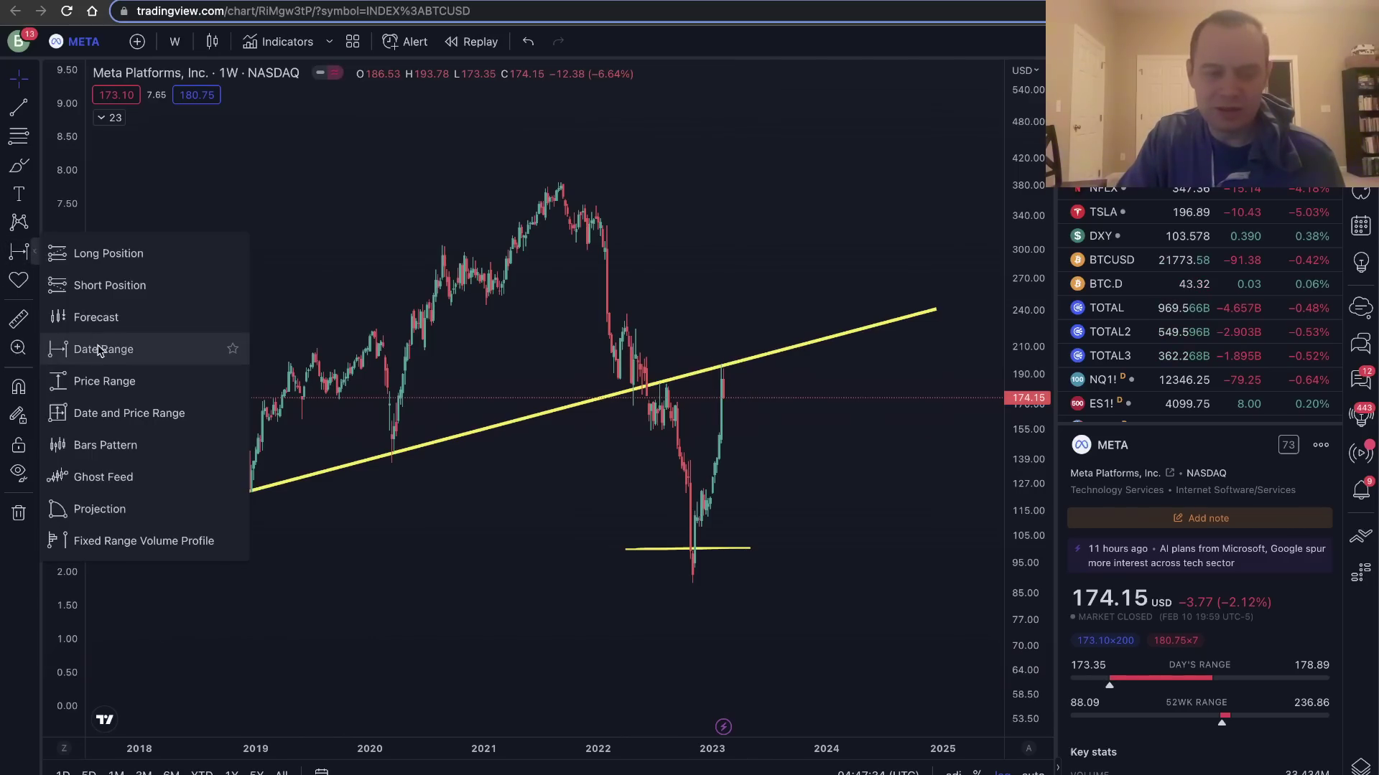
left_click(115, 381)
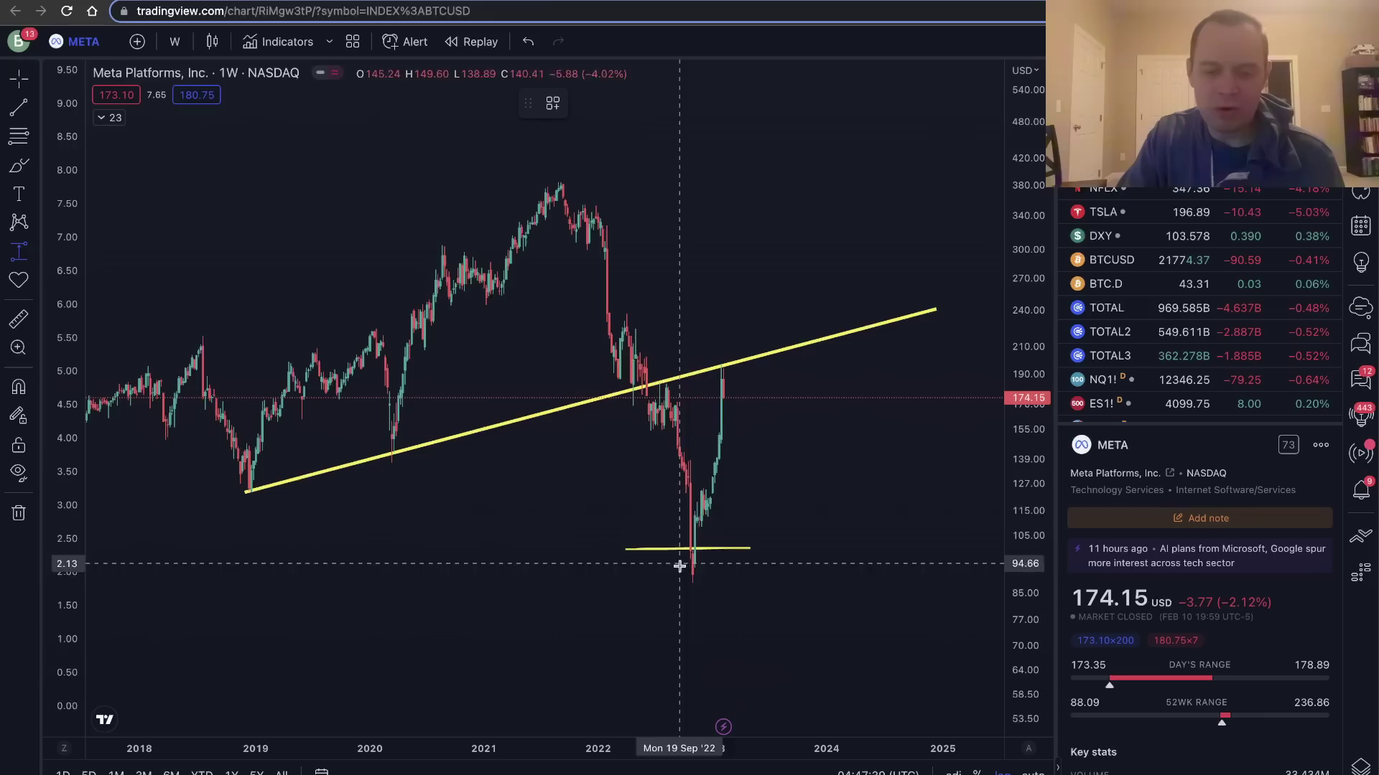
left_click(565, 180)
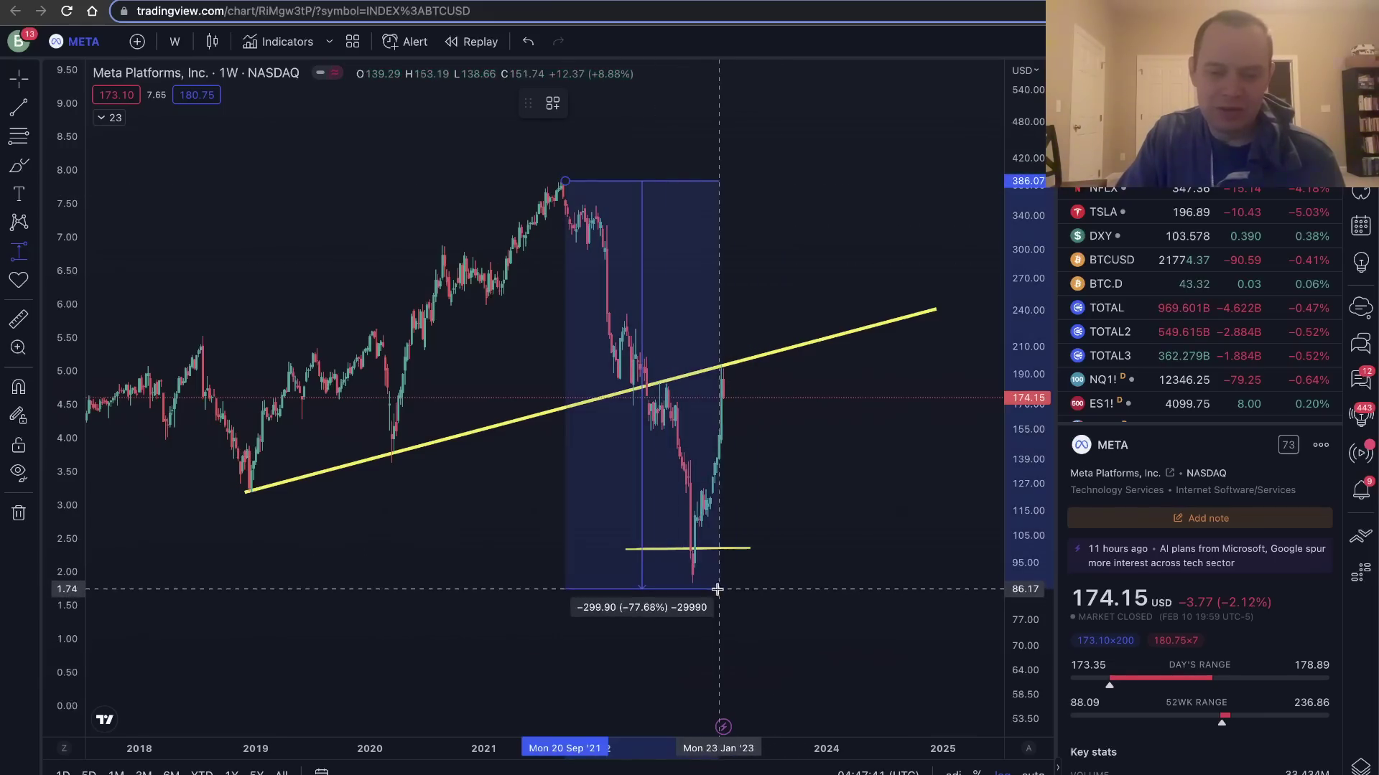
left_click(691, 583)
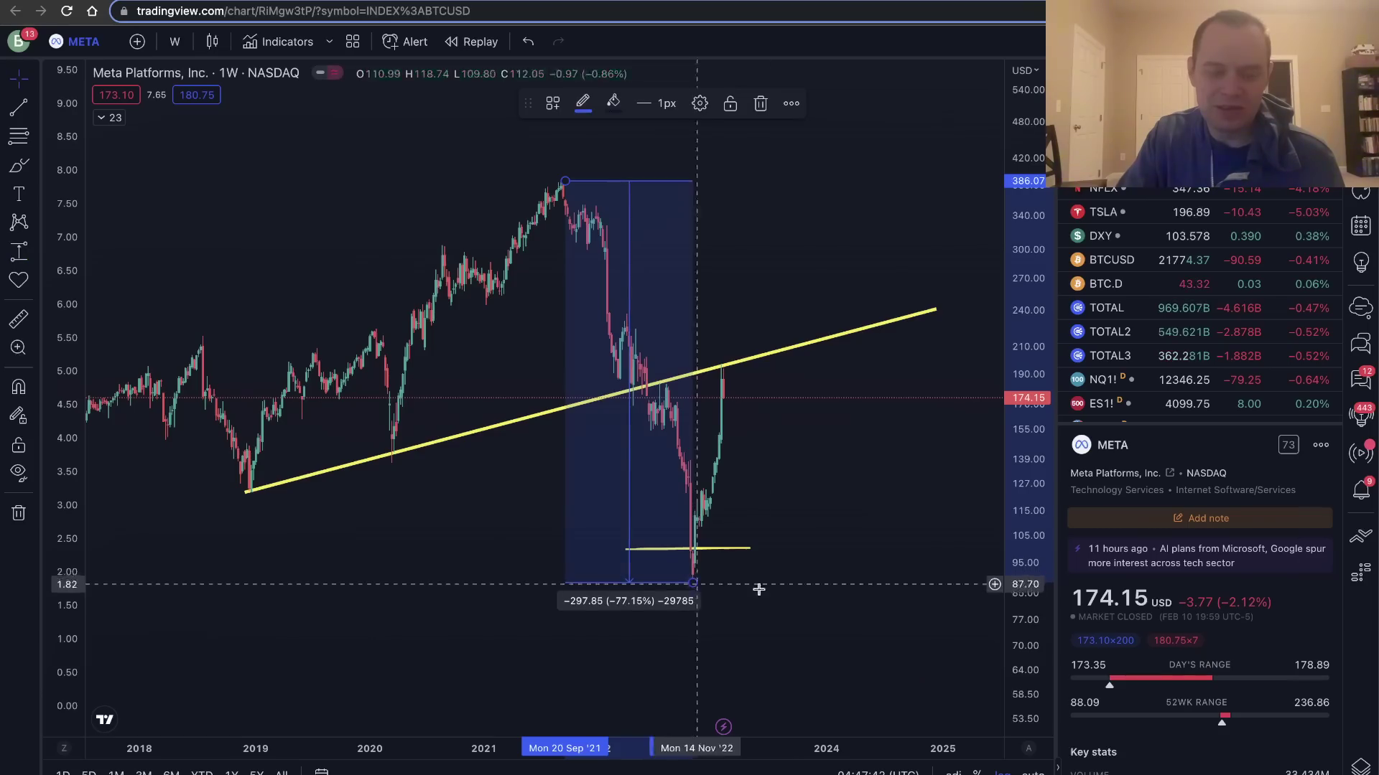
Switch to Netflix and measure its −76.98% drop from the 2021 high to the 2022 low
left_click(1113, 191)
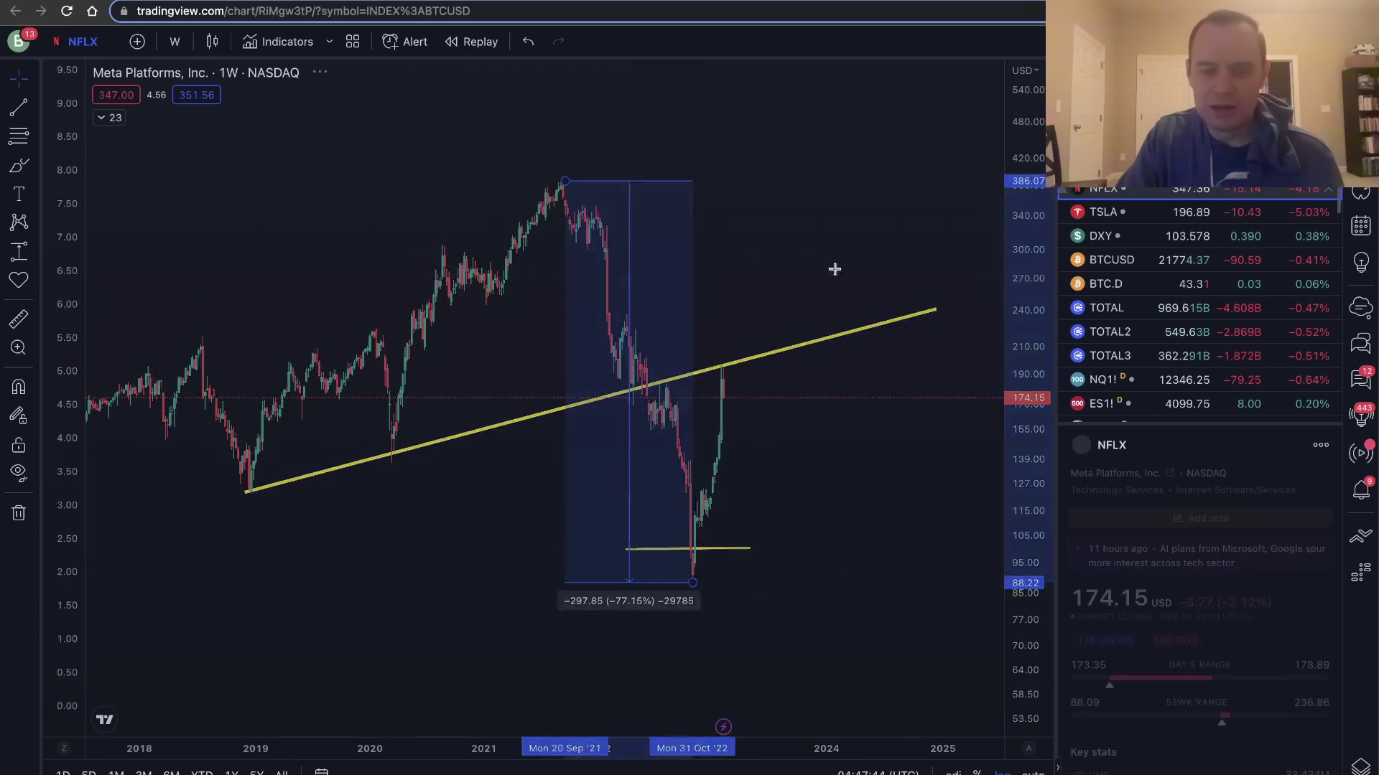
scroll(933, 477, "down", 2)
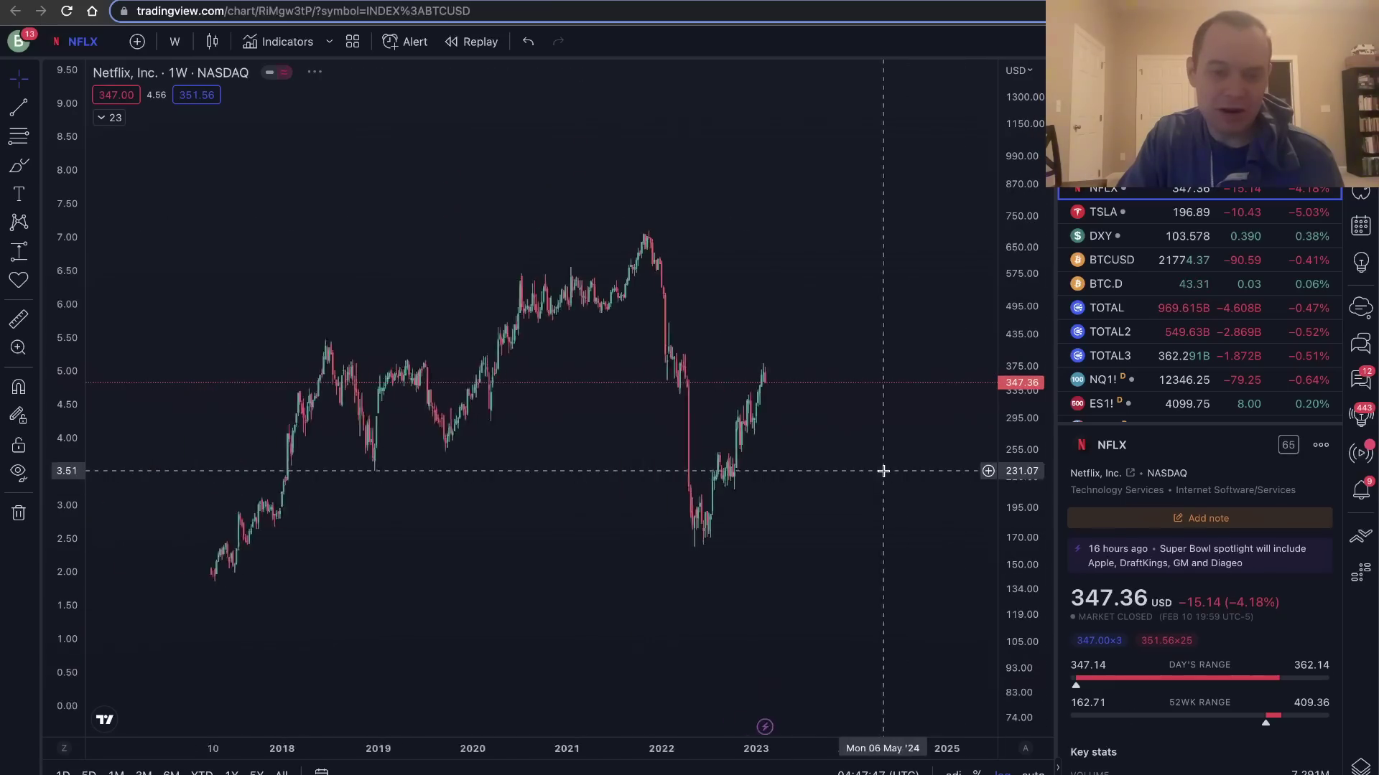
left_click(15, 253)
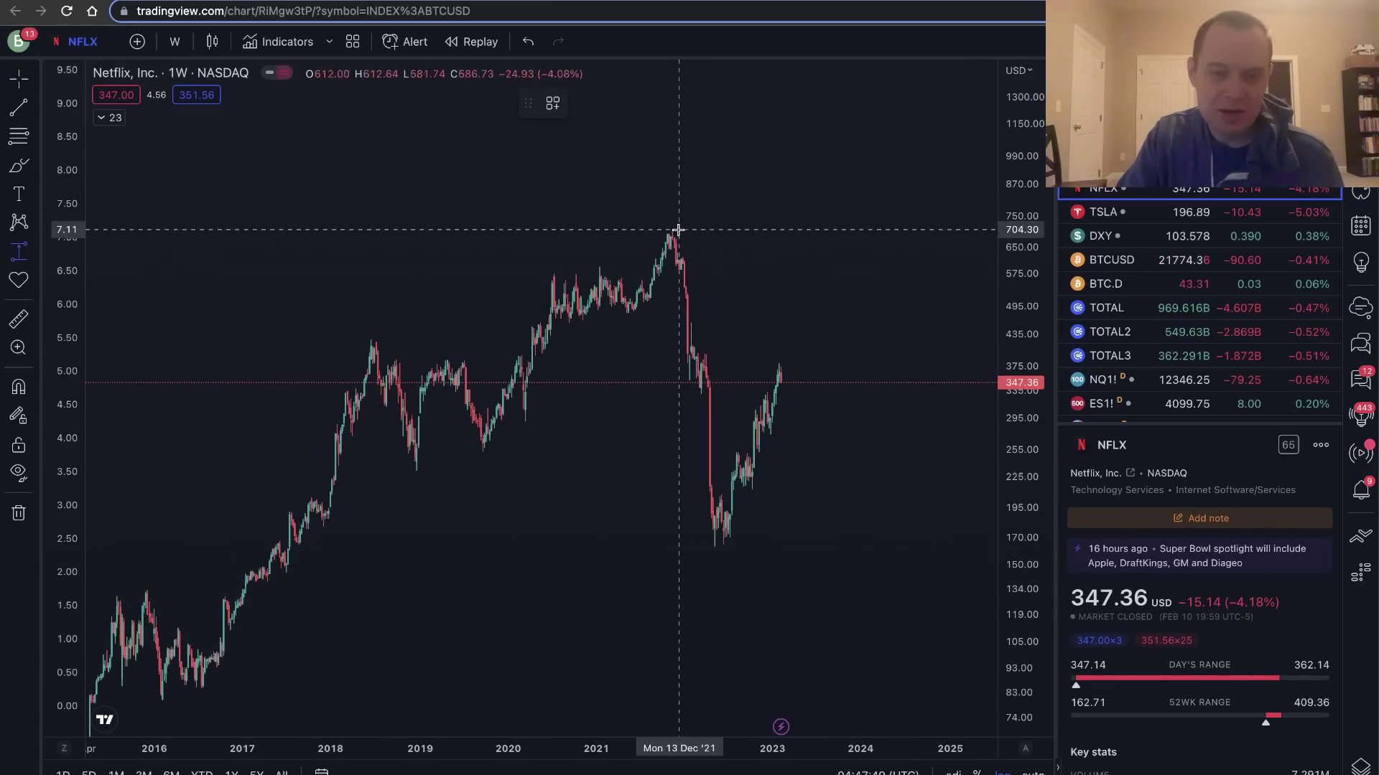
left_click_drag(671, 231, 728, 549)
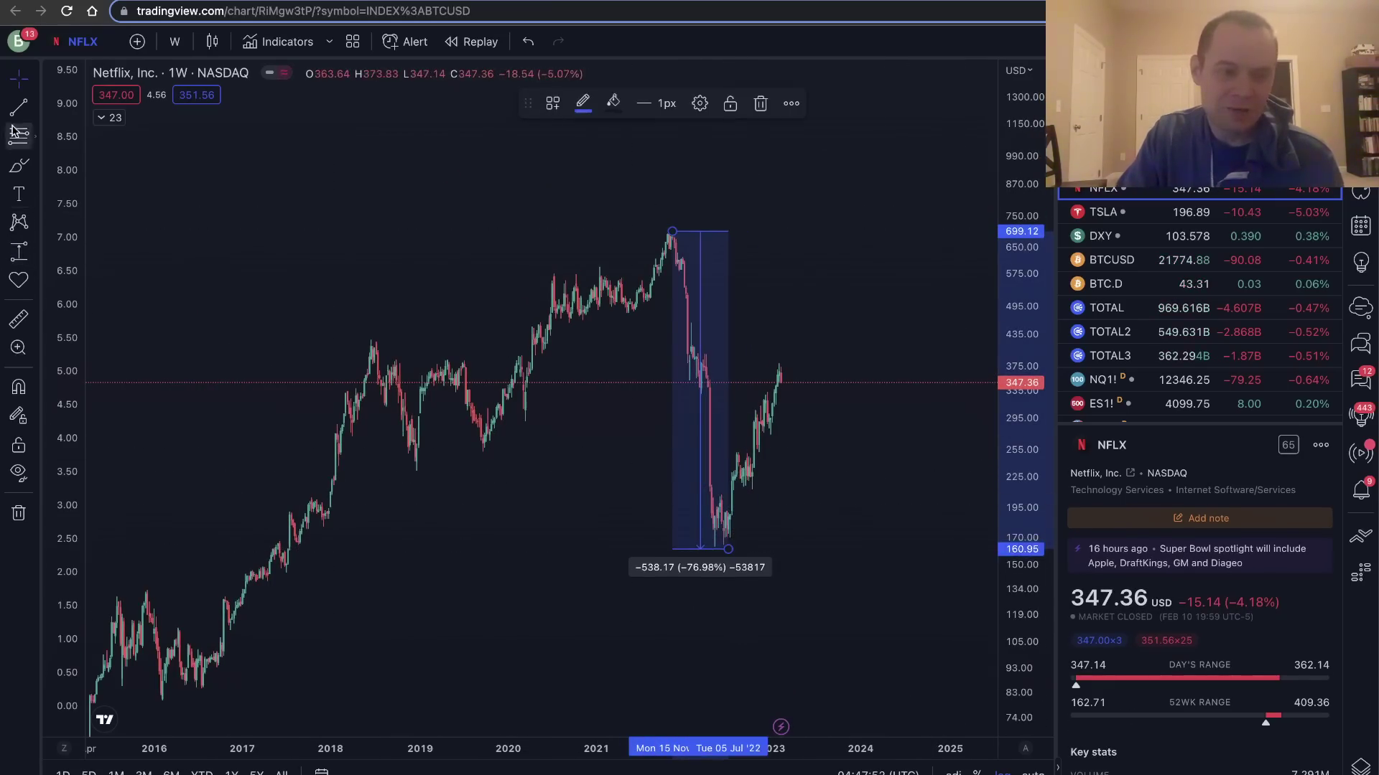
left_click(377, 517)
Draw a rising trendline from the 2017 lows past 2023 and circle its 2019 and 2023 touches
left_click(286, 508)
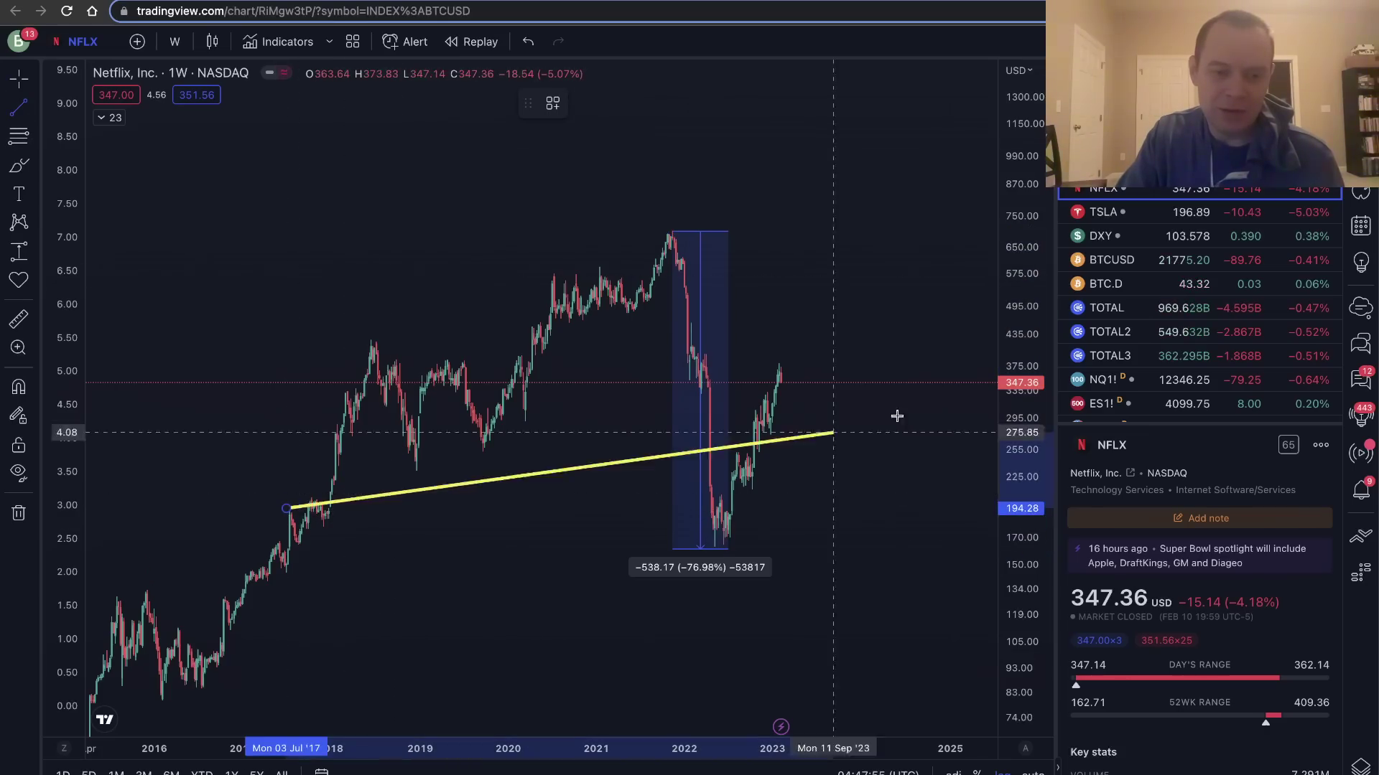
left_click(977, 307)
scroll(747, 299, "right", 3)
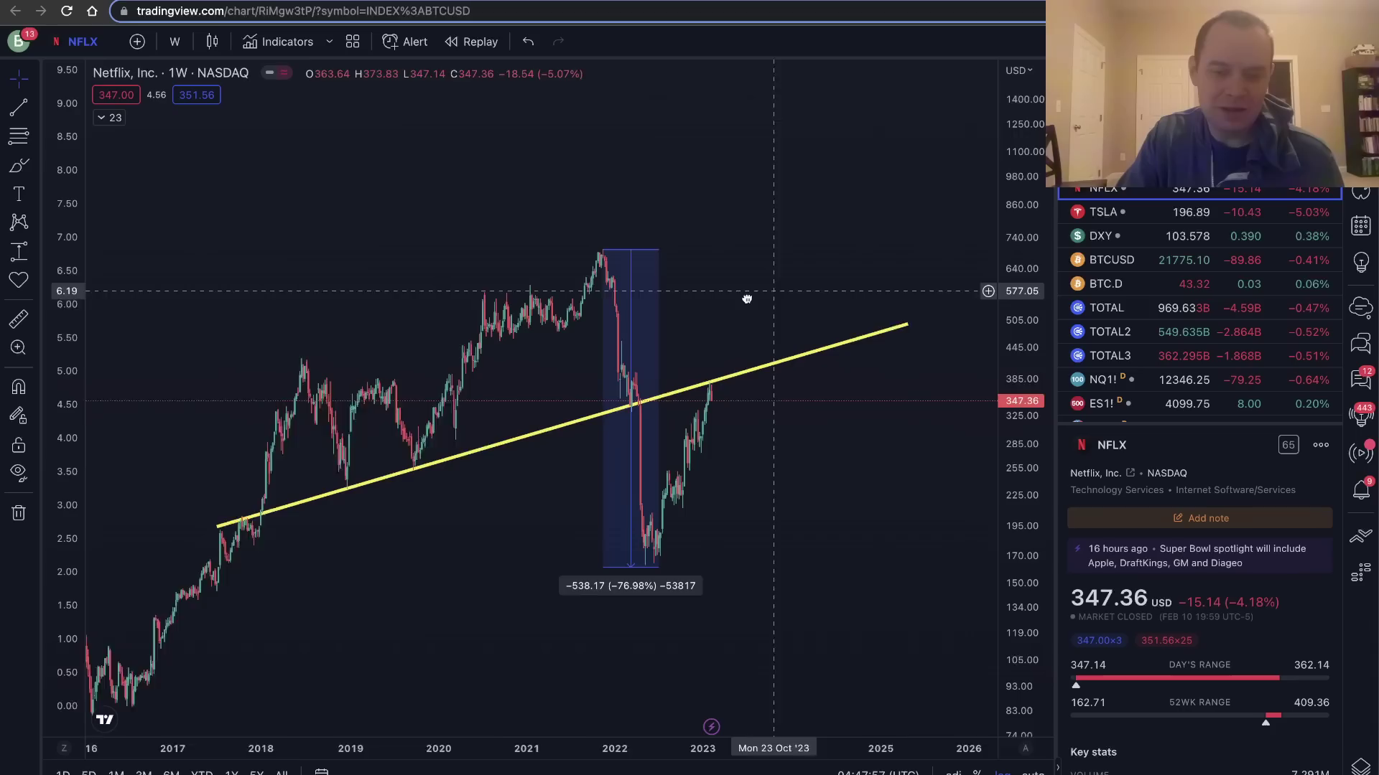
left_click(18, 164)
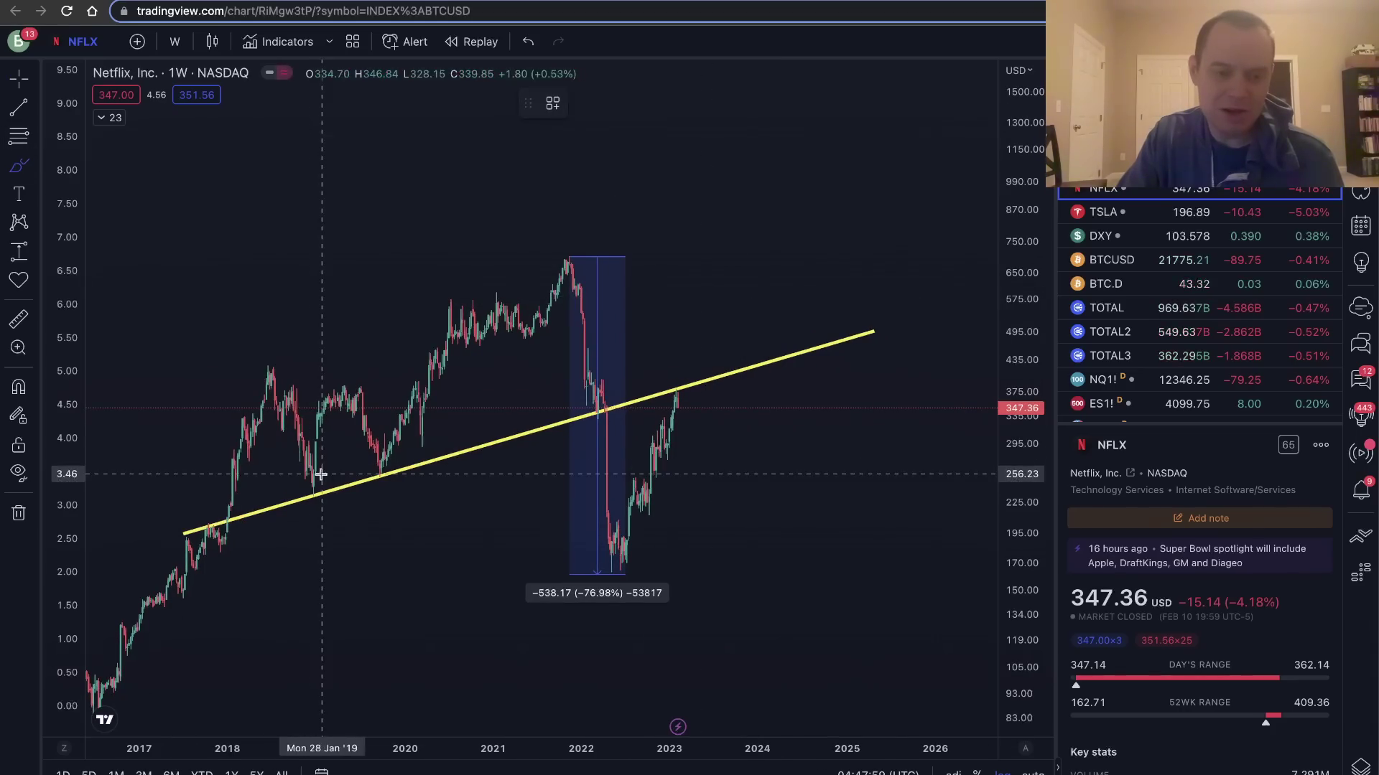
mouse_move(316, 459)
left_mouse_down()
mouse_move(308, 525)
mouse_move(306, 474)
left_mouse_up()
mouse_move(417, 468)
left_mouse_down()
mouse_move(396, 441)
mouse_move(378, 510)
mouse_move(412, 460)
left_mouse_up()
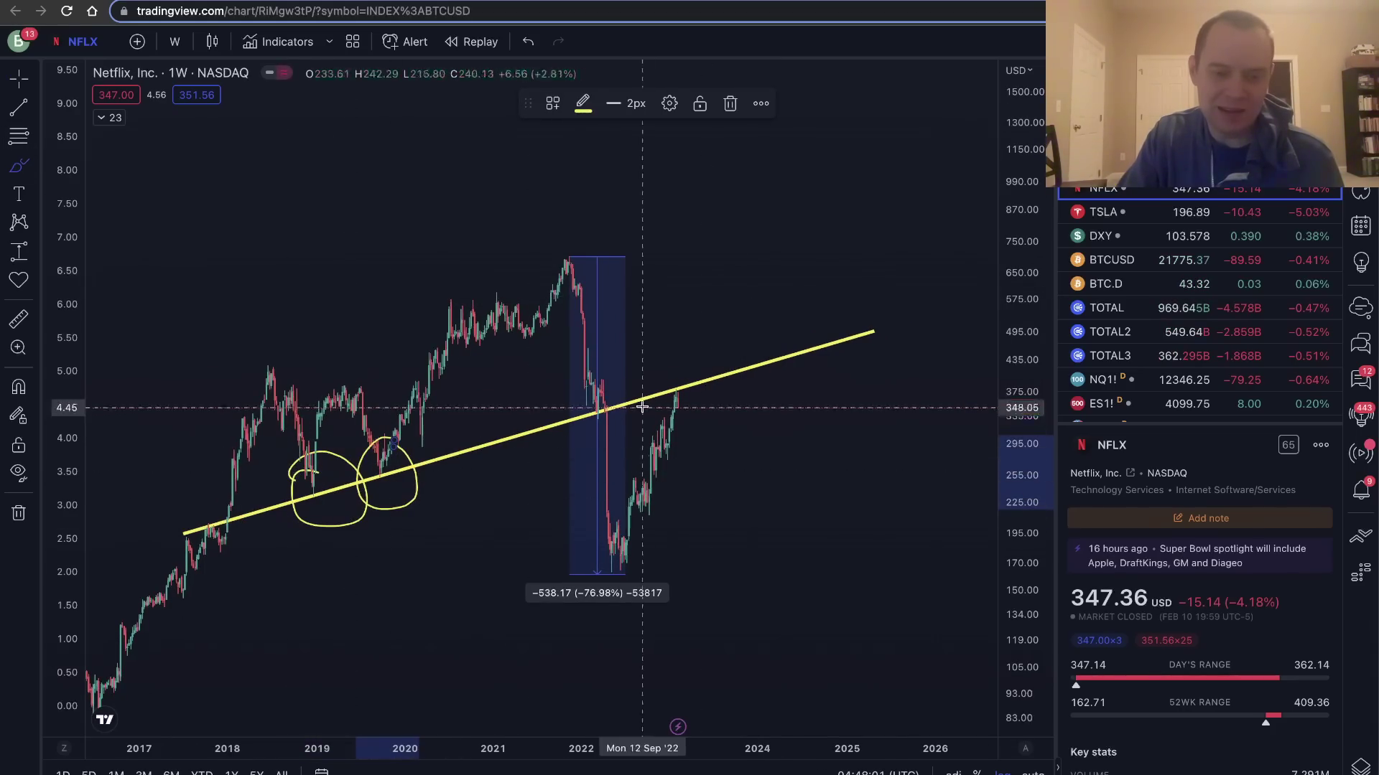
mouse_move(639, 374)
left_mouse_down()
mouse_move(690, 392)
mouse_move(650, 424)
left_mouse_up()
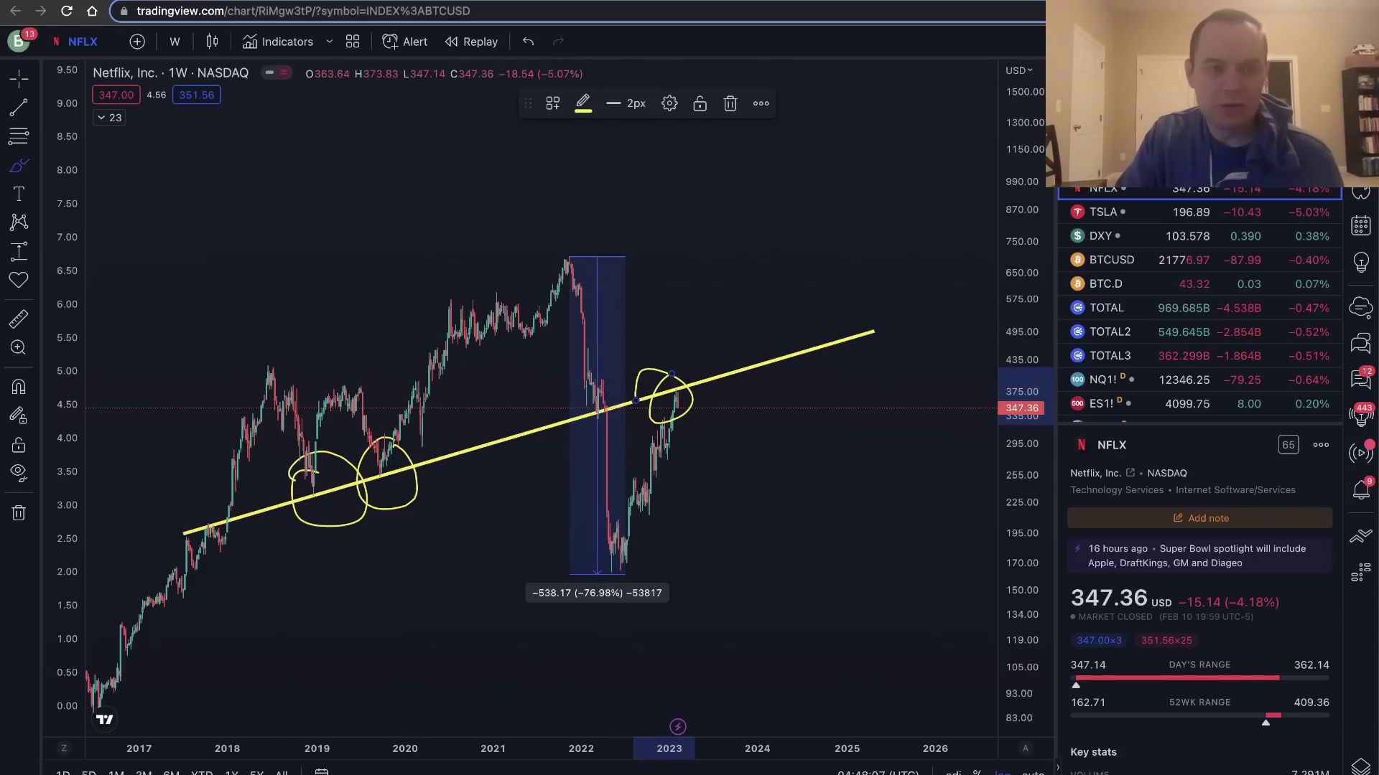
key("ctrl+Tab")
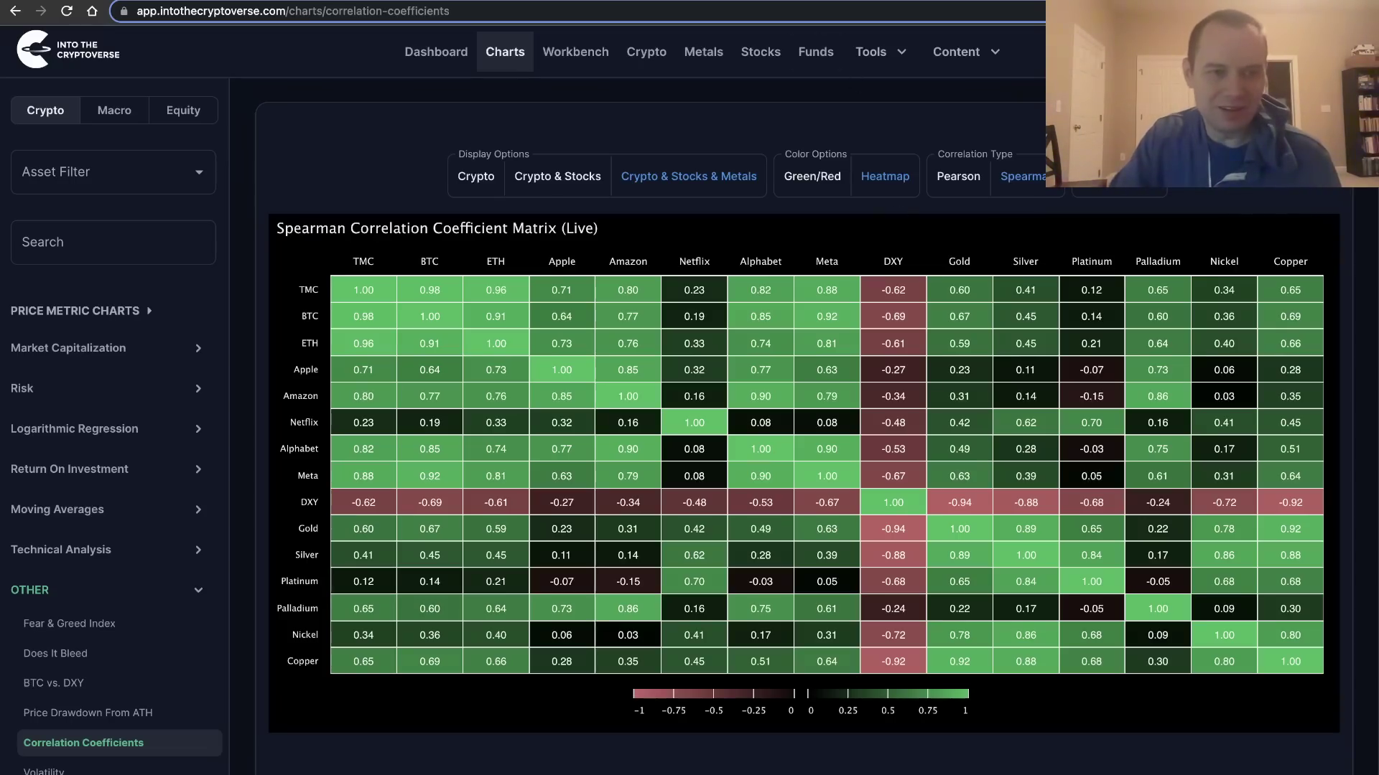
Flip between the Netflix chart and the Correlation Coefficients page, ending on the Netflix chart
key("ctrl+Tab")
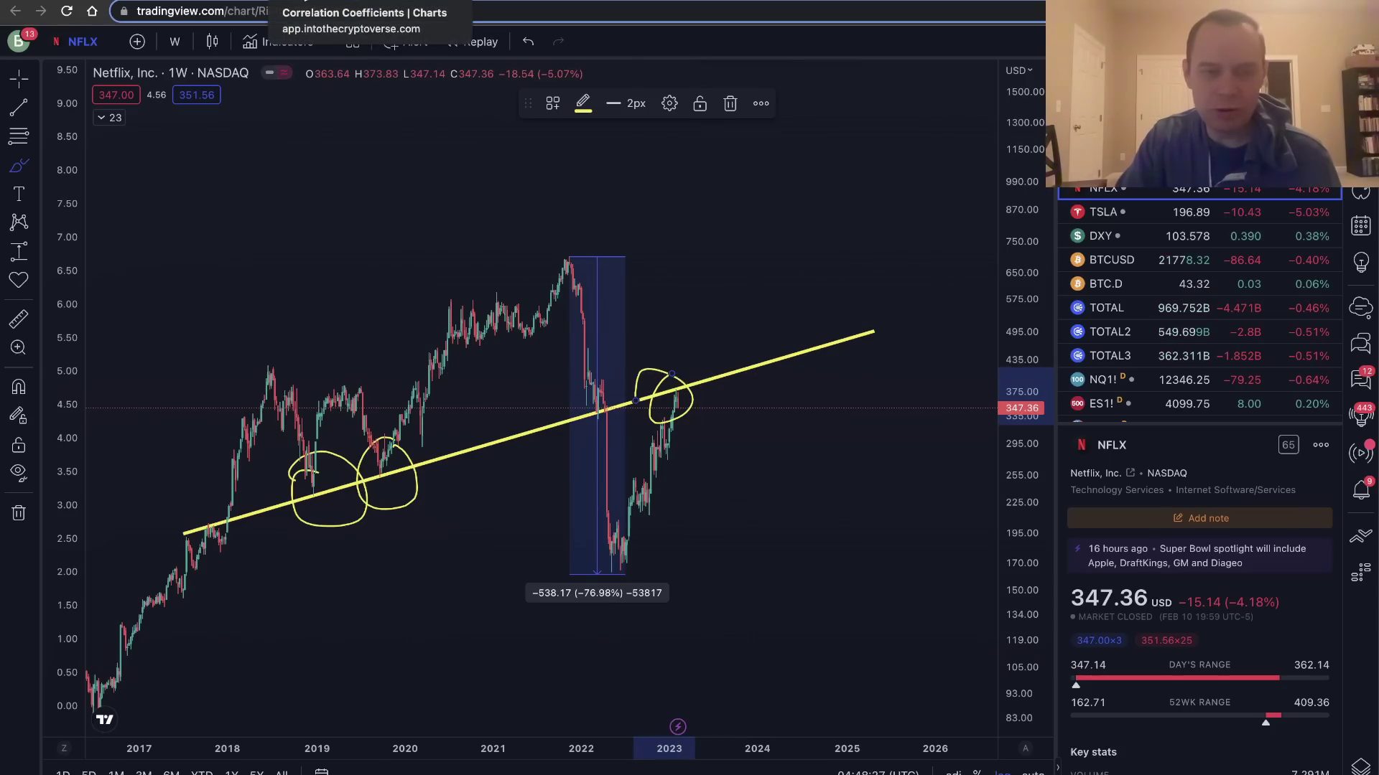
left_click(364, 2)
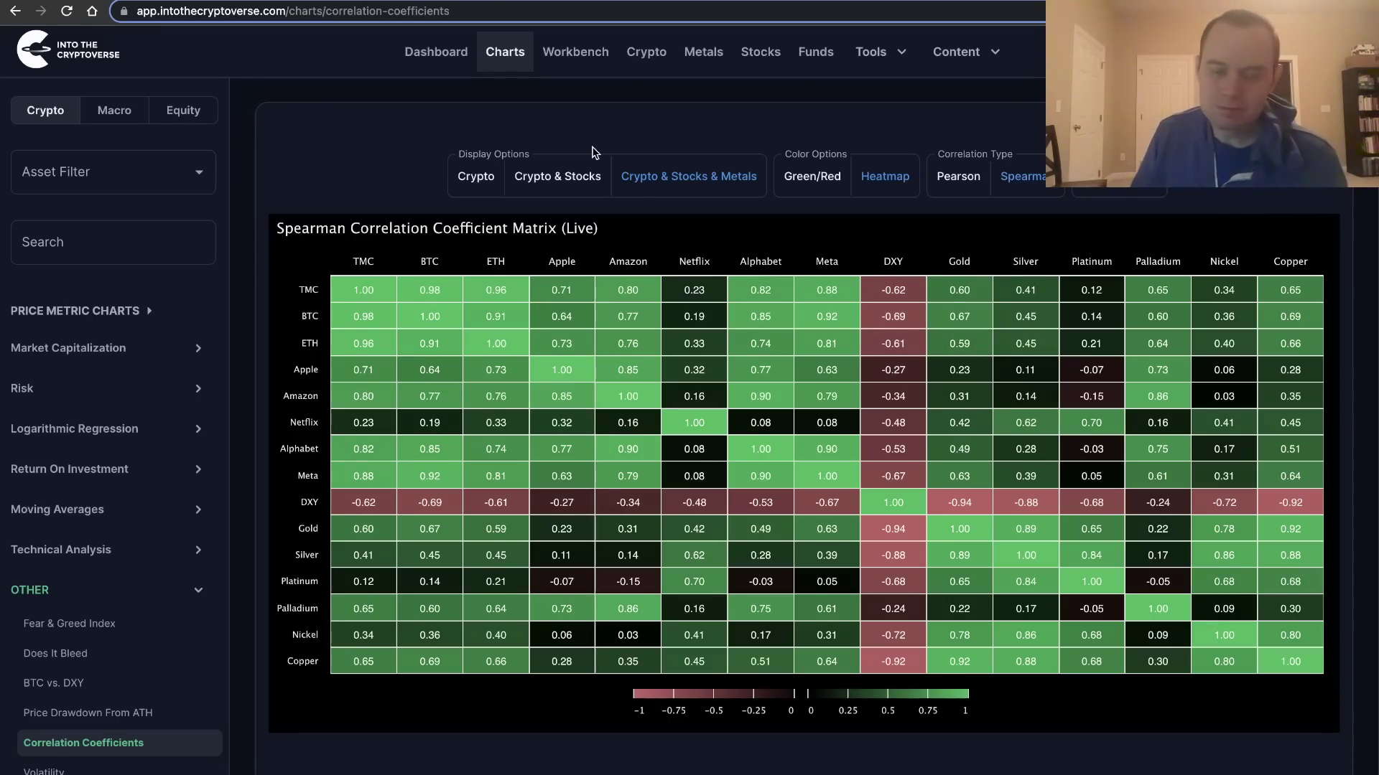
scroll(593, 152, "up", 1)
key("ctrl+shift+Tab")
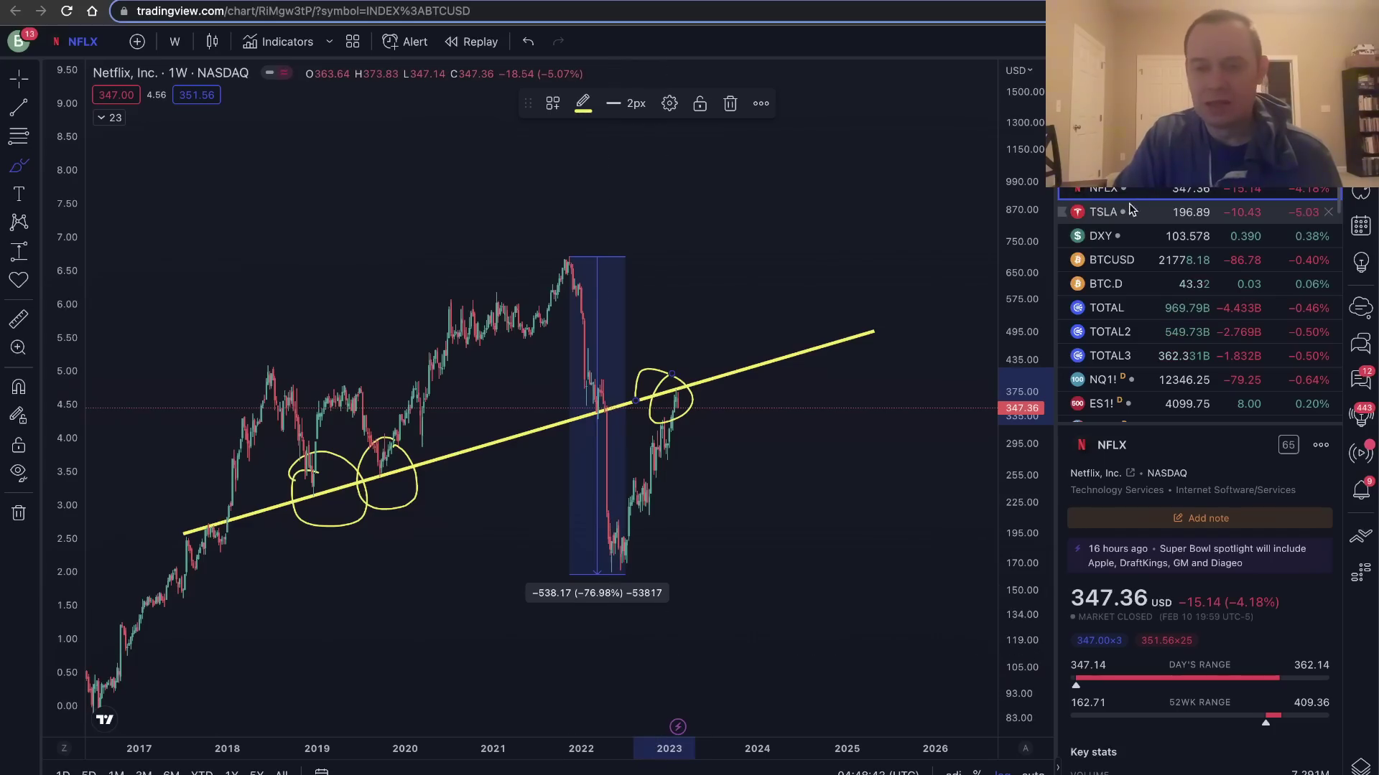
Switch from Meta to the Bitcoin chart and delete the stray freehand curve
left_click(1105, 165)
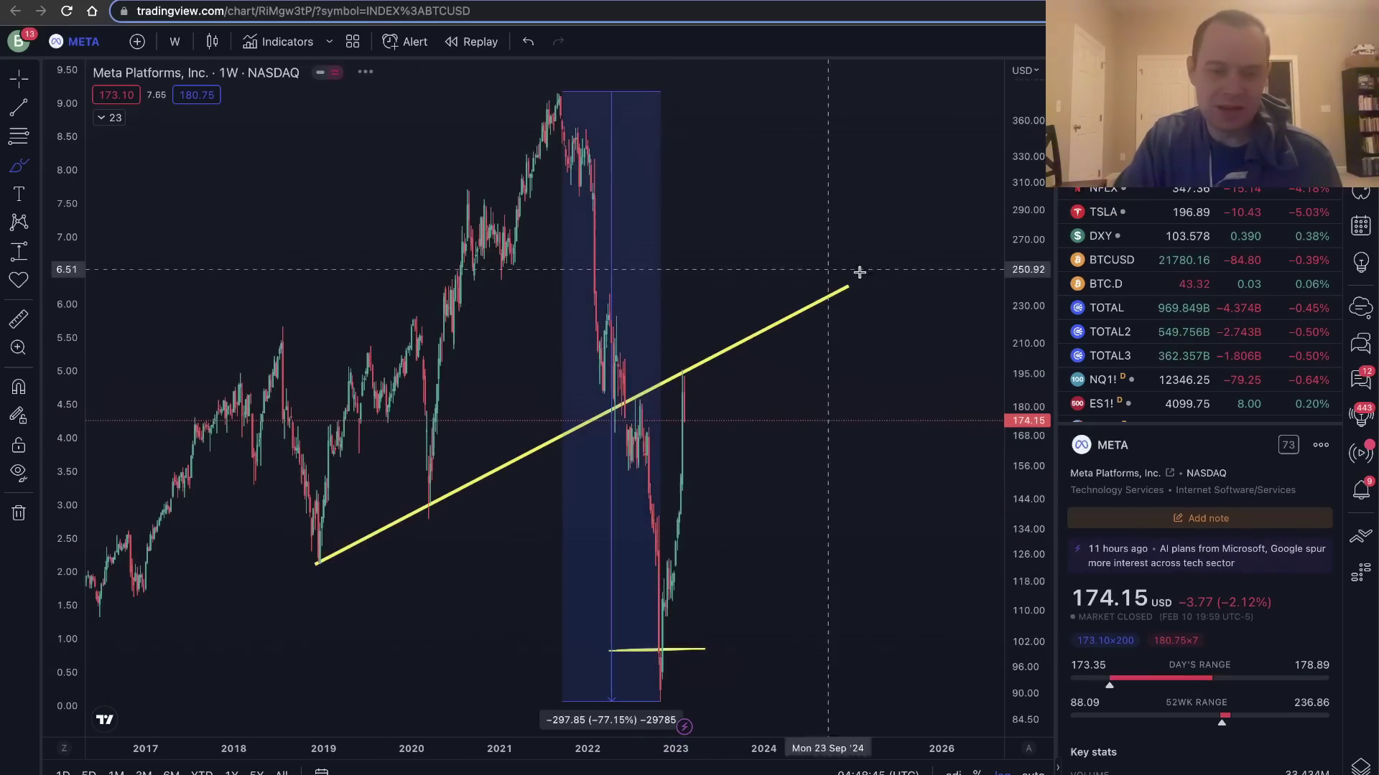
left_click_drag(1012, 216, 693, 529)
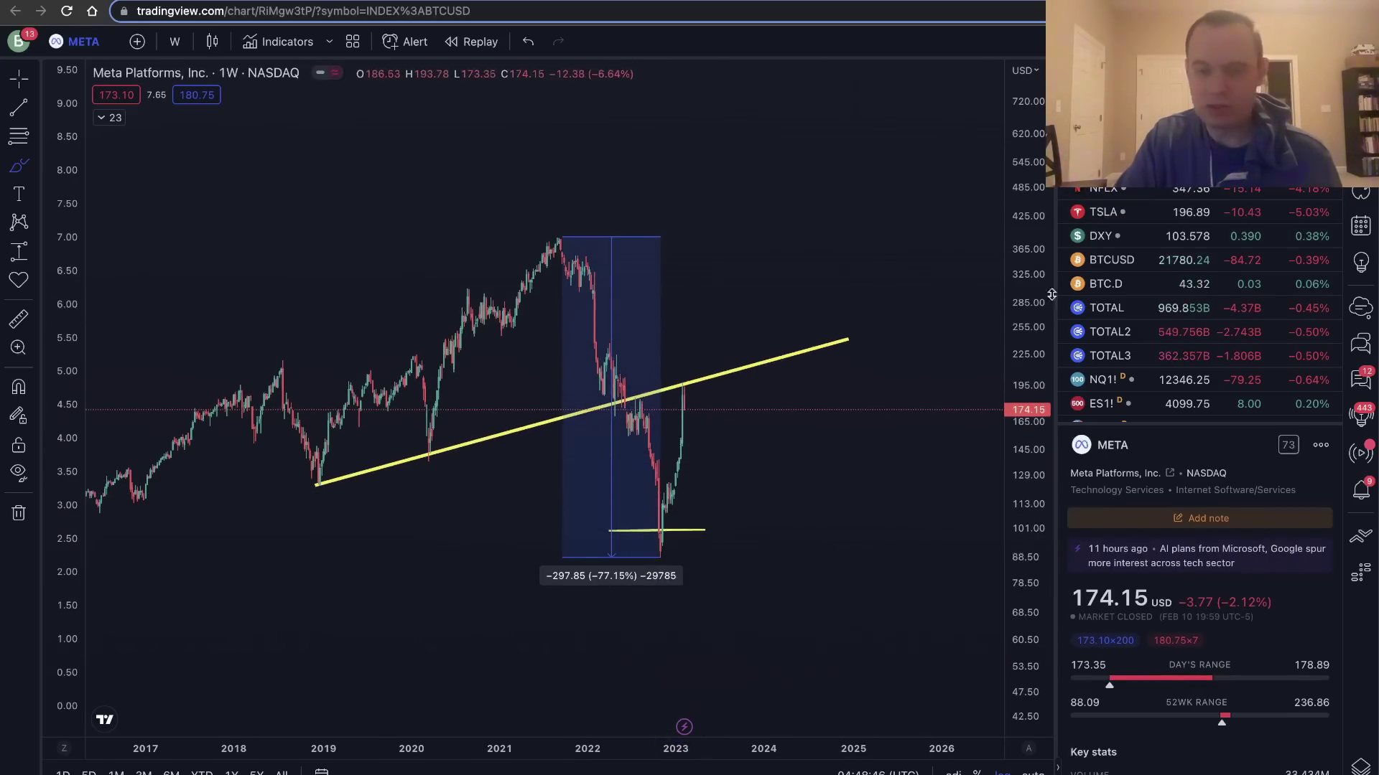
left_click(1124, 269)
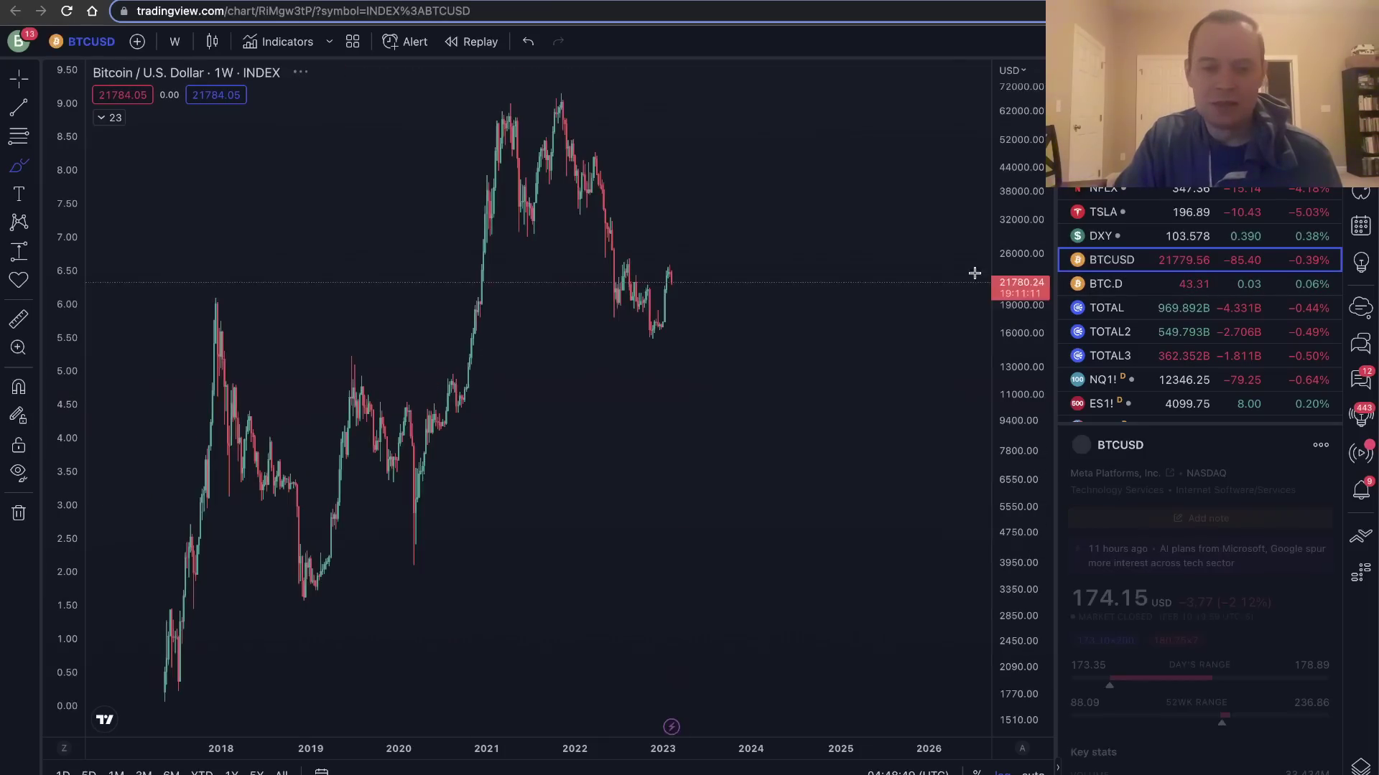
mouse_move(499, 378)
left_mouse_down()
mouse_move(656, 386)
mouse_move(716, 407)
left_mouse_up()
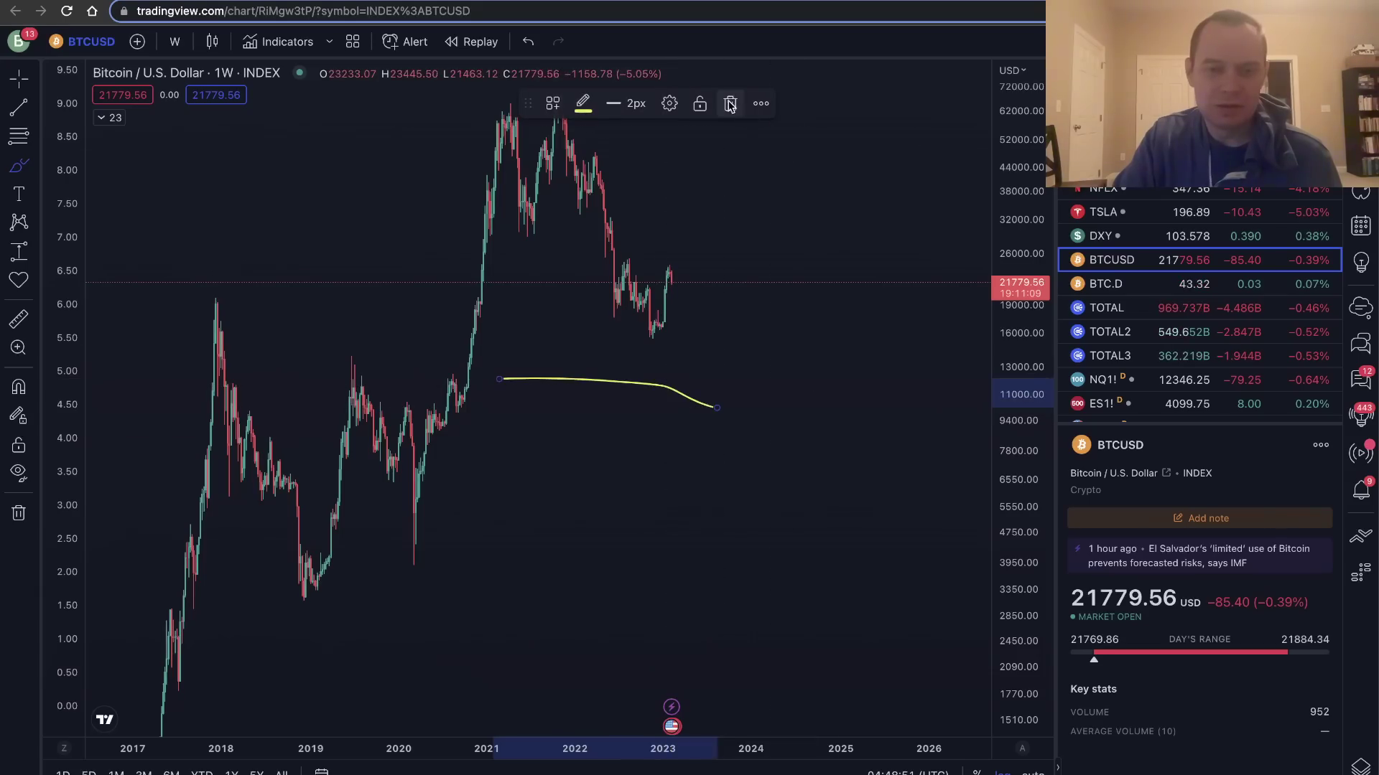
key("Delete")
Measure Bitcoin's −77.53% drawdown from the late-2021 peak to the 2022 low
left_click_drag(1031, 230, 1032, 258)
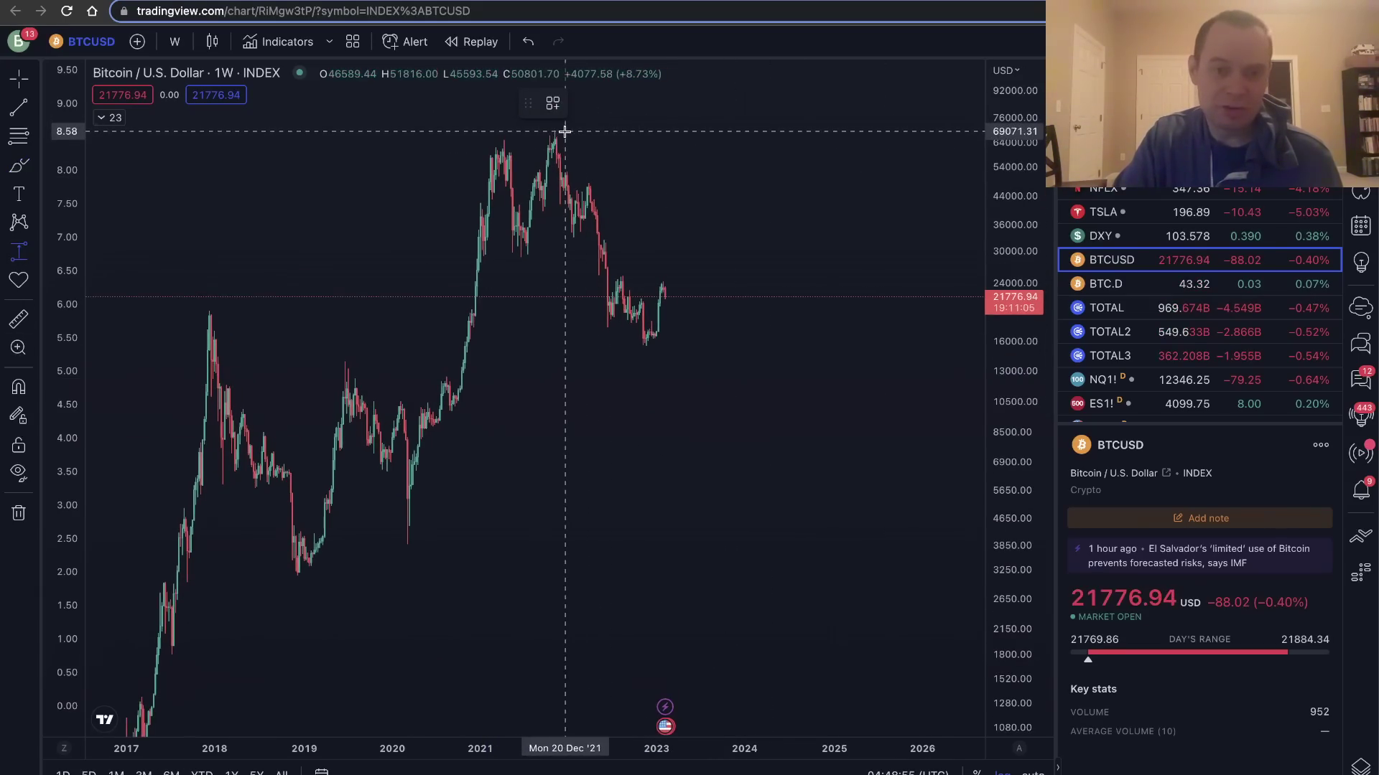
mouse_move(564, 132)
left_mouse_down()
mouse_move(683, 320)
mouse_move(668, 350)
left_mouse_up()
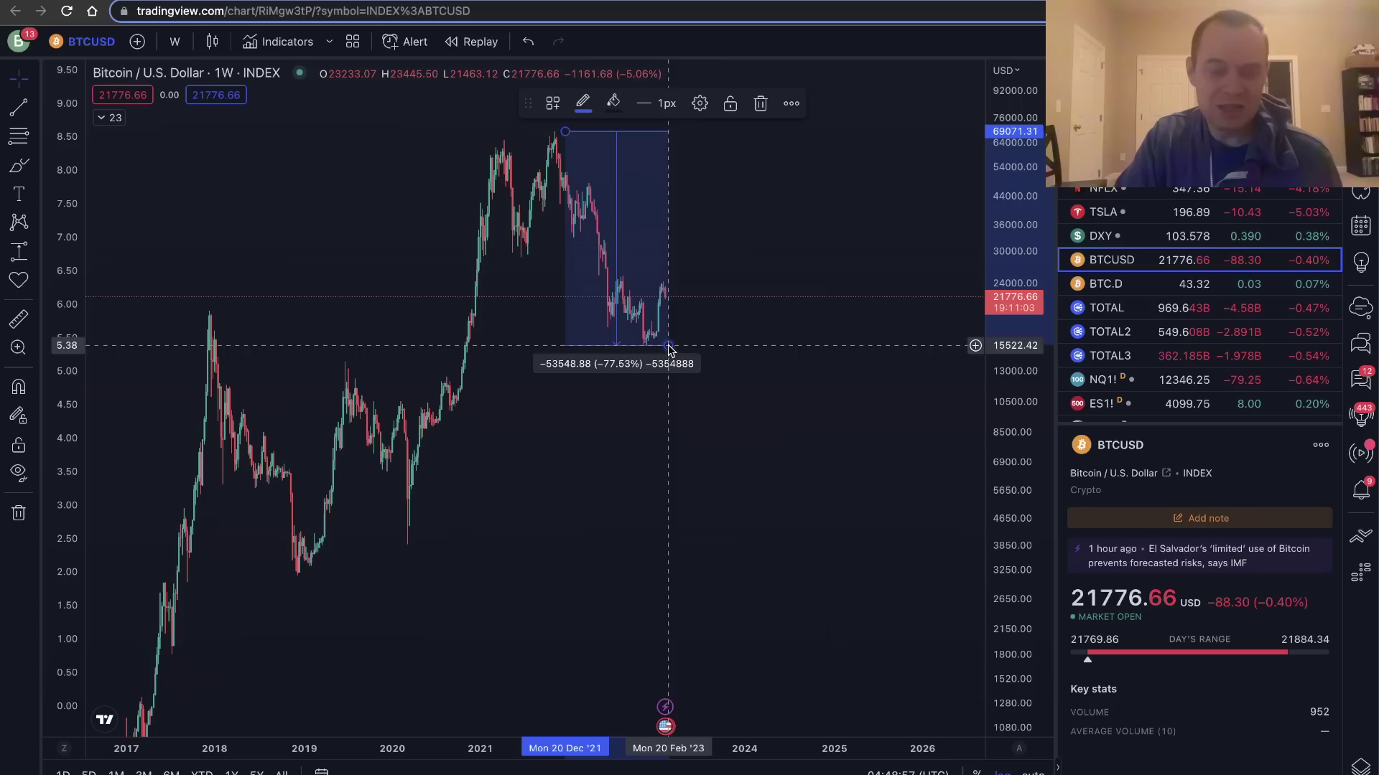
left_click_drag(242, 287, 434, 285)
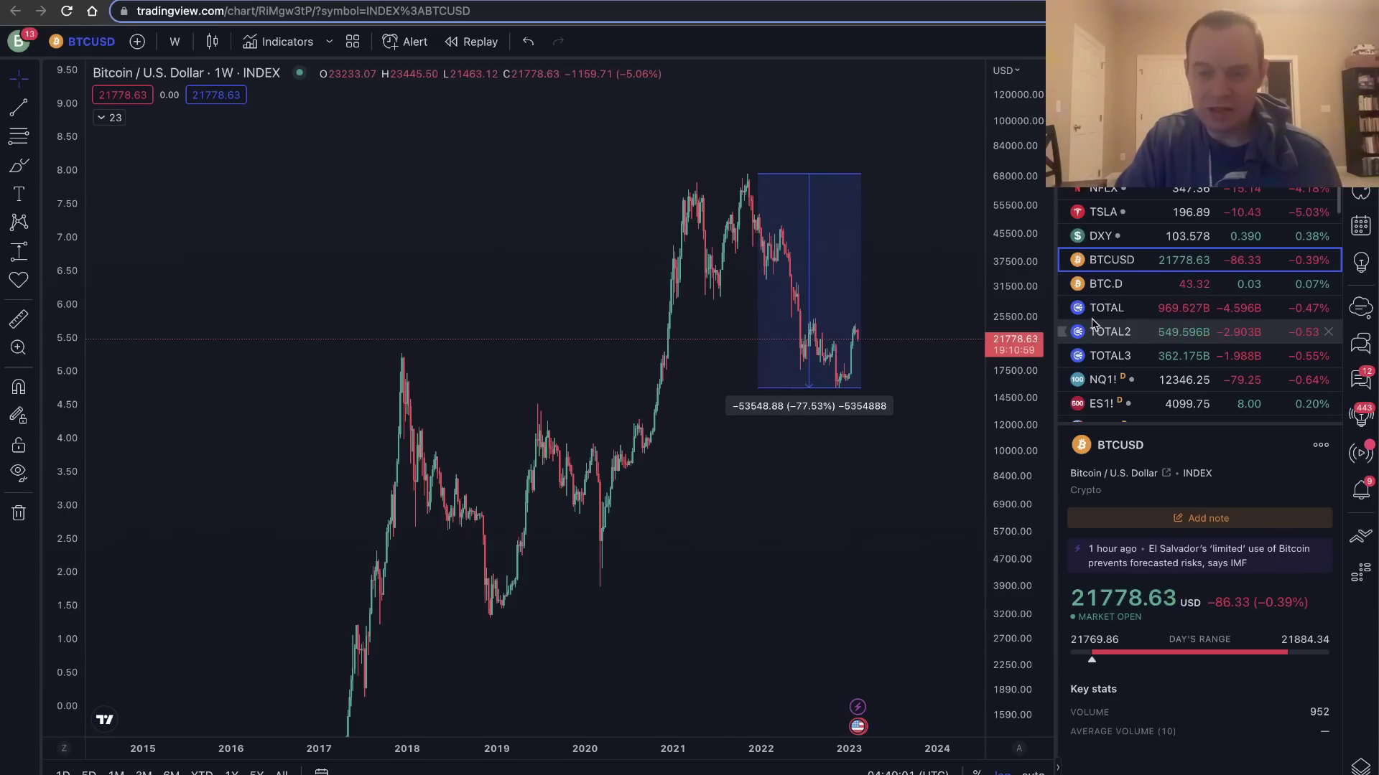
scroll(1134, 210, "up", 5)
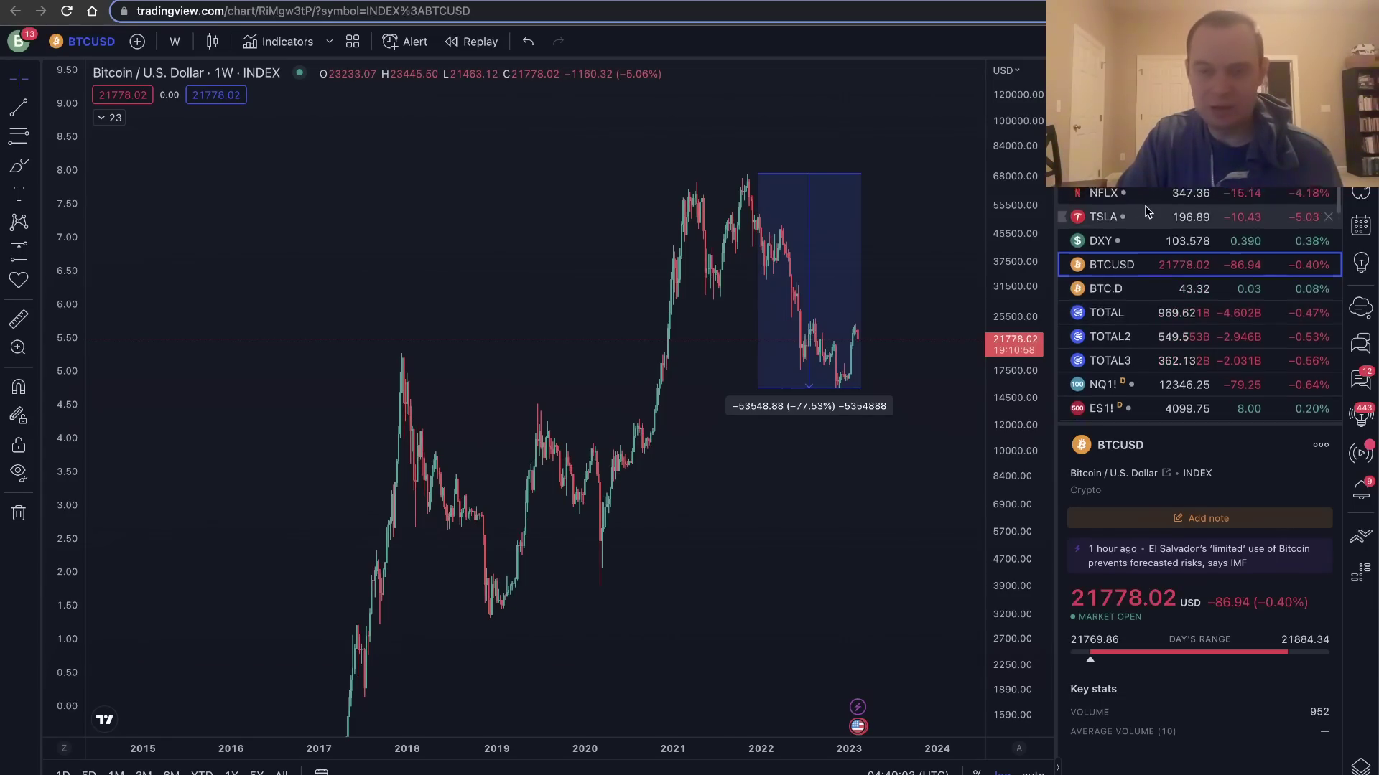
Load the US 100 weekly chart and measure its −77.33% drop from the 2000 peak
scroll(1143, 222, "down", 1)
left_click(1135, 303)
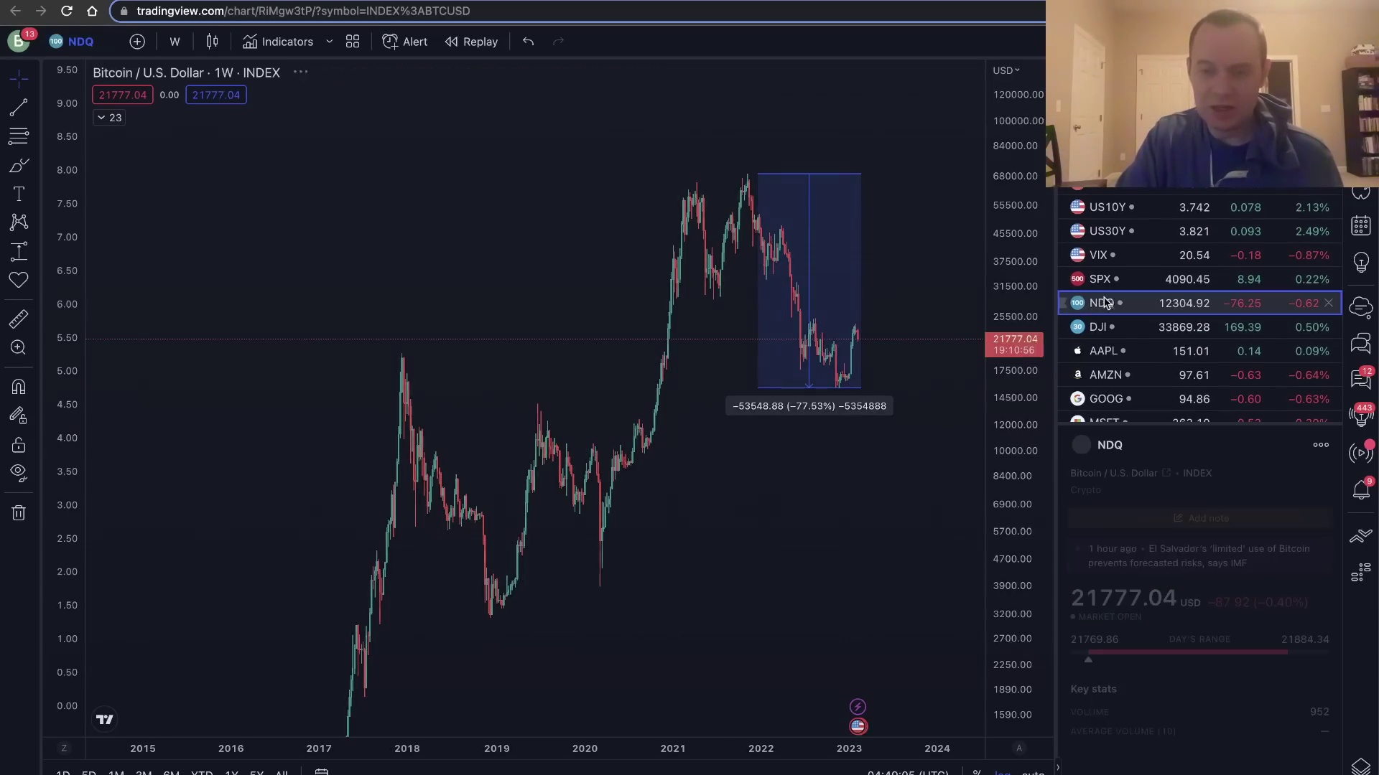
scroll(822, 211, "left", 15)
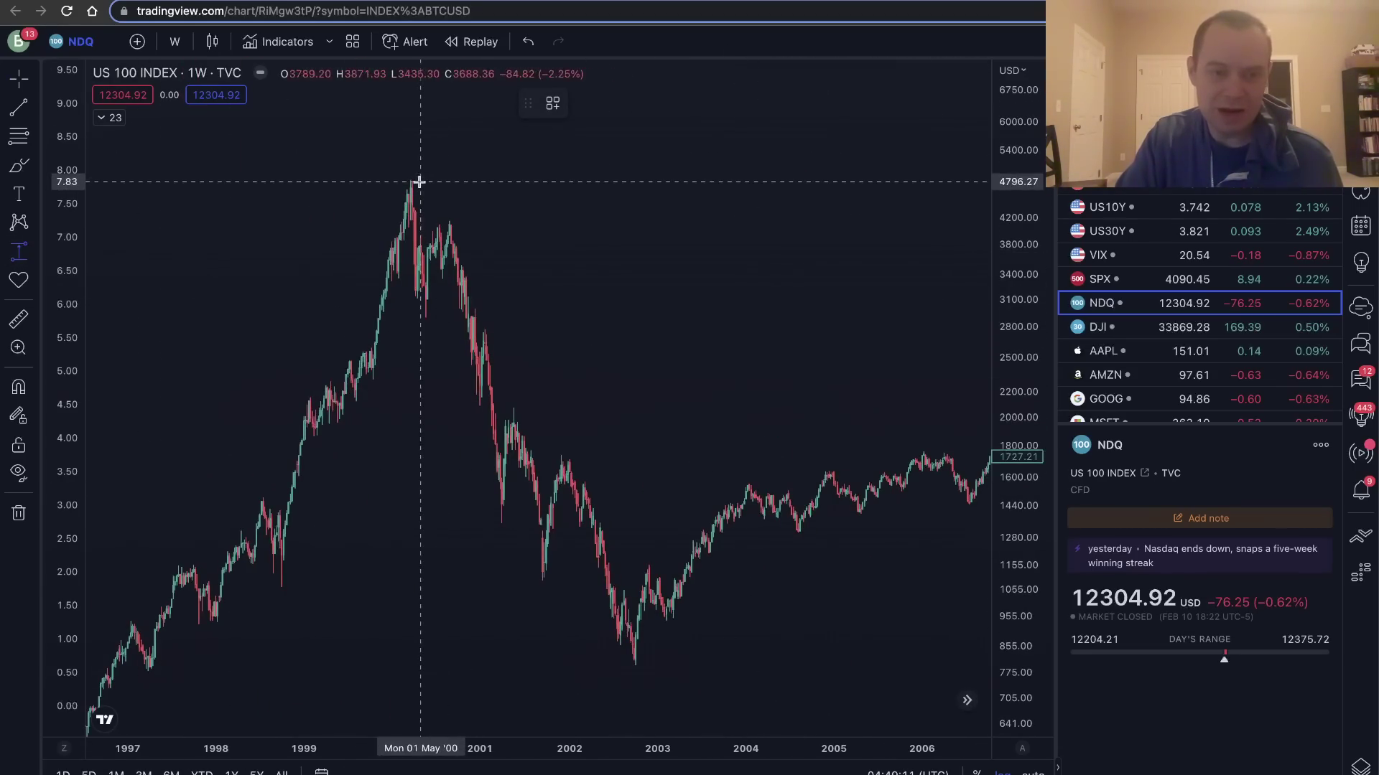
mouse_move(410, 180)
left_mouse_down()
mouse_move(559, 452)
mouse_move(545, 578)
left_mouse_up()
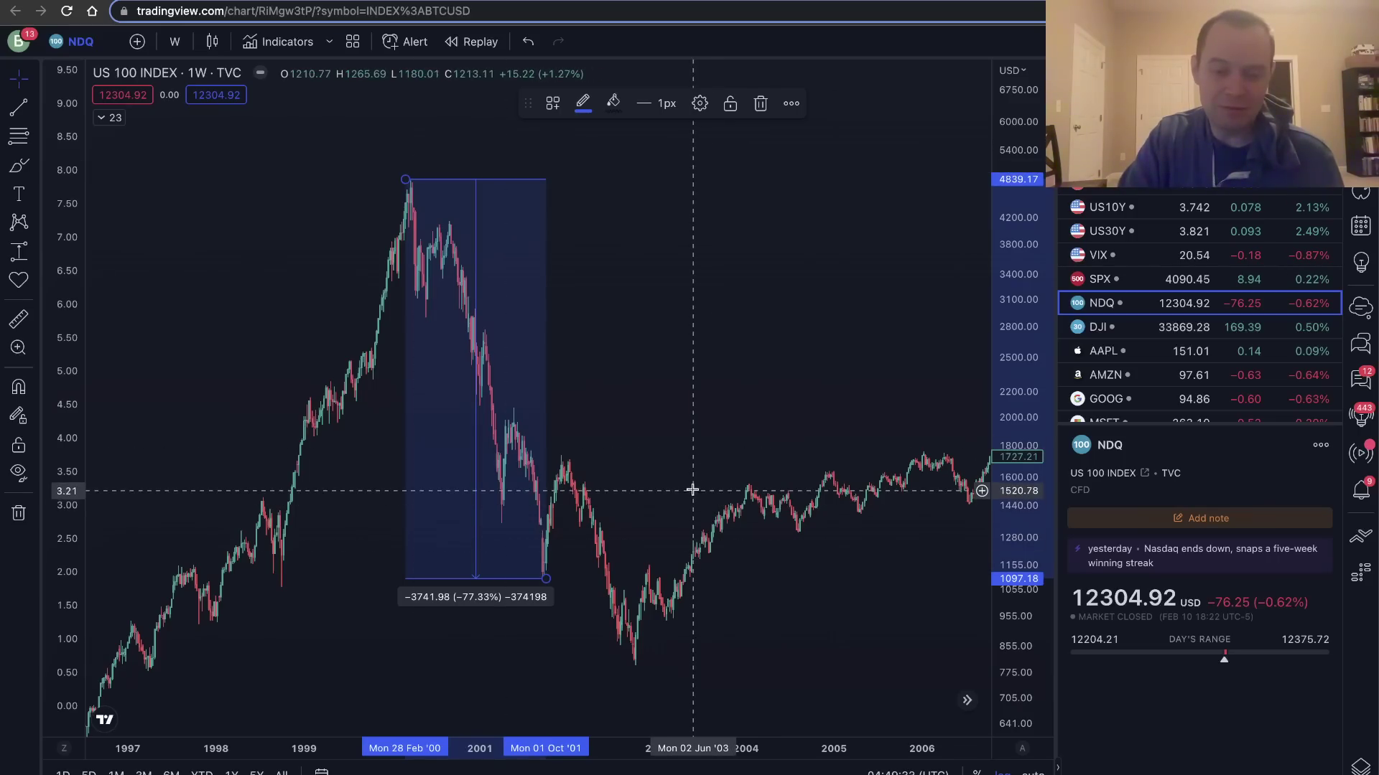
key("ctrl+Tab")
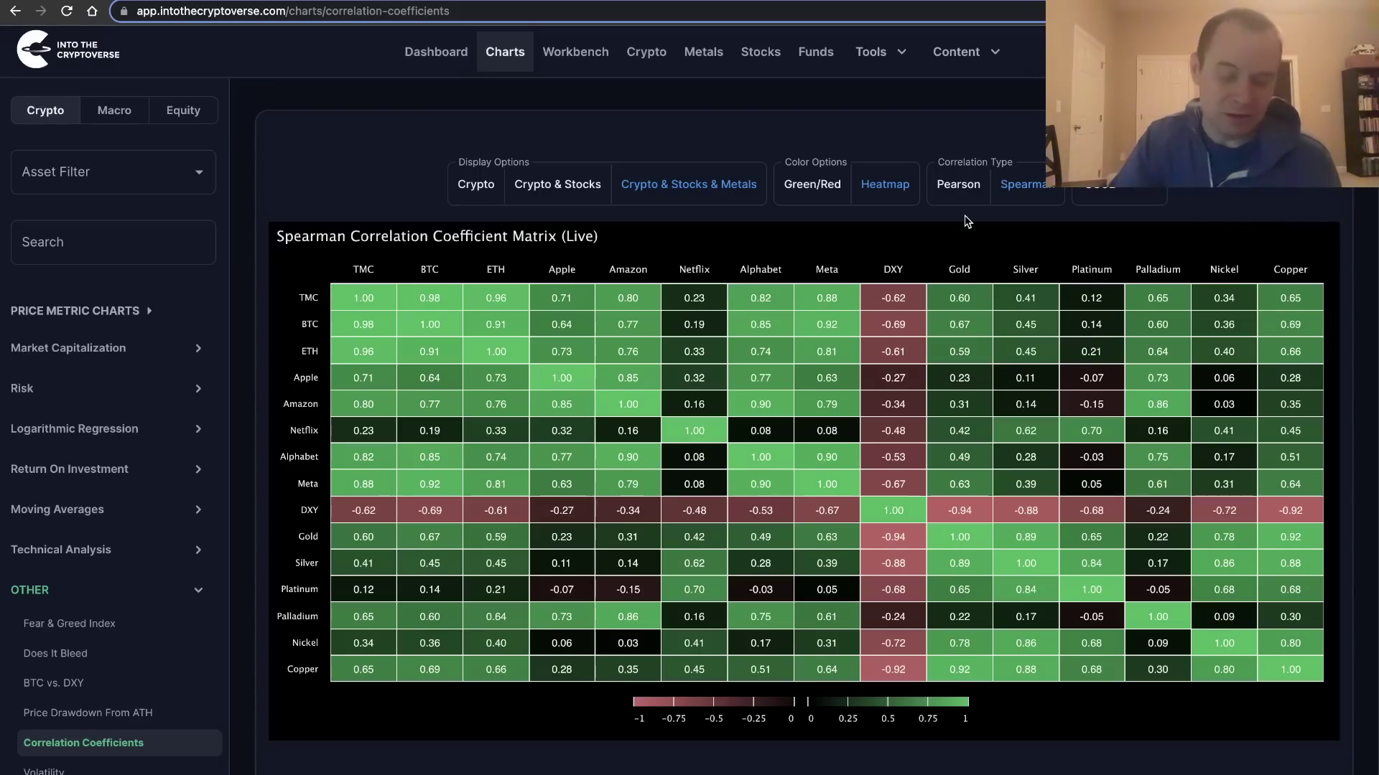
Change the Spearman correlation matrix period to 60D
left_click(1104, 192)
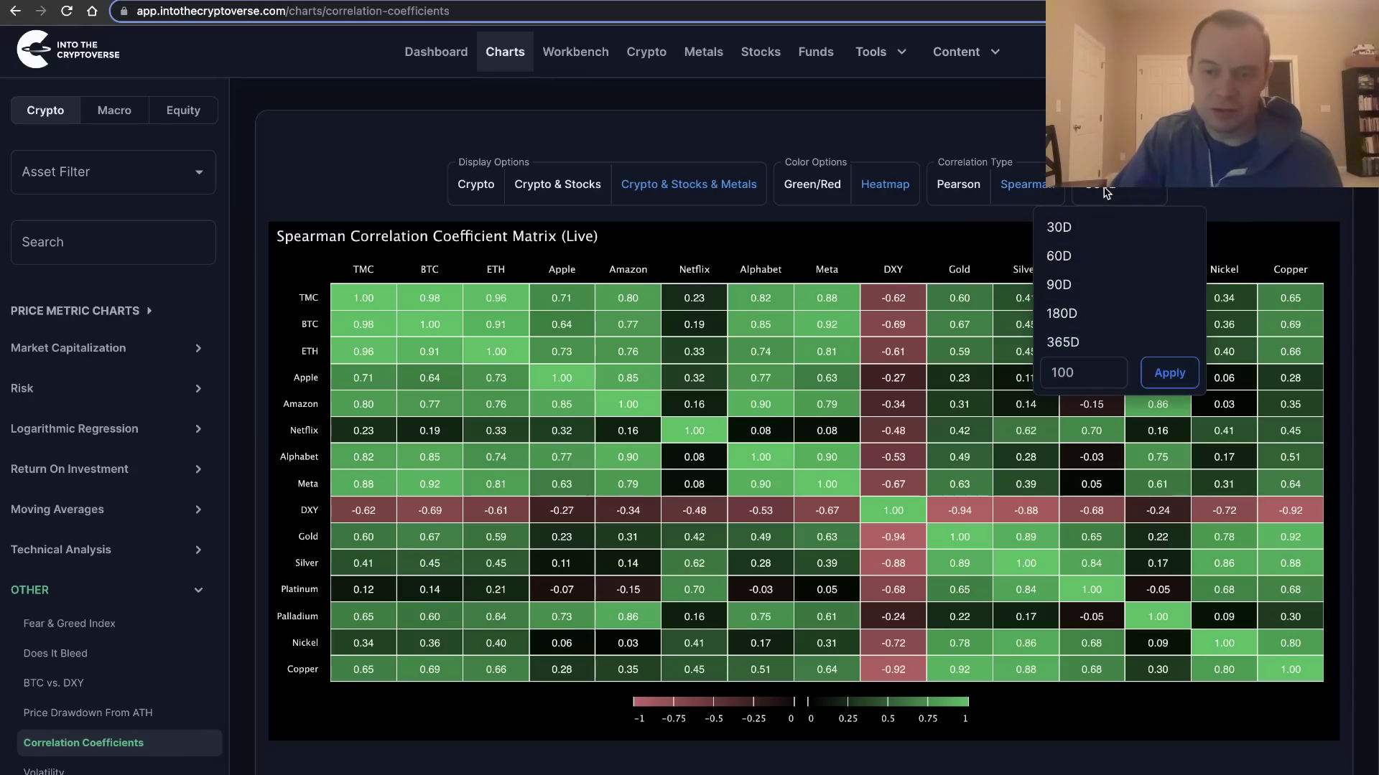
left_click(1070, 258)
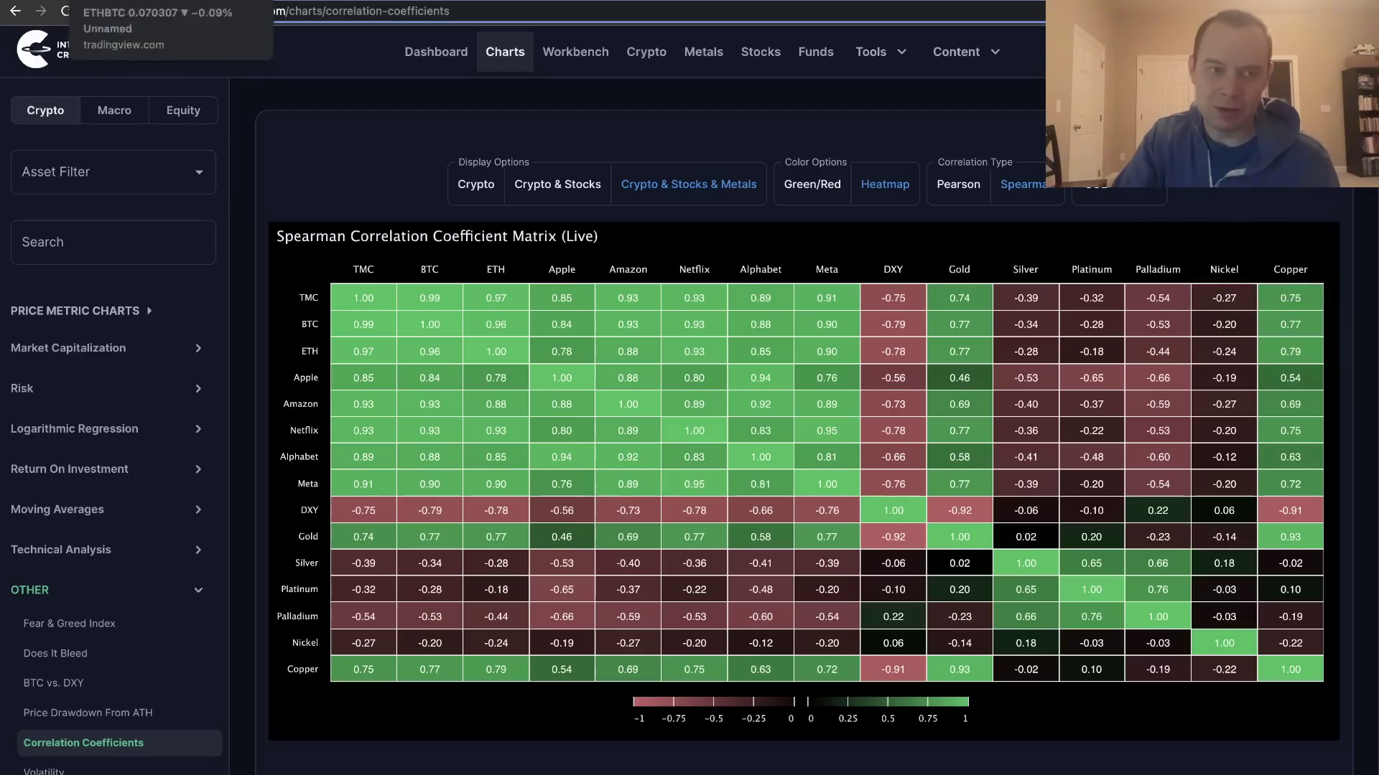
Replace the Nasdaq 100 with the weekly CAPITALCOM Copper CFD and open symbol comparison
left_click(323, 0)
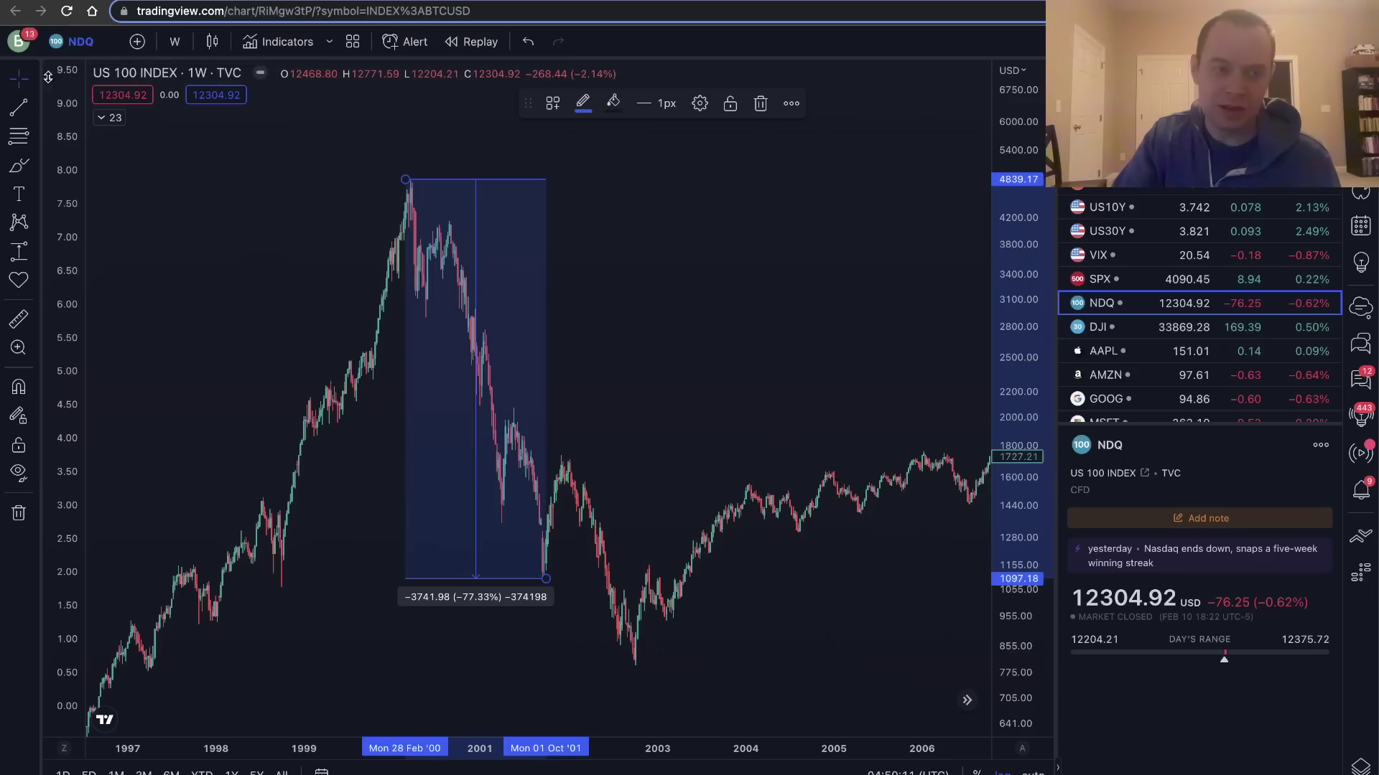
left_click(80, 43)
type("copp")
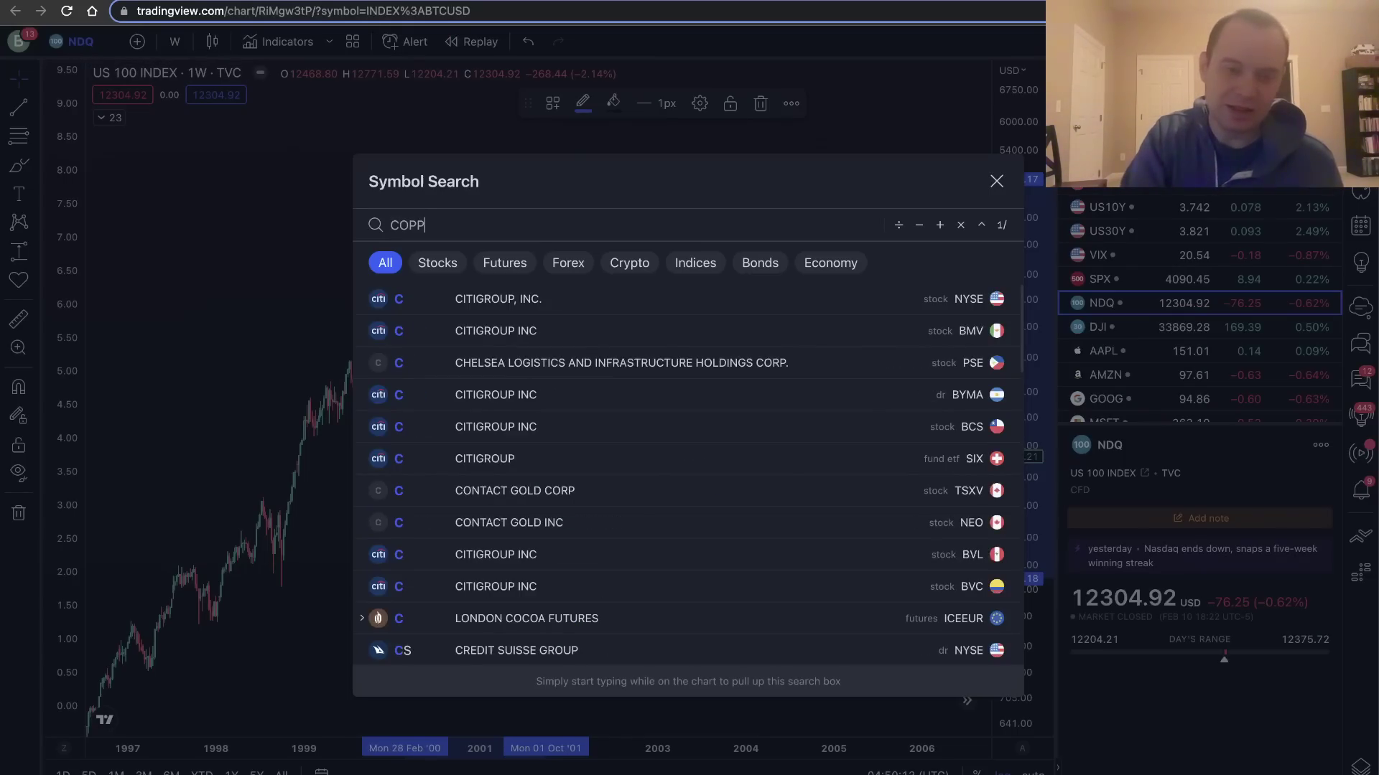
type("er")
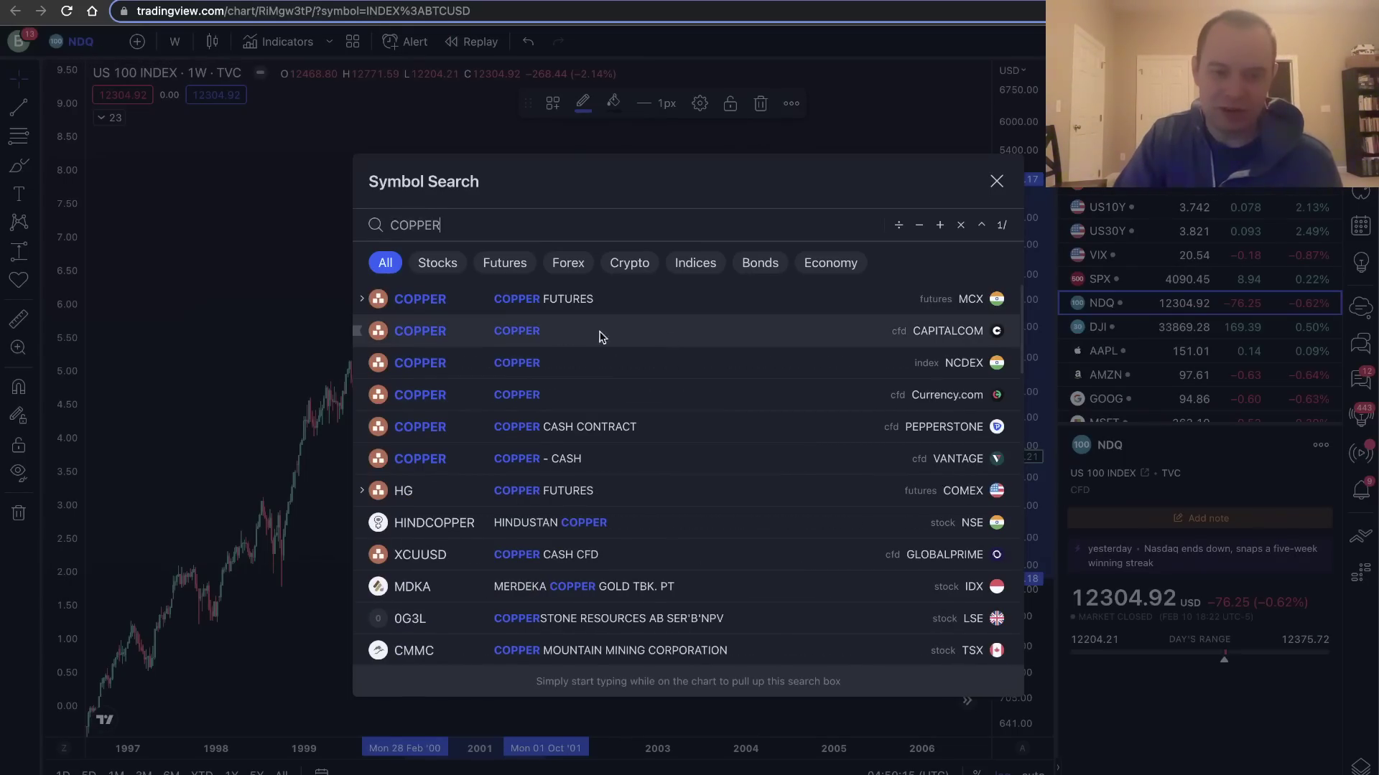
left_click(550, 336)
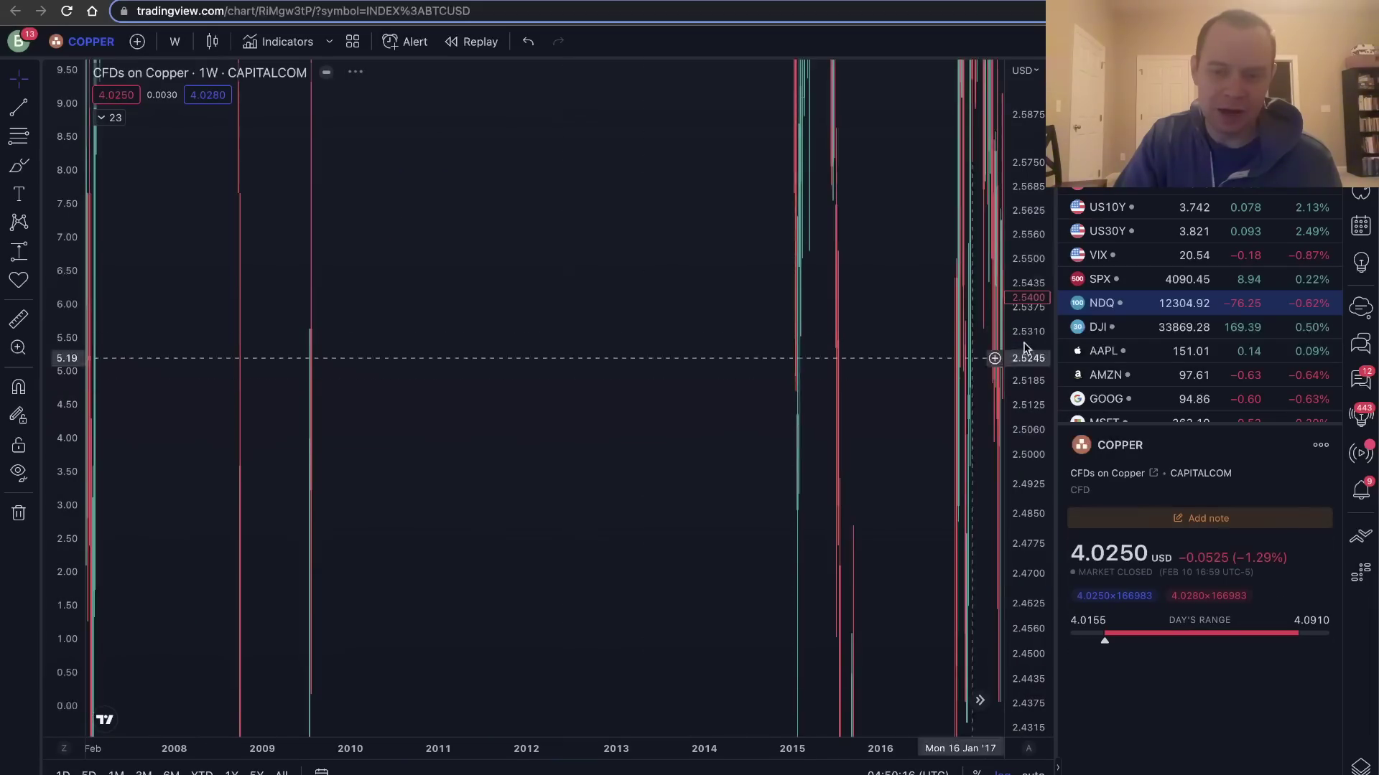
left_click_drag(911, 578, 834, 420)
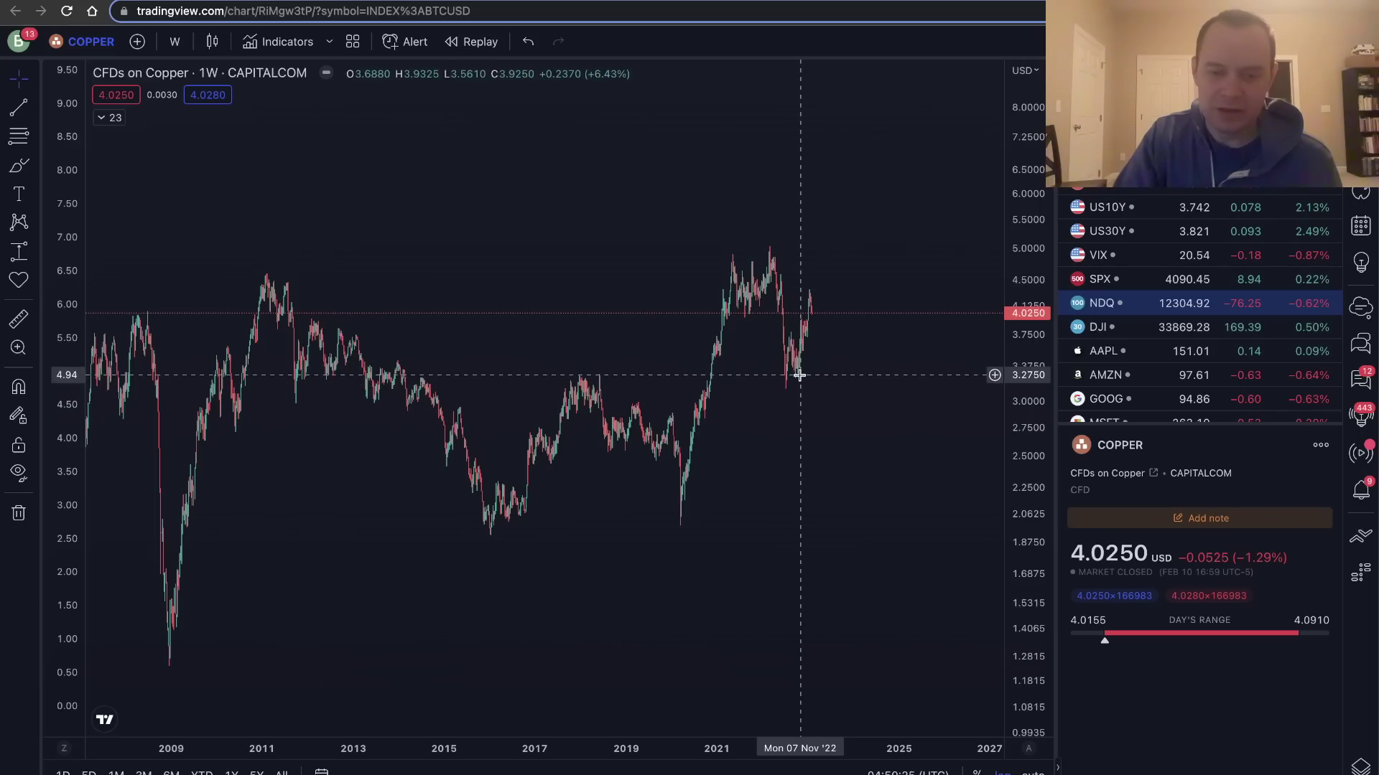
left_click(137, 41)
mouse_move(523, 515)
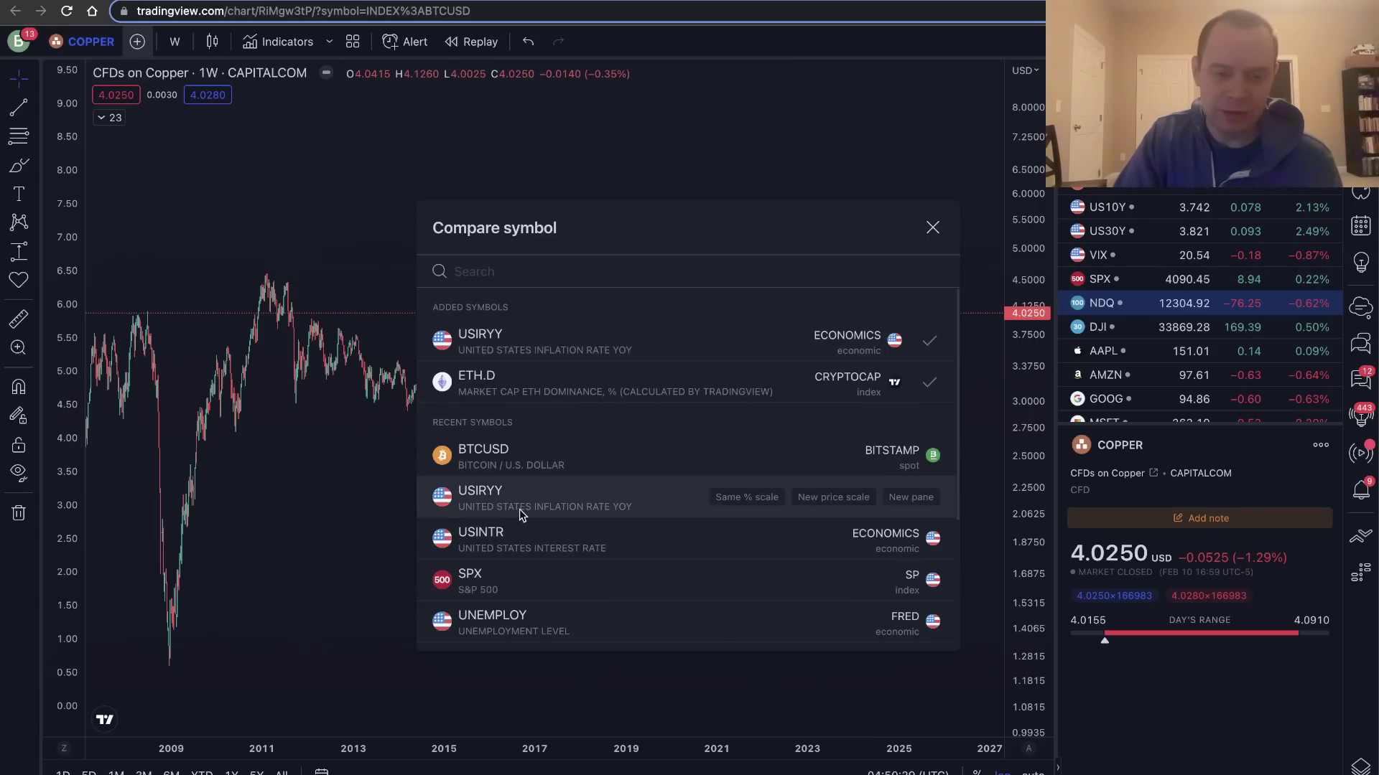
Overlay the USIRYY inflation rate on a new price scale and compress copper's scale
left_click(836, 507)
left_click(931, 228)
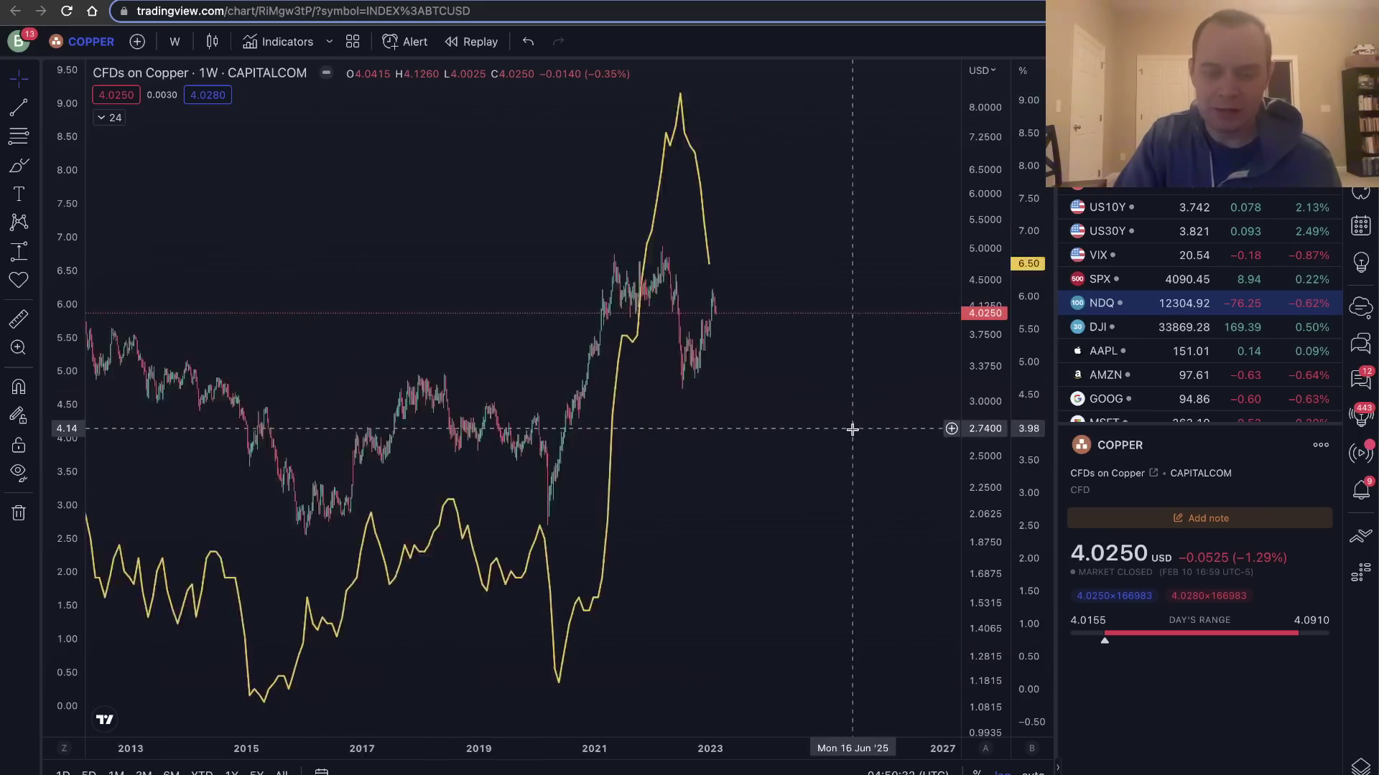
scroll(898, 430, "left", 5)
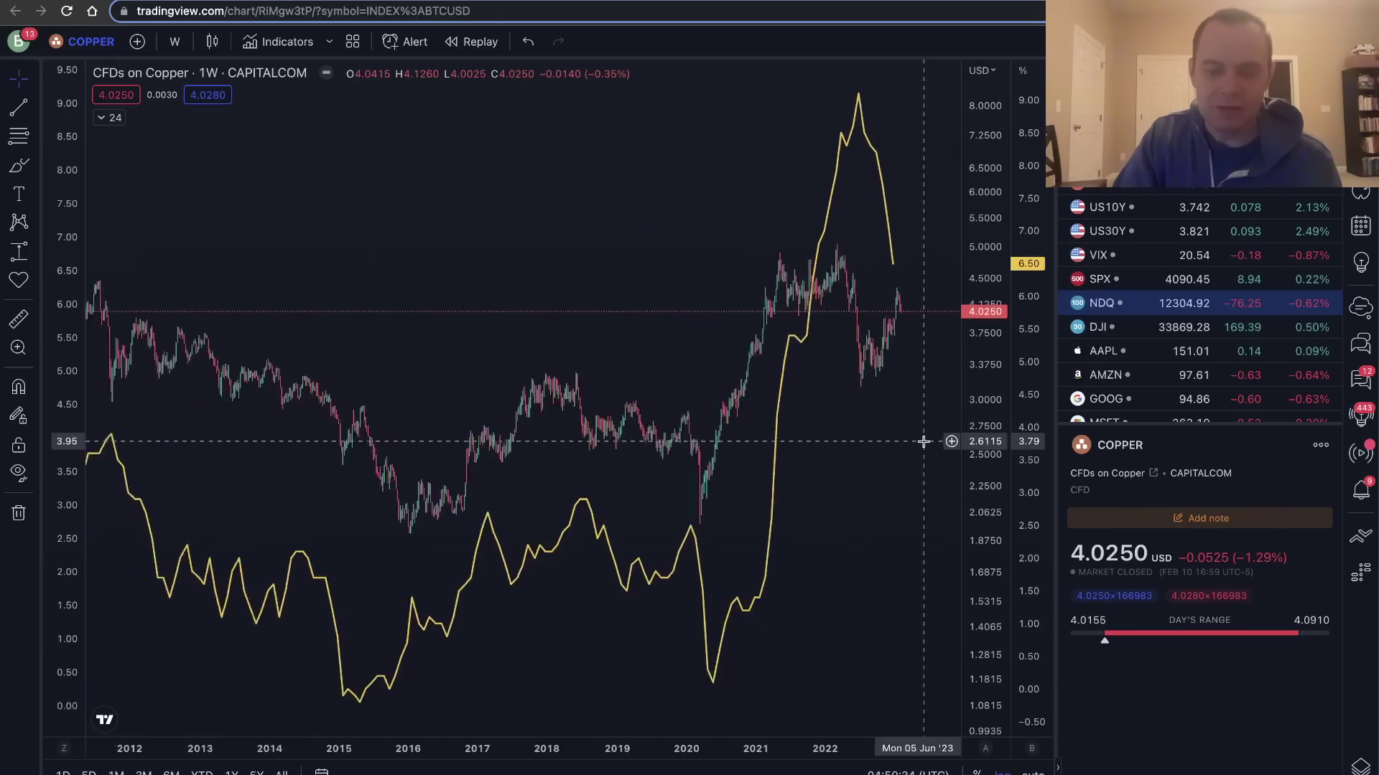
scroll(924, 442, "down", 10)
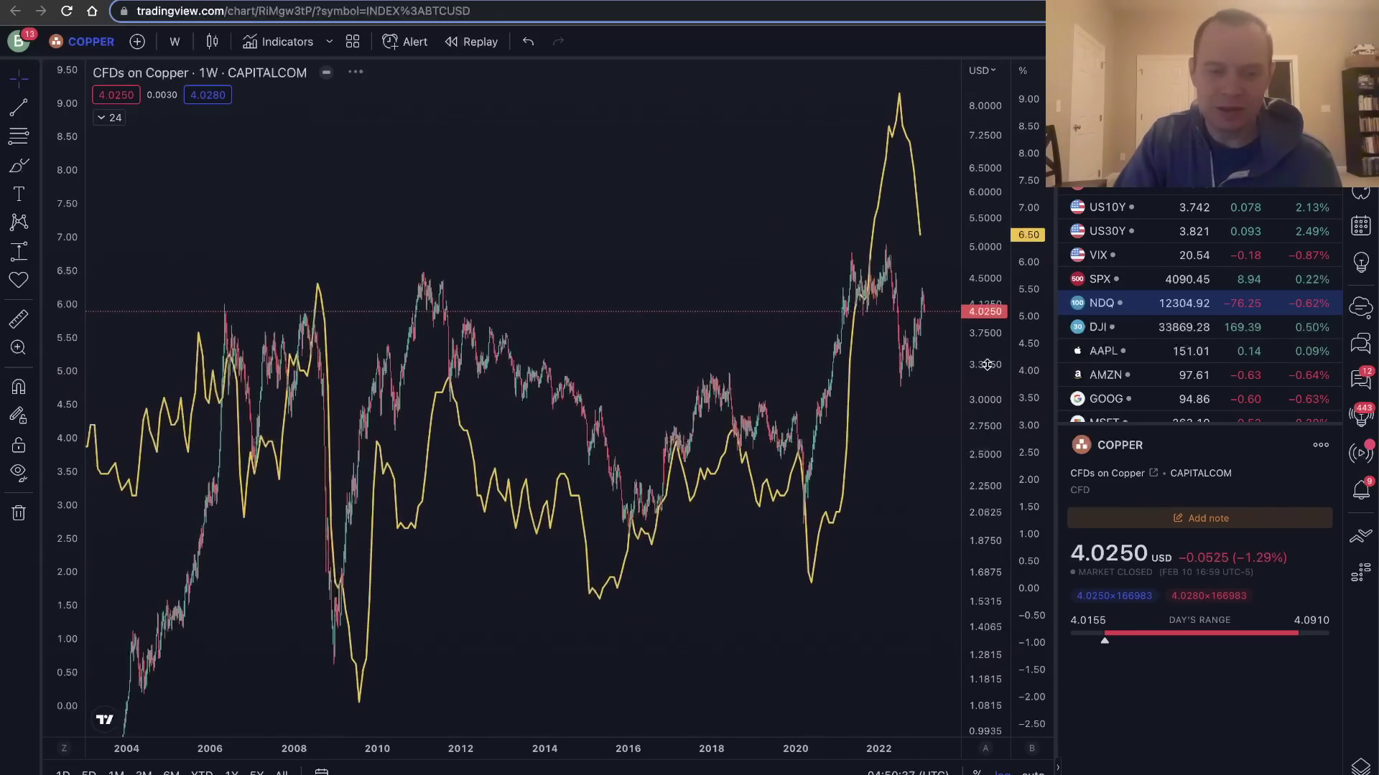
left_click_drag(987, 365, 985, 467)
Sketch Brush strokes tracing copper's swings from 2008 through late 2022
left_click(19, 166)
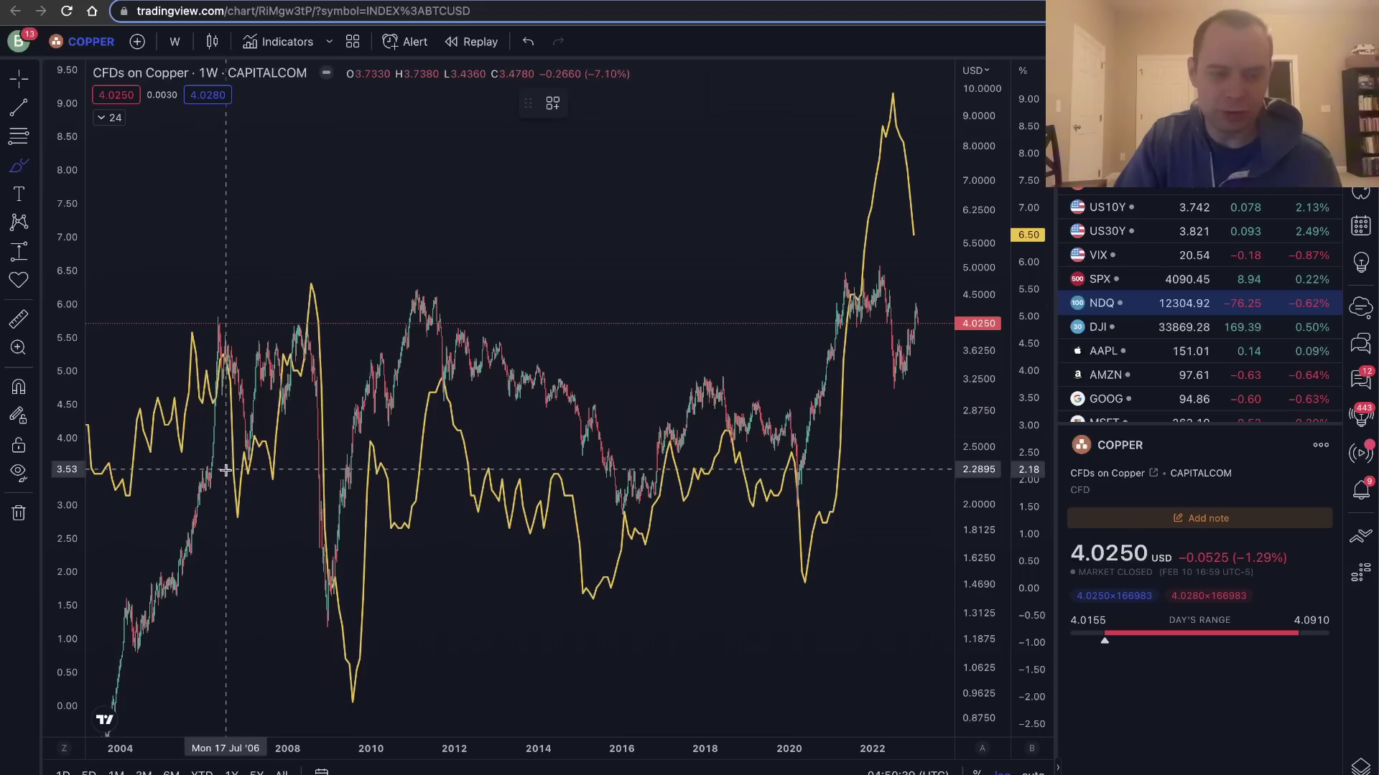
left_click_drag(193, 435, 297, 321)
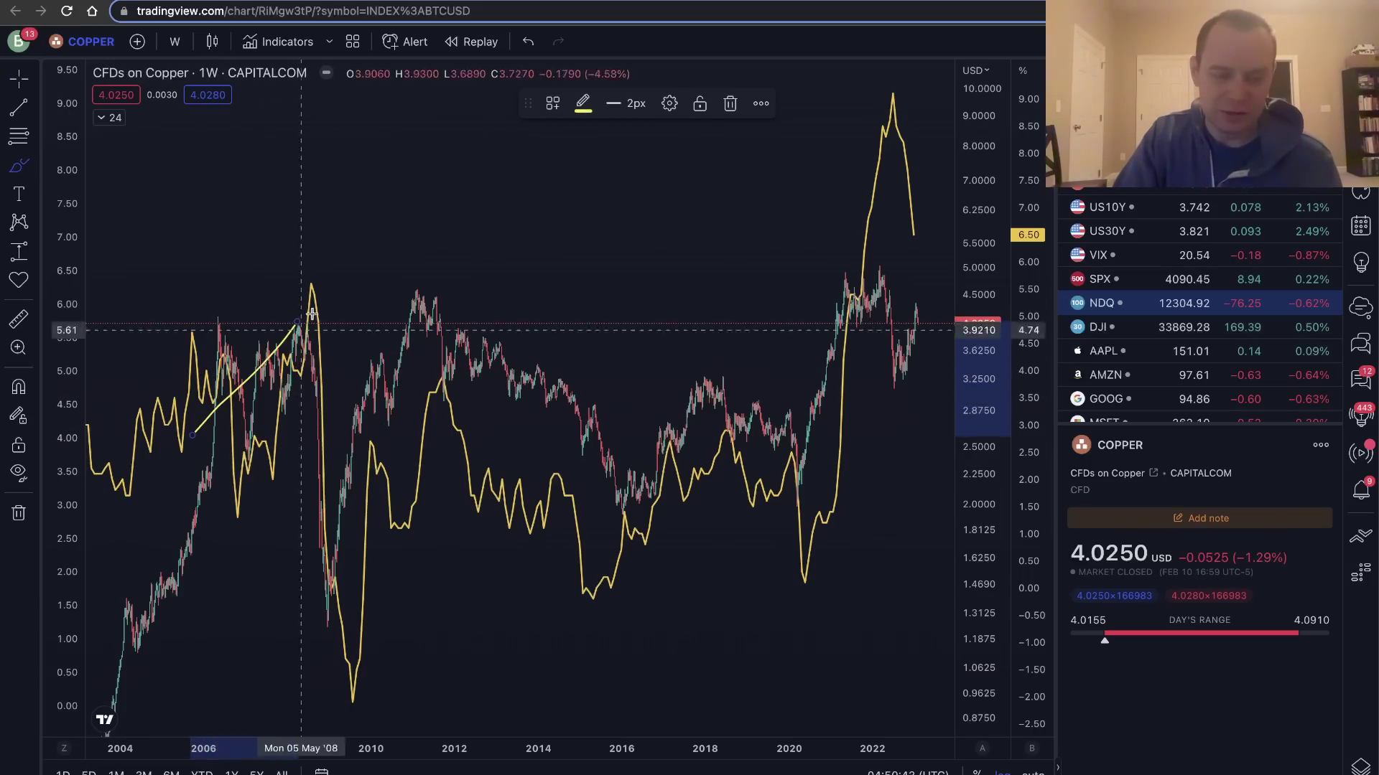
left_click_drag(310, 290, 340, 622)
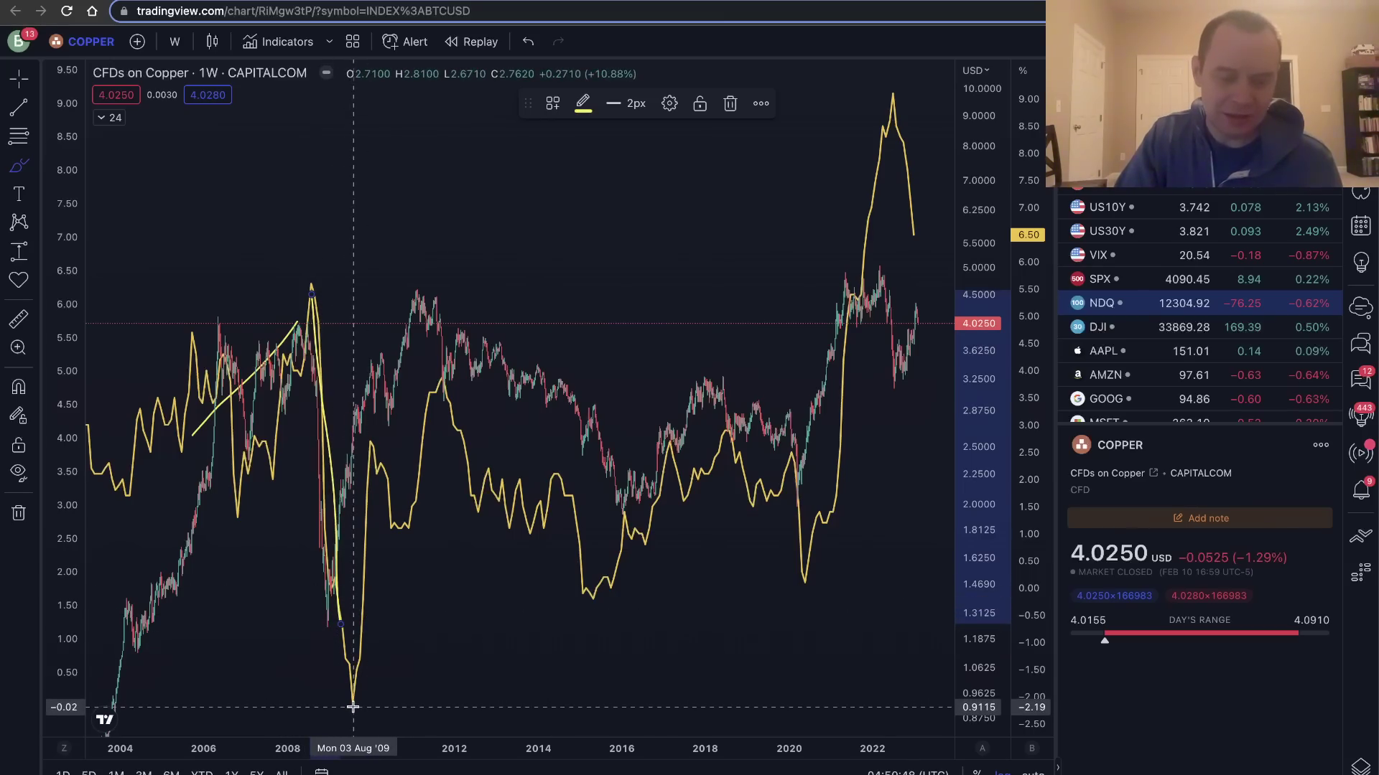
mouse_move(327, 621)
left_mouse_down()
mouse_move(341, 460)
mouse_move(396, 419)
mouse_move(413, 287)
mouse_move(440, 302)
mouse_move(394, 409)
left_mouse_up()
mouse_move(348, 695)
left_mouse_down()
mouse_move(387, 549)
mouse_move(387, 443)
mouse_move(406, 529)
mouse_move(456, 366)
mouse_move(454, 416)
mouse_move(434, 352)
left_mouse_up()
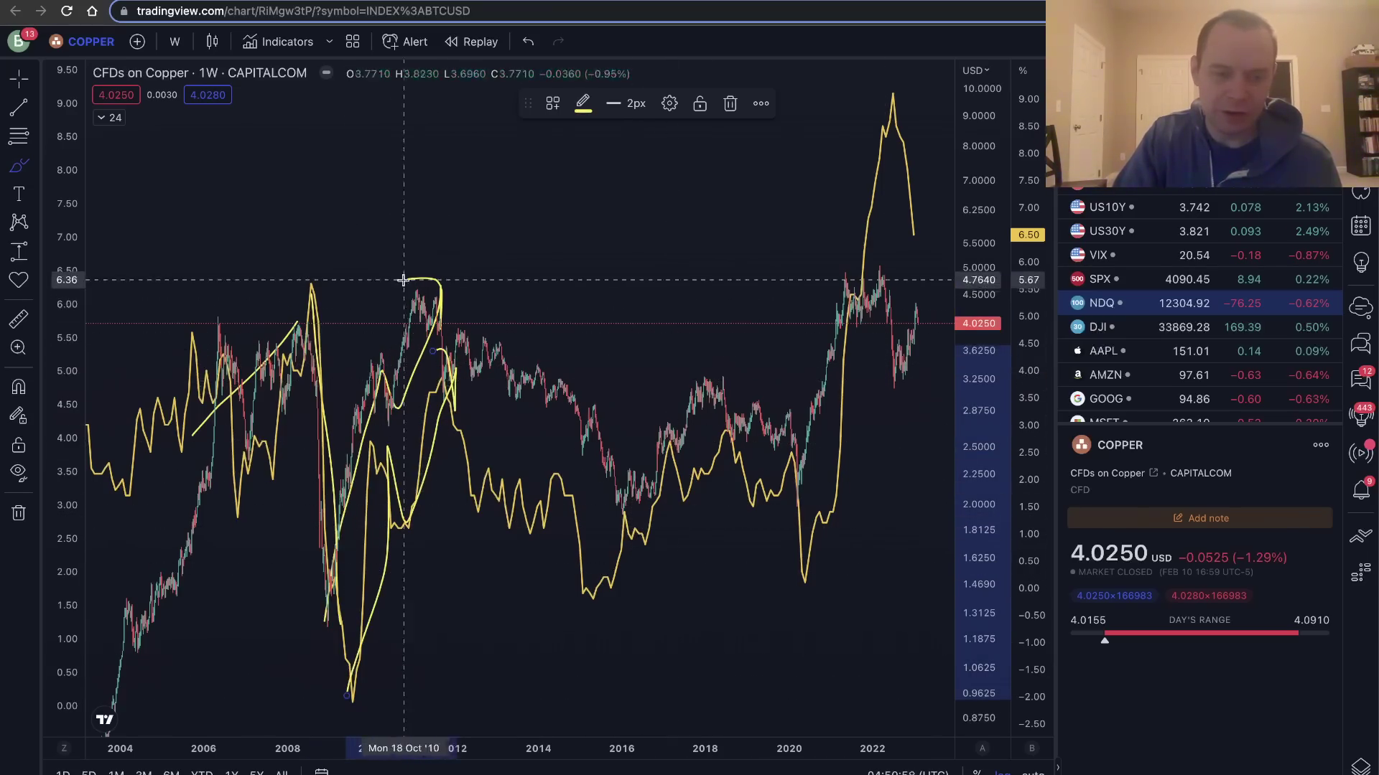
mouse_move(407, 281)
left_mouse_down()
mouse_move(618, 489)
mouse_move(572, 476)
left_mouse_up()
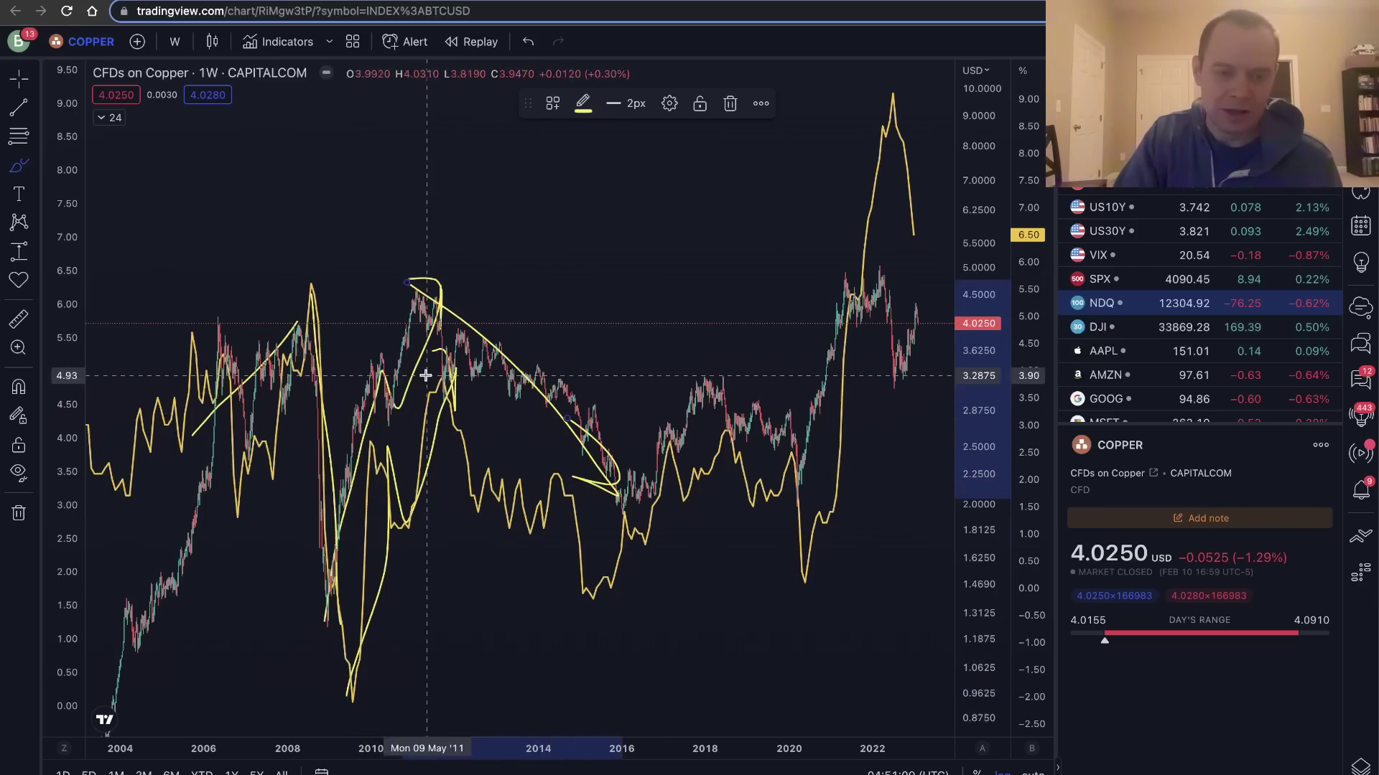
mouse_move(426, 375)
left_mouse_down()
mouse_move(594, 599)
mouse_move(541, 589)
mouse_move(599, 535)
left_mouse_up()
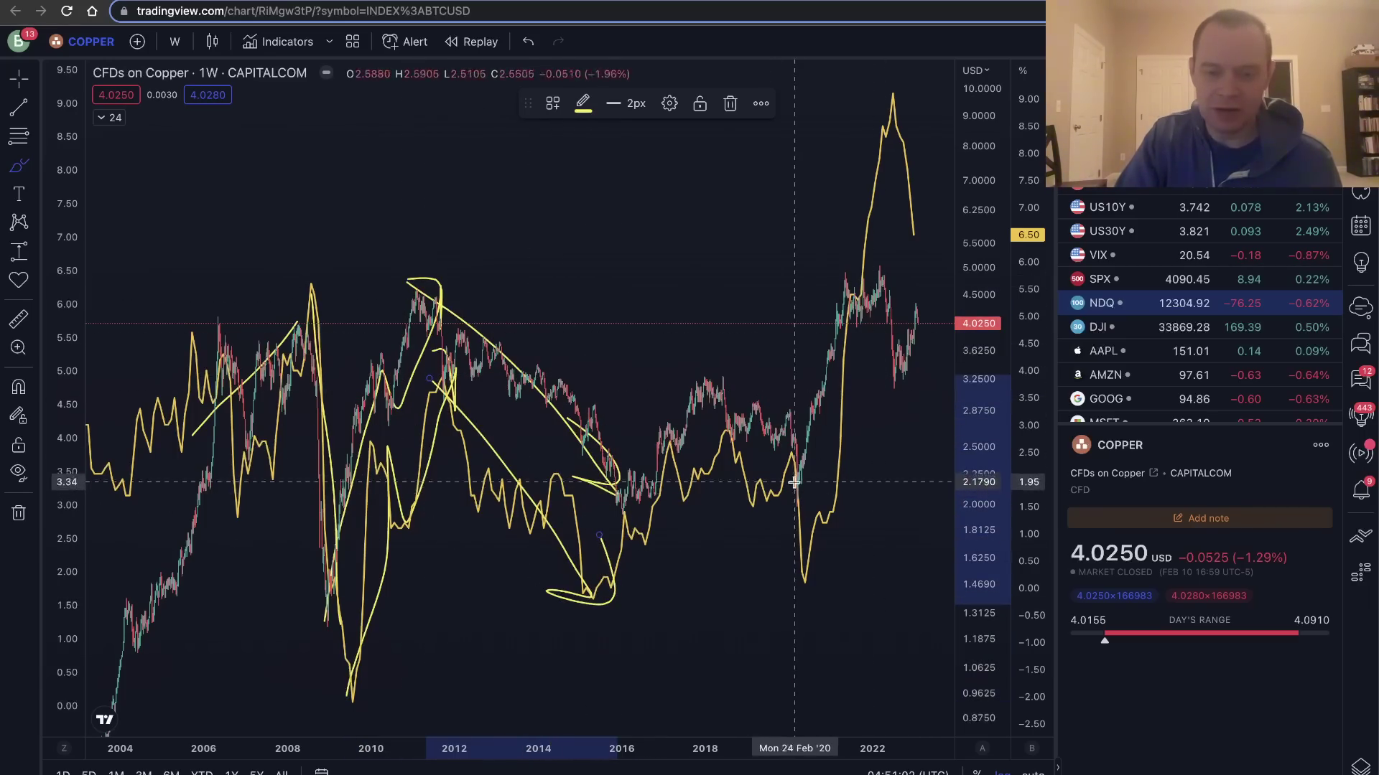
mouse_move(802, 587)
left_mouse_down()
mouse_move(862, 153)
mouse_move(893, 113)
mouse_move(891, 87)
left_mouse_up()
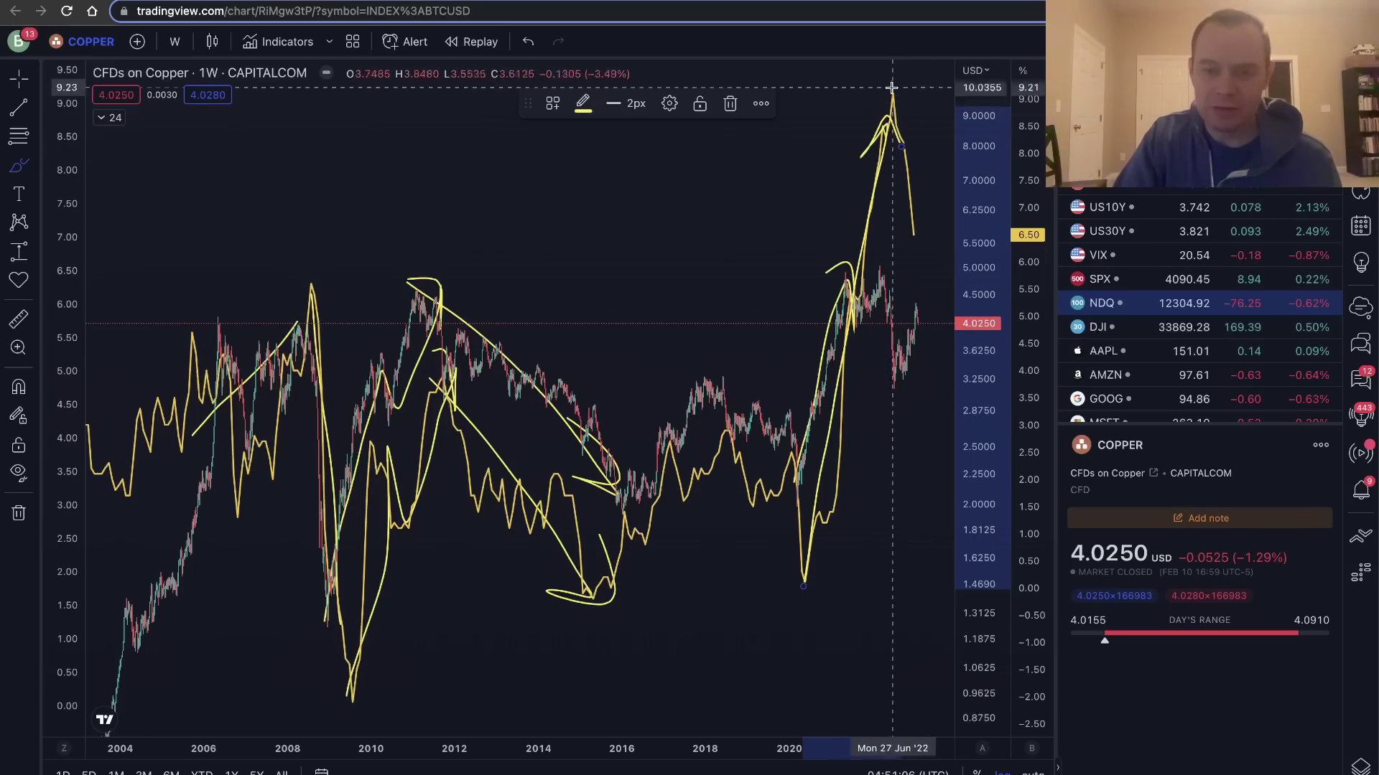
mouse_move(879, 264)
left_mouse_down()
mouse_move(883, 362)
mouse_move(891, 92)
mouse_move(903, 251)
mouse_move(924, 194)
left_mouse_up()
mouse_move(900, 371)
left_mouse_down()
mouse_move(931, 297)
mouse_move(932, 336)
left_mouse_up()
left_click(10, 80)
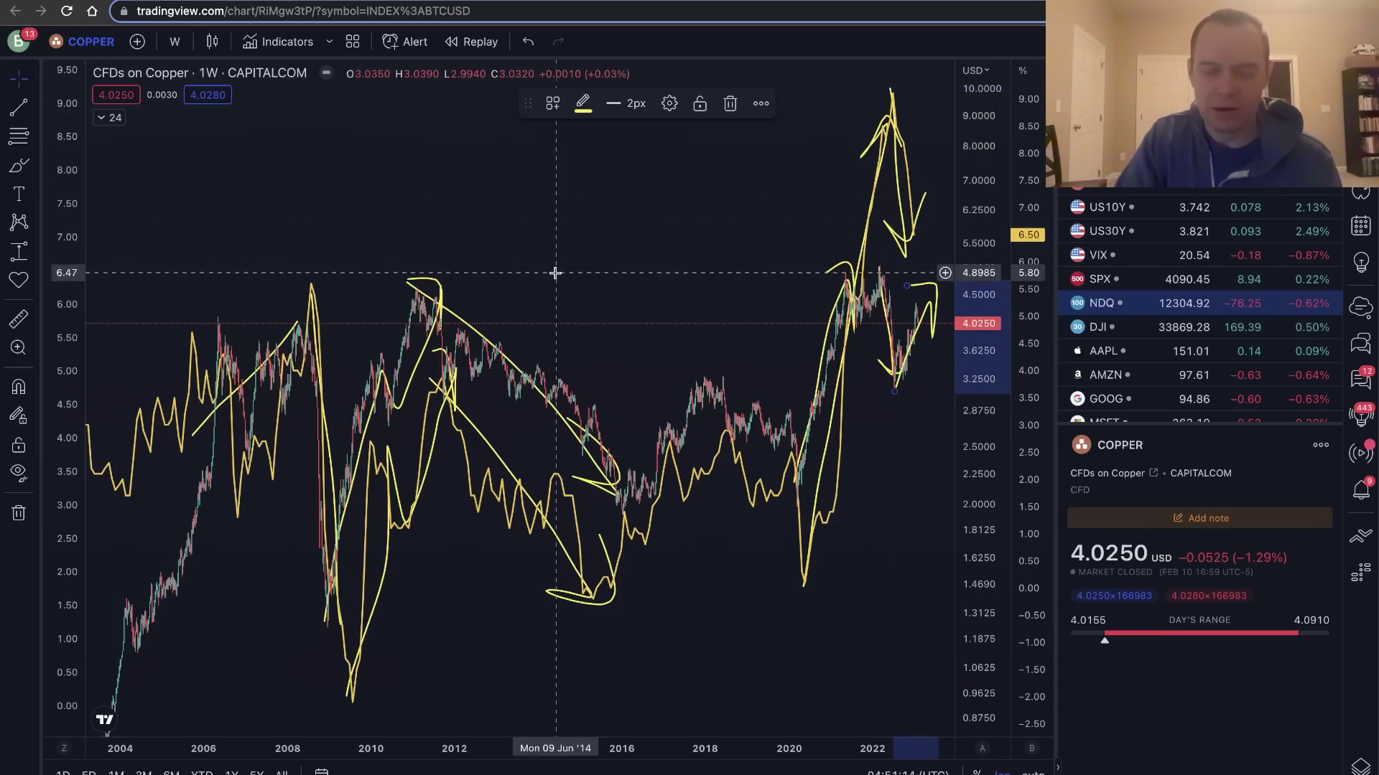
Remove all freehand drawings and the USIRYY overlay, then pan to recent years
right_click(557, 280)
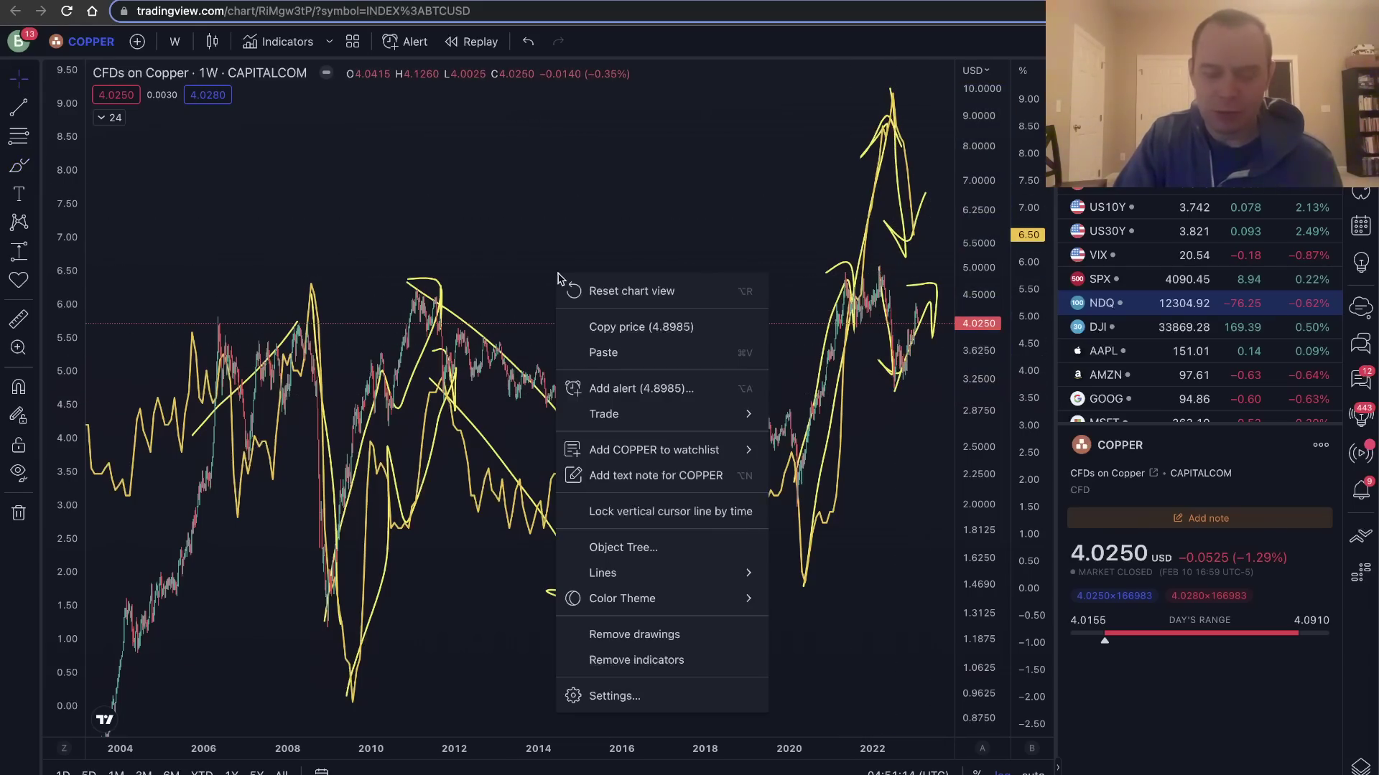
left_click(617, 635)
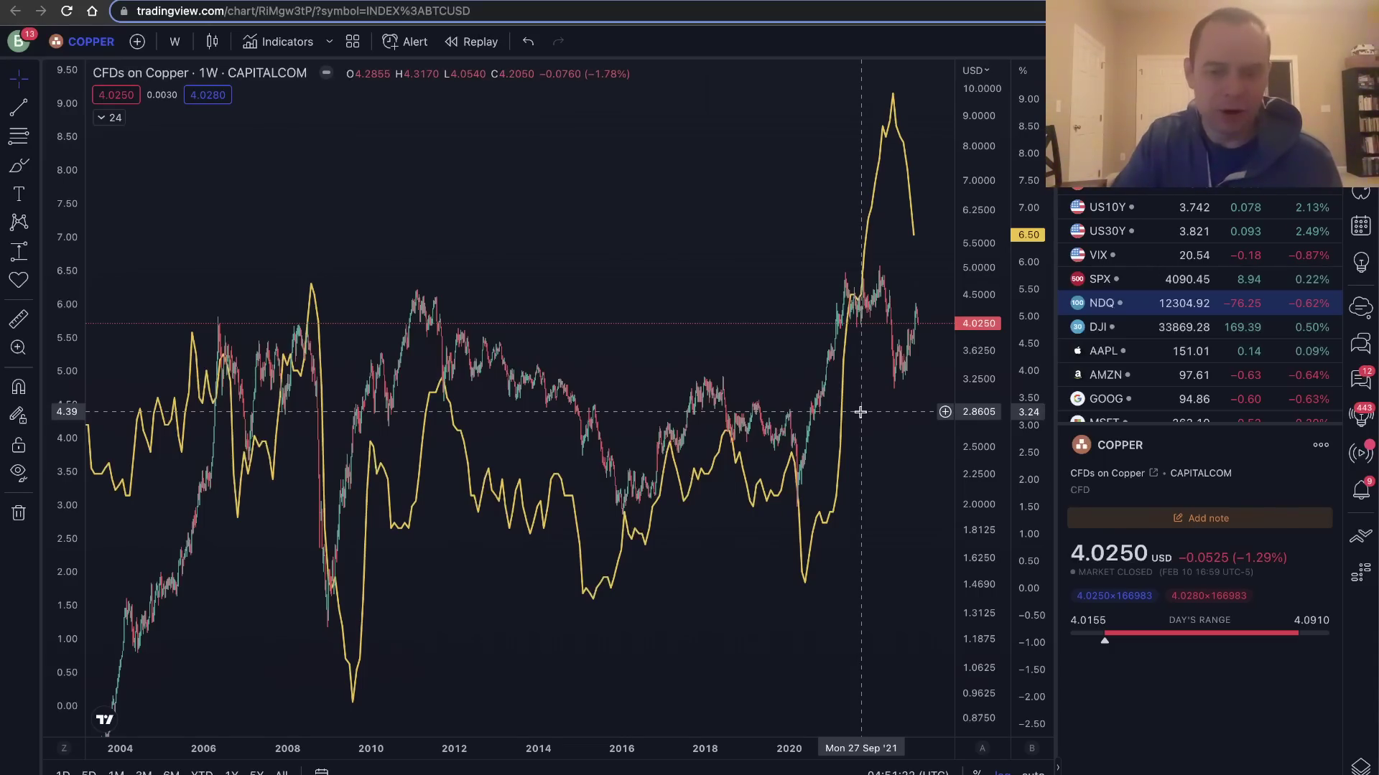
key("Delete")
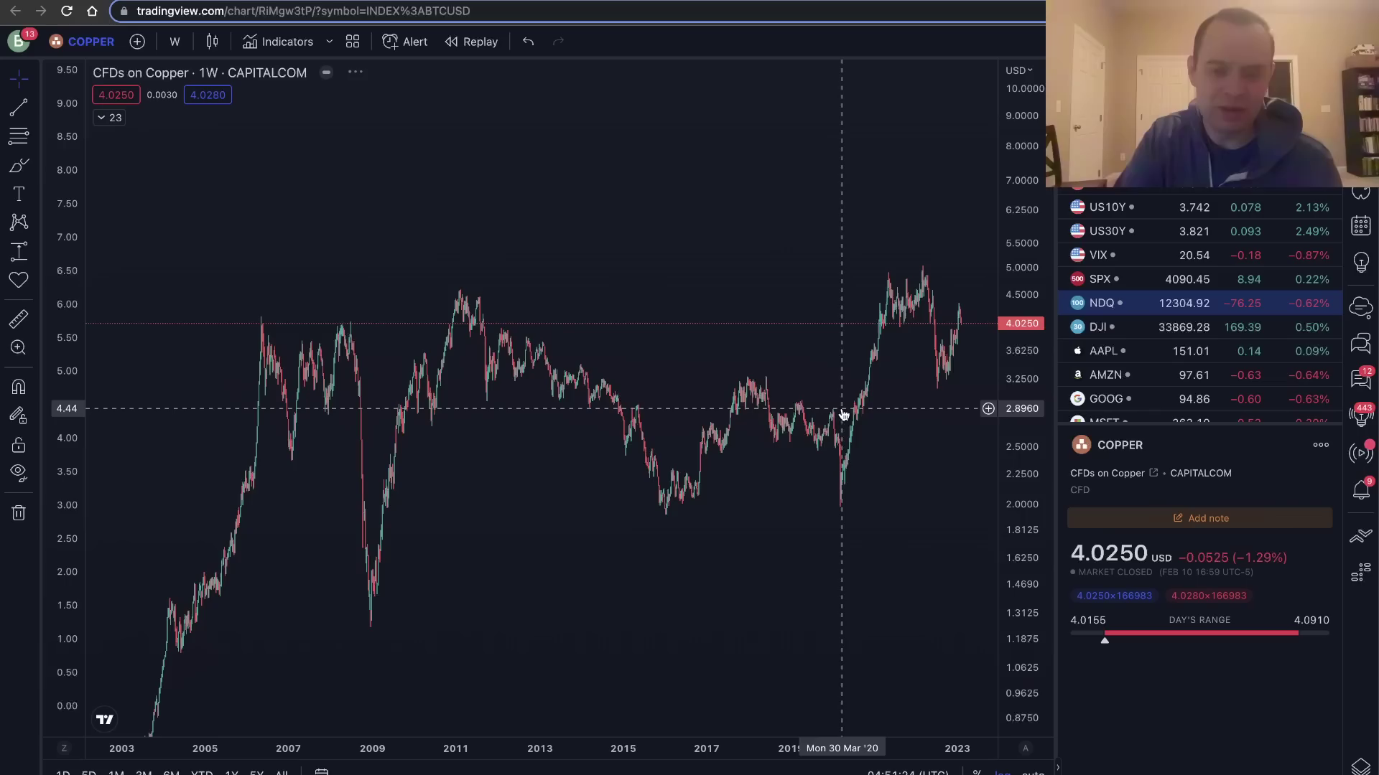
scroll(844, 415, "up", 5)
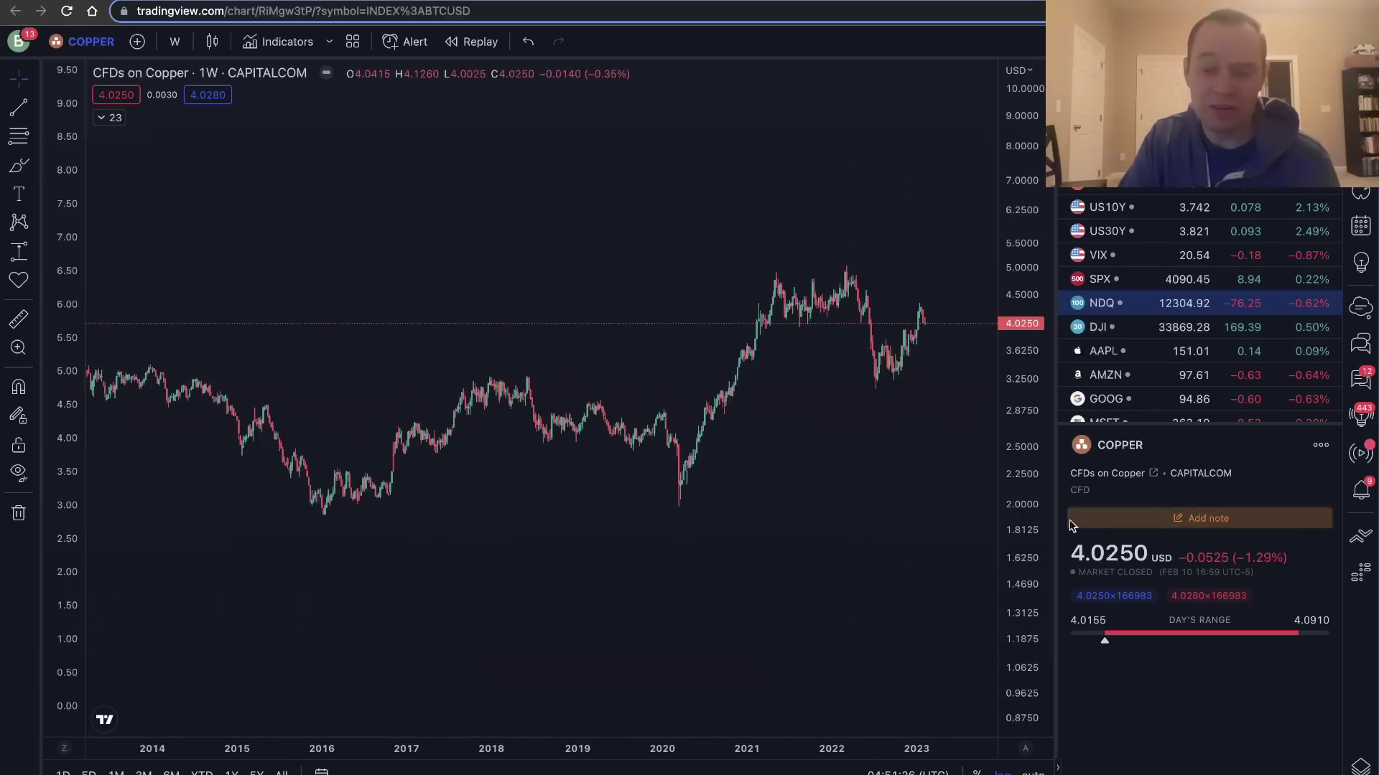
left_click_drag(971, 395, 843, 298)
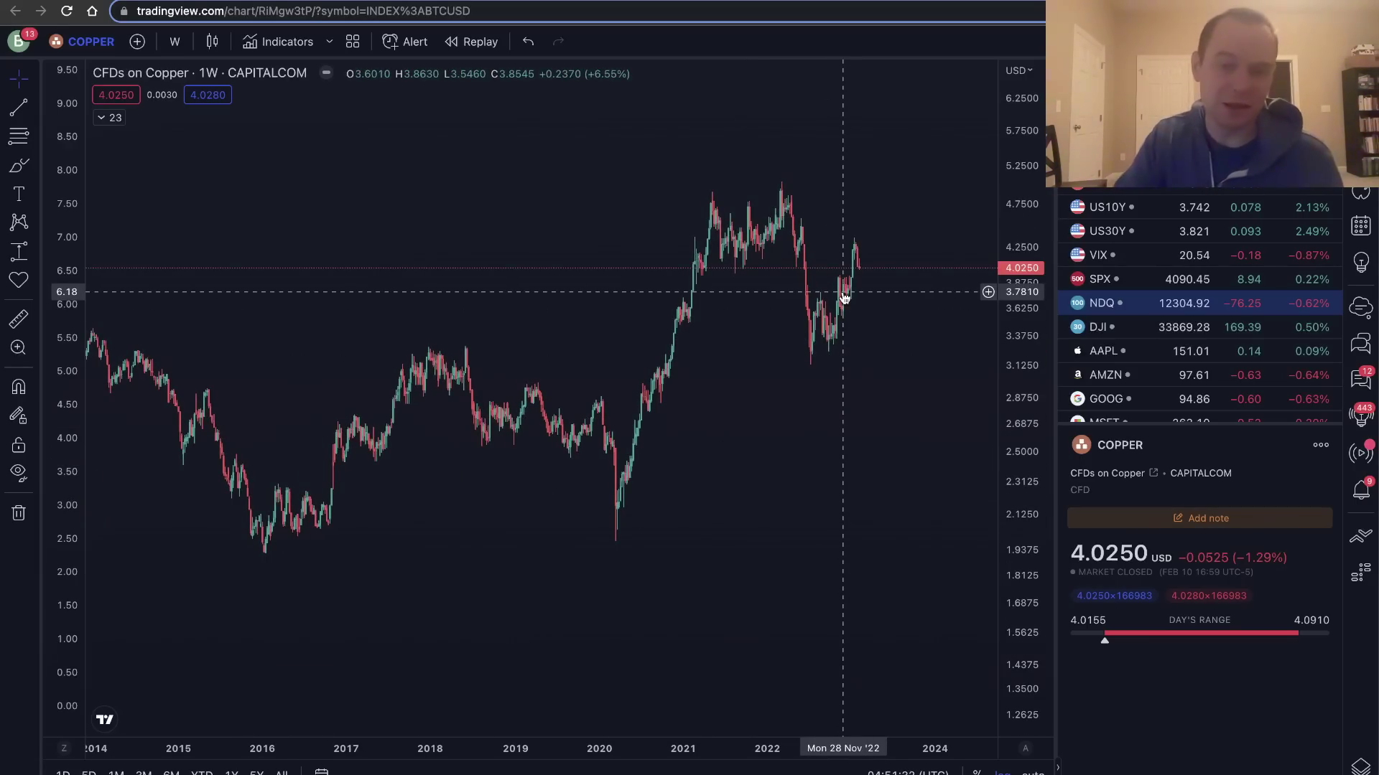
Return to the Into The Cryptoverse tab showing the Spearman correlation matrix
left_click(337, 13)
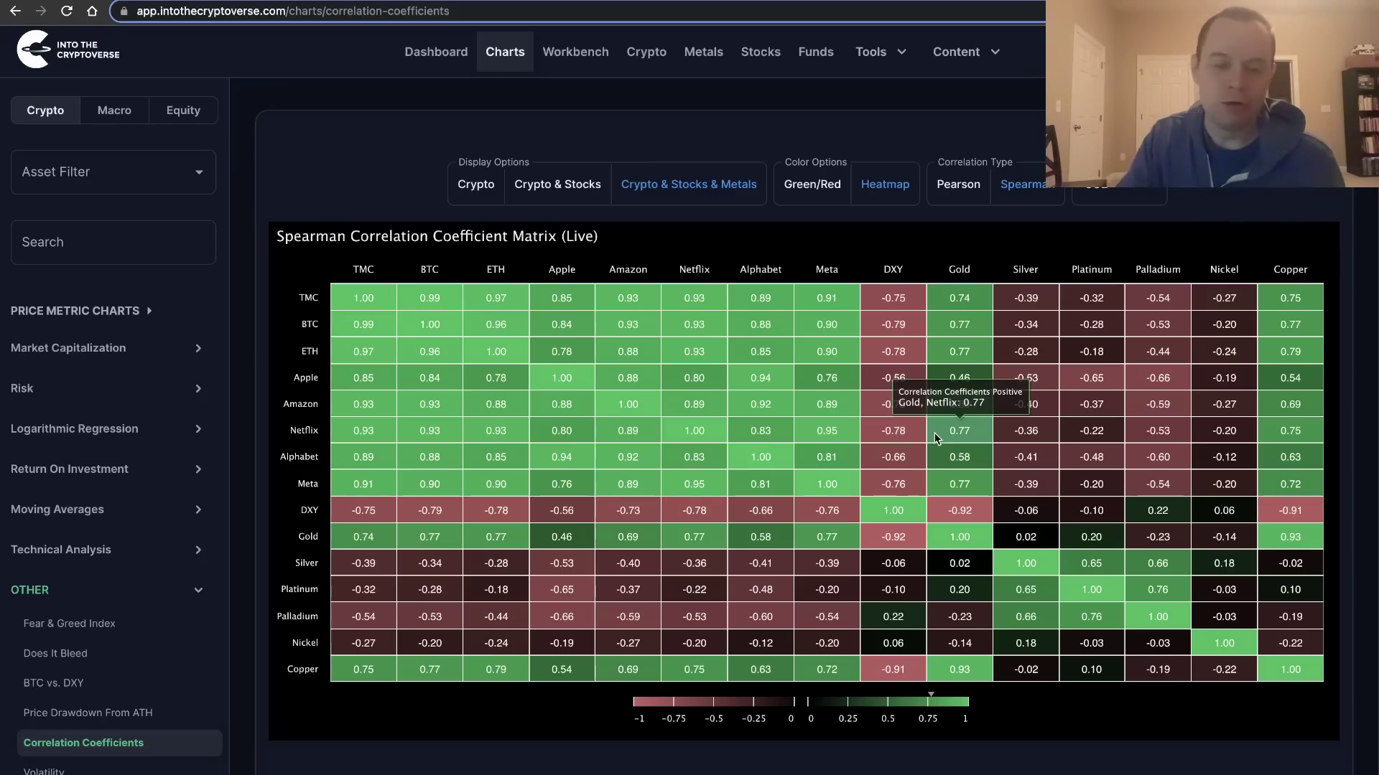
Set the BTC/ETH historical Spearman correlation timeframe to 365D
scroll(893, 417, "down", 10)
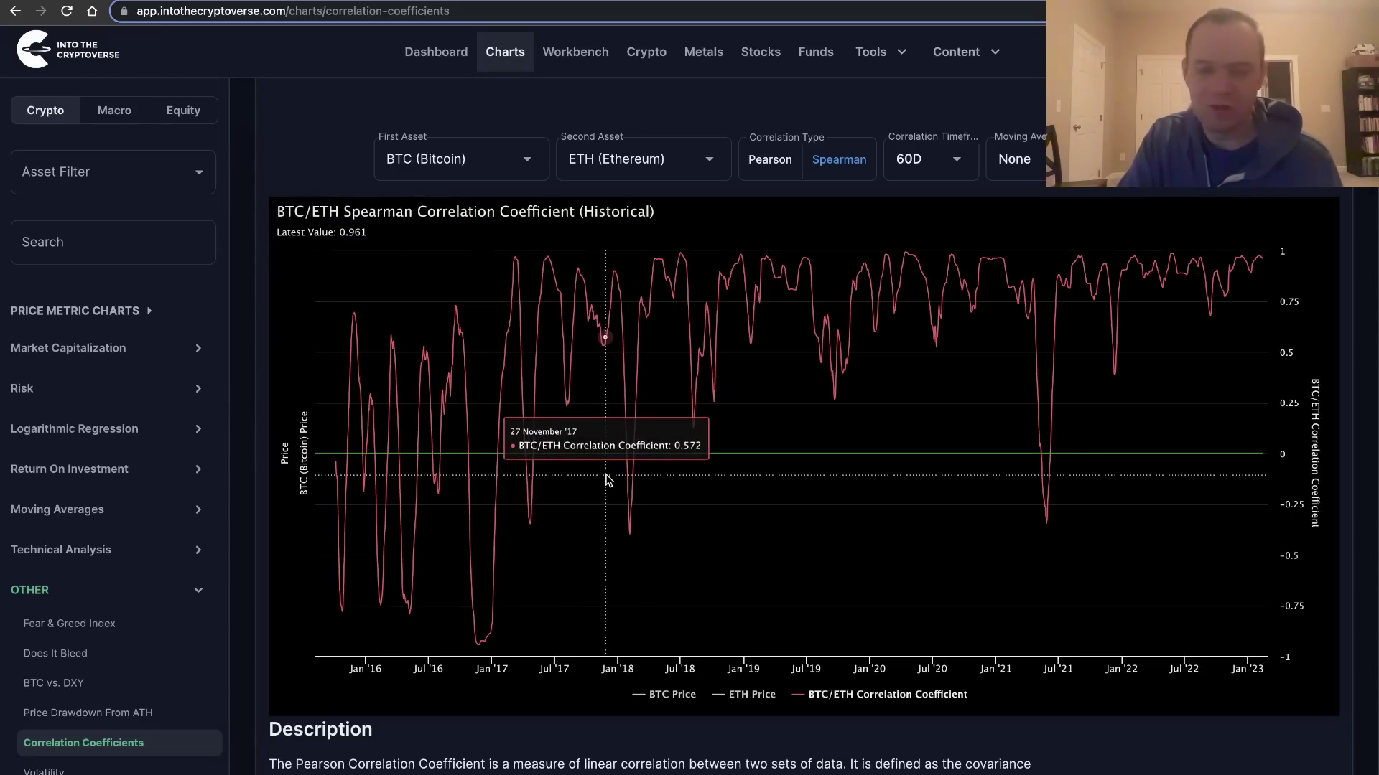
left_click(972, 166)
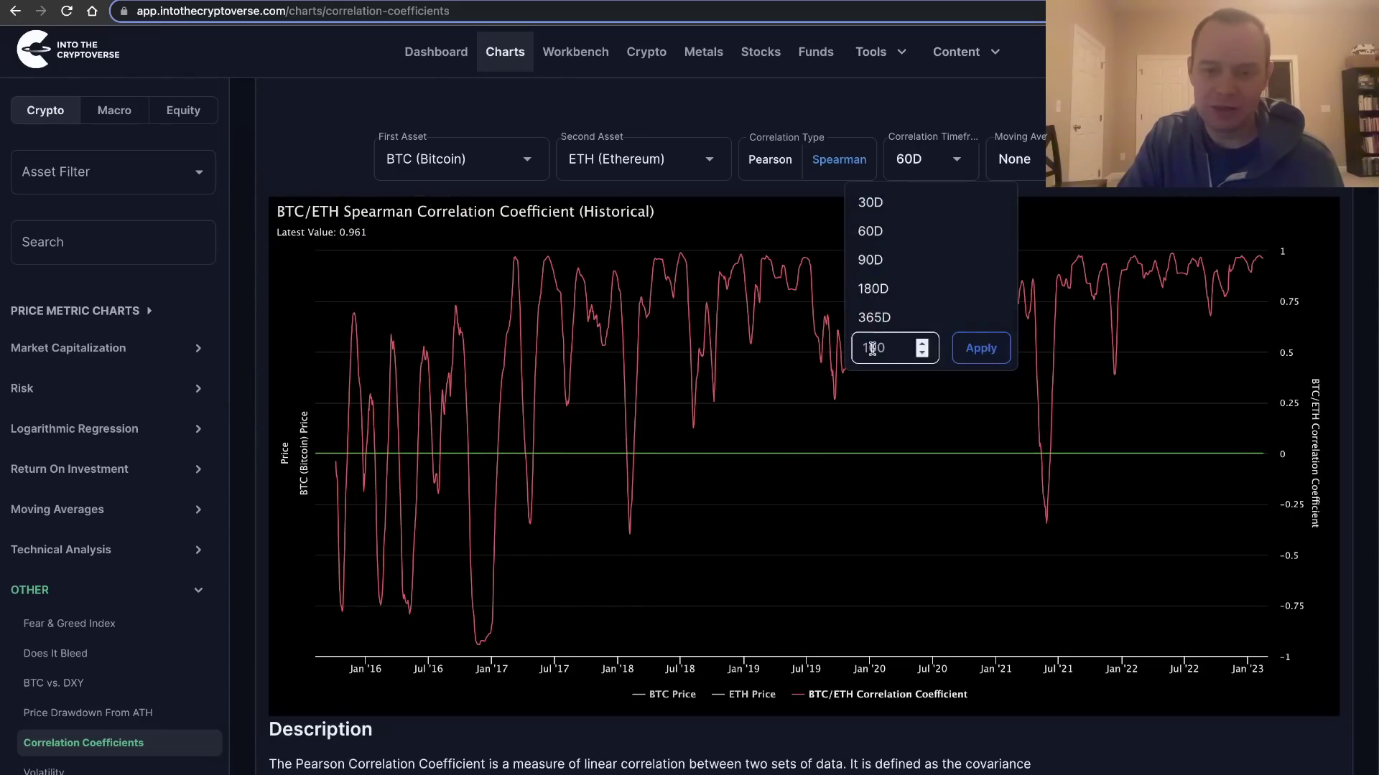
left_click(873, 316)
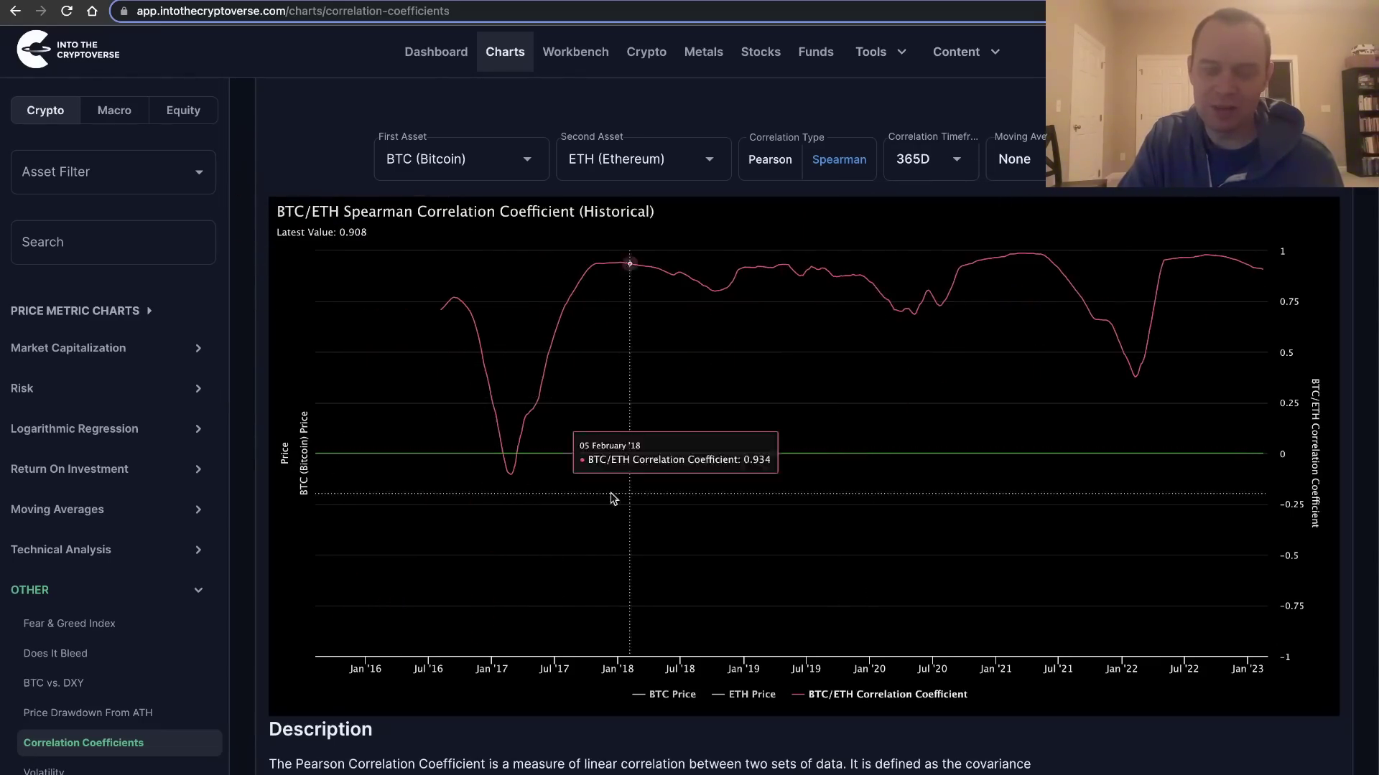